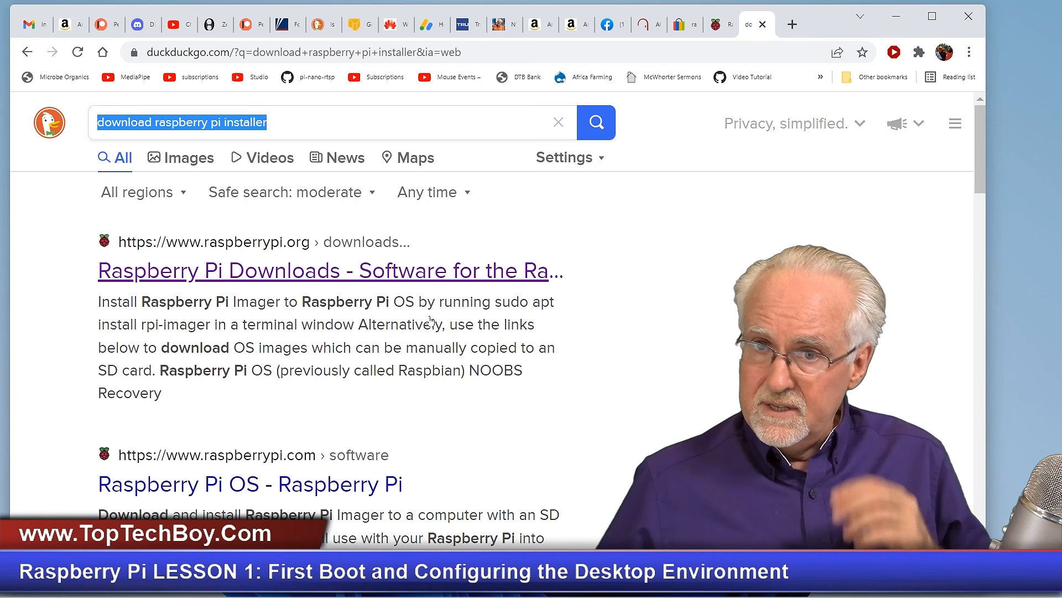
- Maximize the browser window and open the Raspberry Pi Downloads page on raspberrypi.org from the search results
click(346, 276)
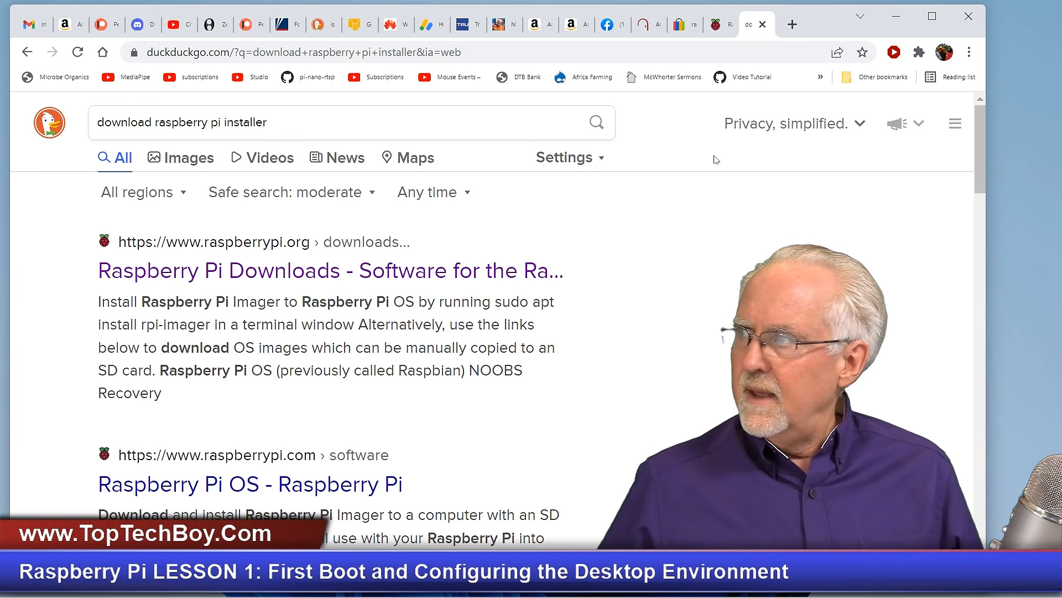
click(932, 16)
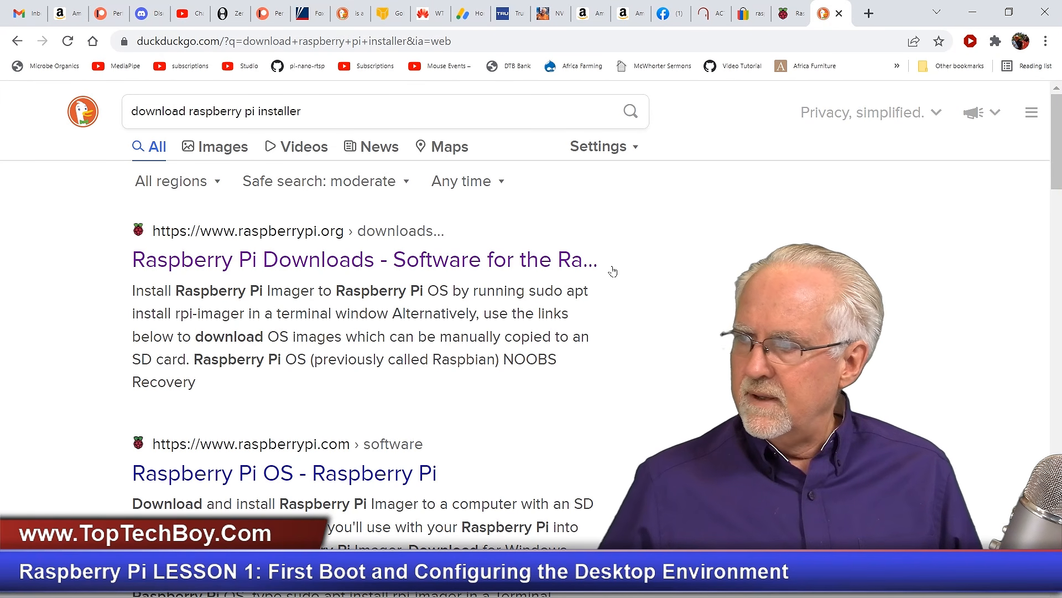
click(471, 269)
- Download Raspberry Pi Imager for Windows from the Downloads page
scroll(691, 350, down, 2)
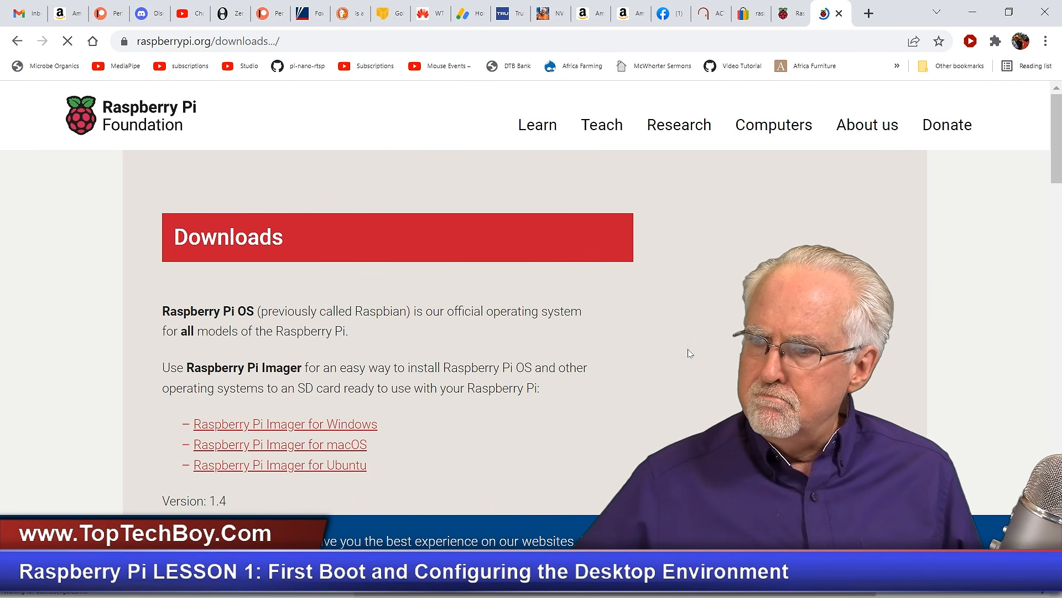
scroll(888, 292, down, 1)
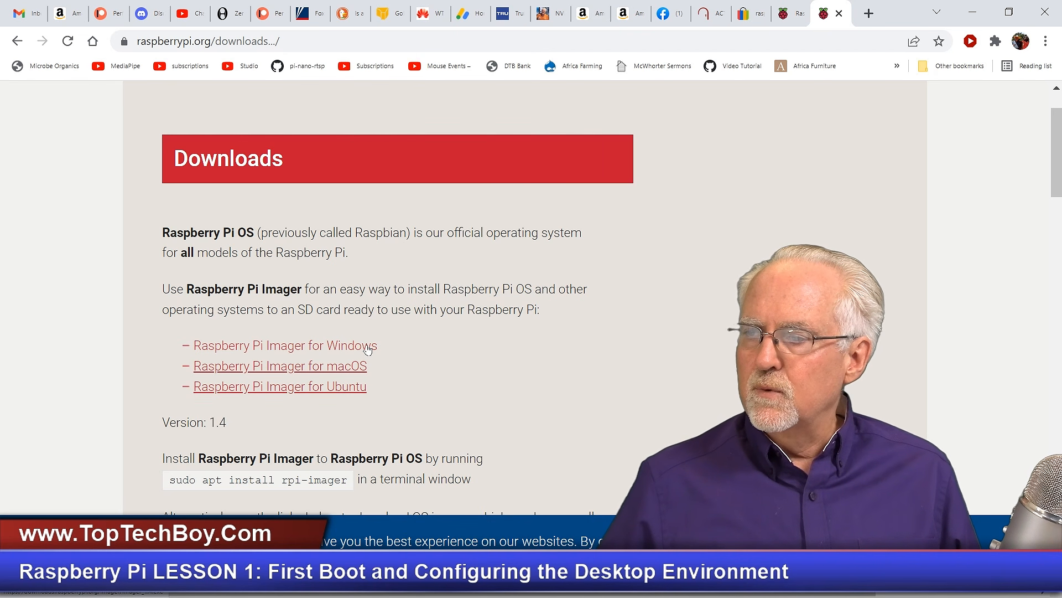
scroll(430, 343, down, 1)
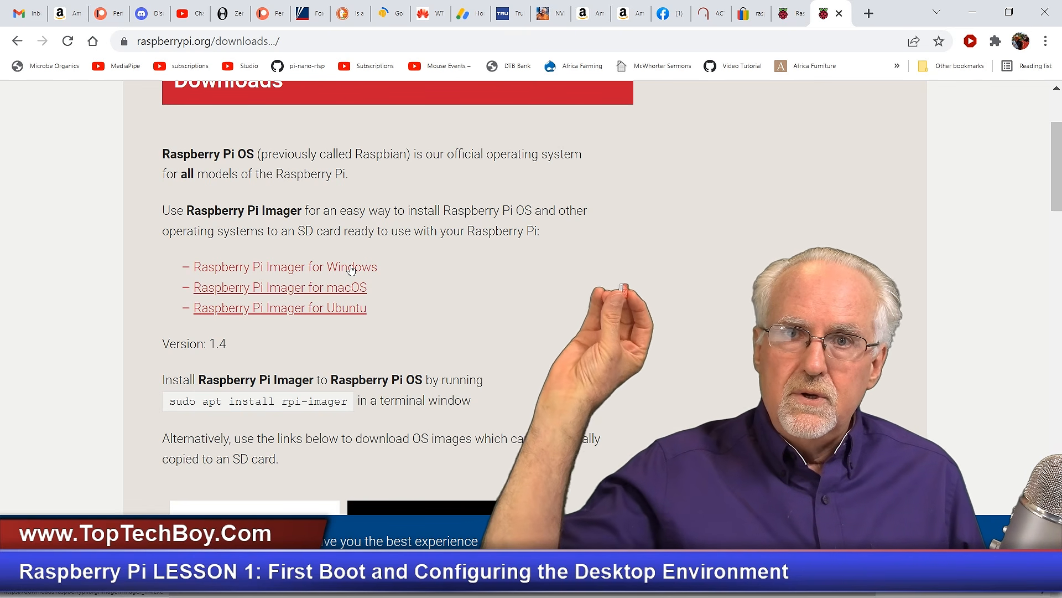
click(350, 269)
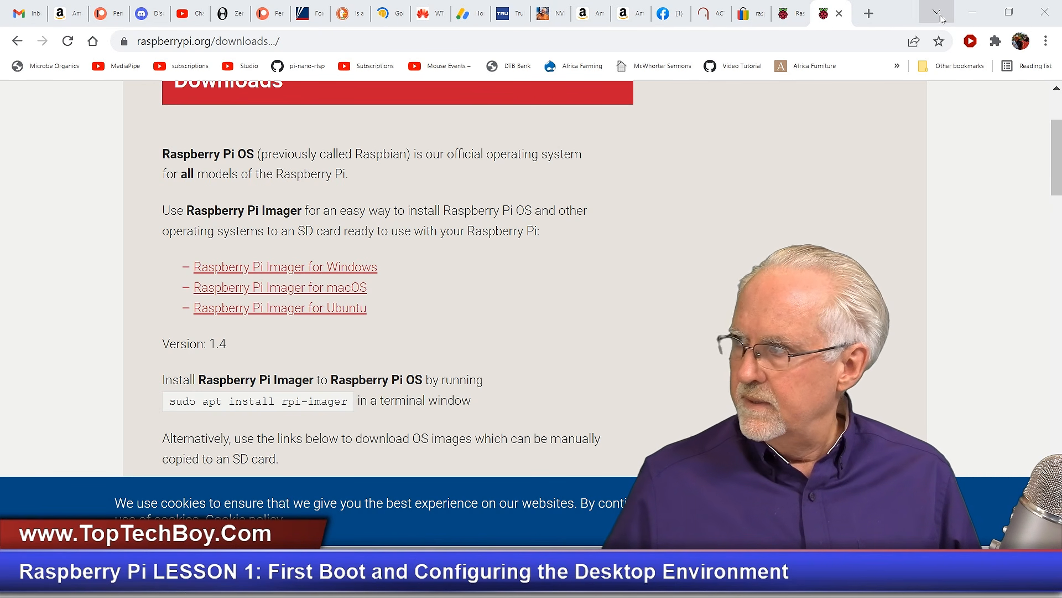
- Restore the browser window from full size and shrink it until its download bar is in view
click(989, 19)
mouse_move(817, 25)
mouse_down()
mouse_move(817, 13)
mouse_move(803, 13)
mouse_move(808, 23)
mouse_up()
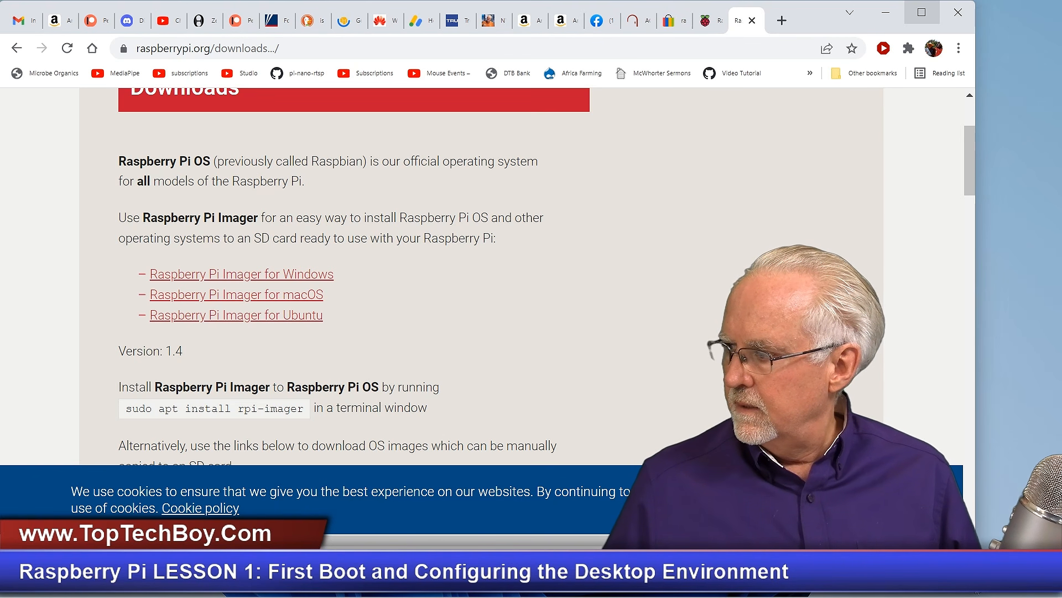
drag(976, 547, 959, 490)
drag(958, 527, 958, 518)
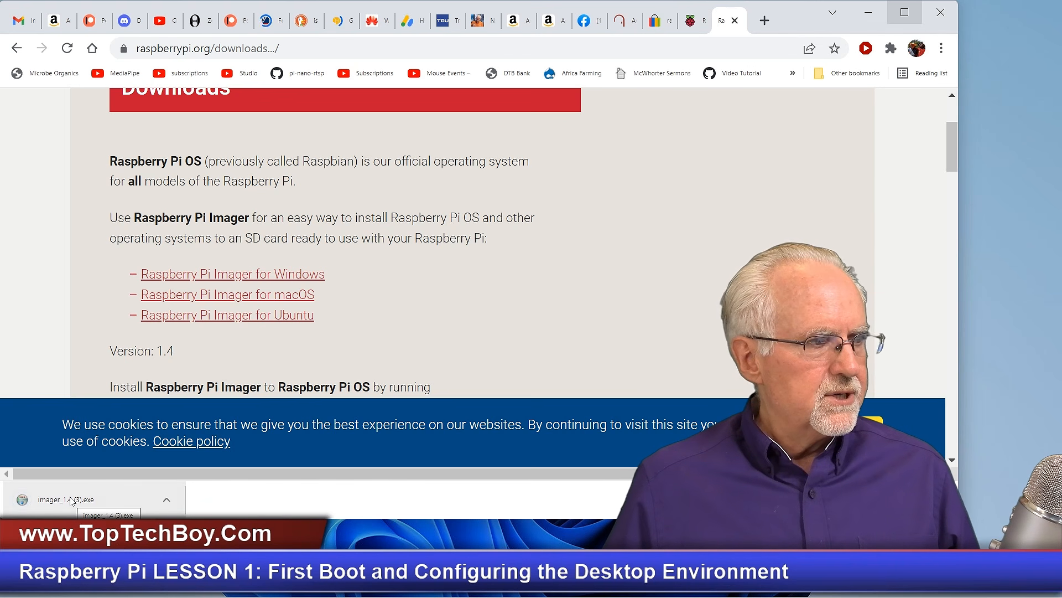
- Run the downloaded imager_1.4 (3).exe, install Raspberry Pi Imager, and finish setup with the option to launch it
click(101, 500)
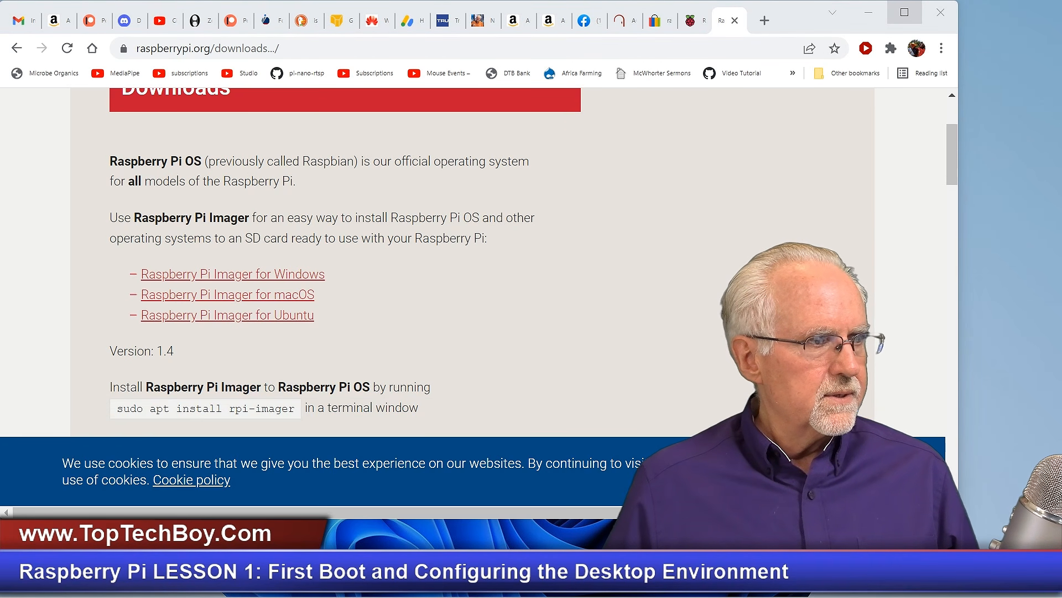
drag(769, 161, 119, 61)
click(277, 253)
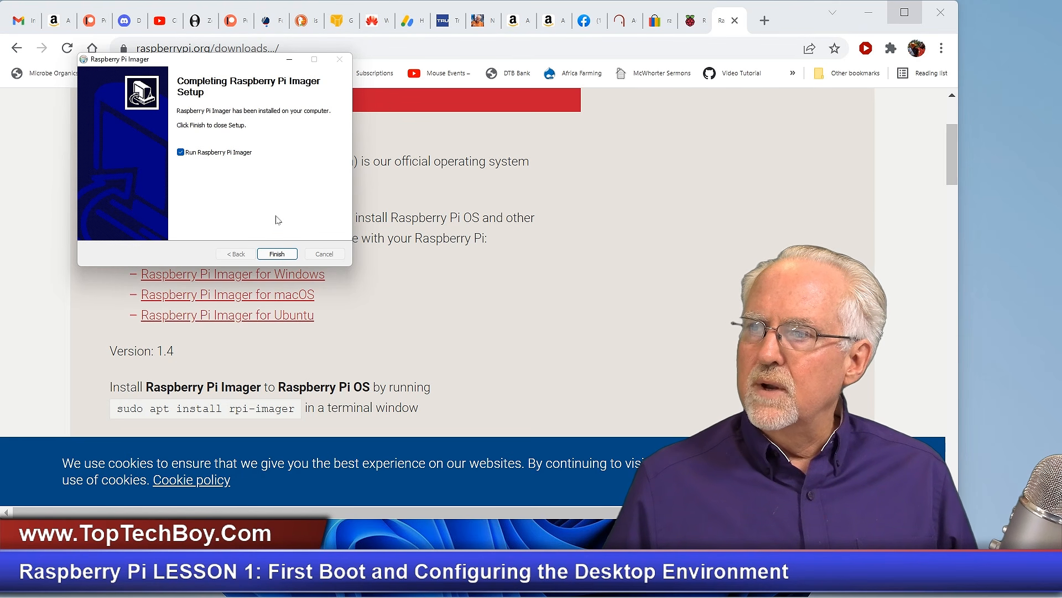
click(282, 252)
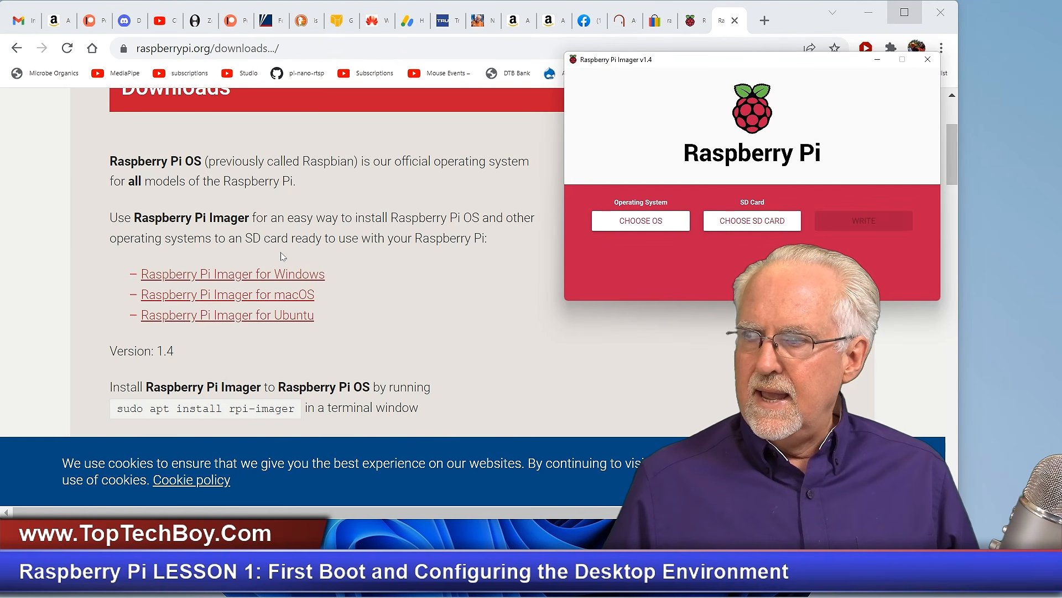
- Choose Raspberry Pi OS Full (32-bit) as the operating system and the 31.9 GB Generic STORAGE DEVICE USB Device as the SD card
drag(785, 59, 271, 42)
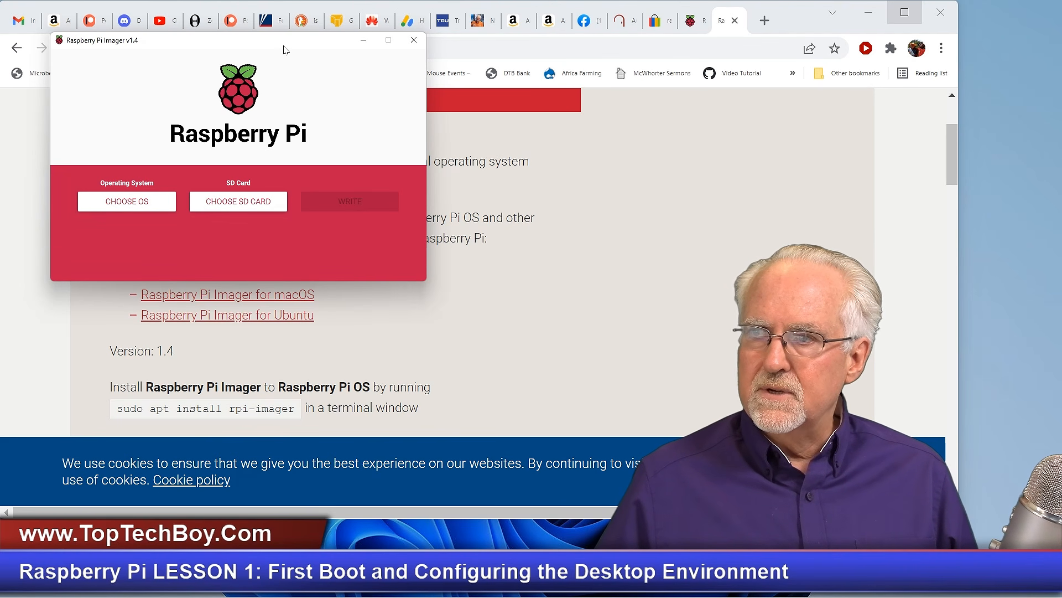
drag(282, 49, 251, 50)
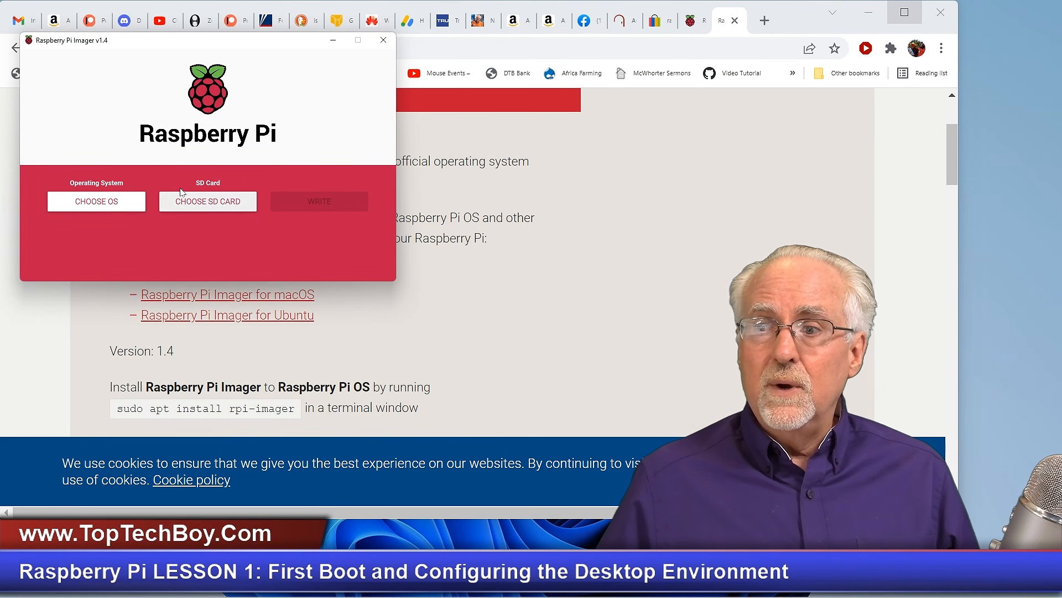
click(96, 207)
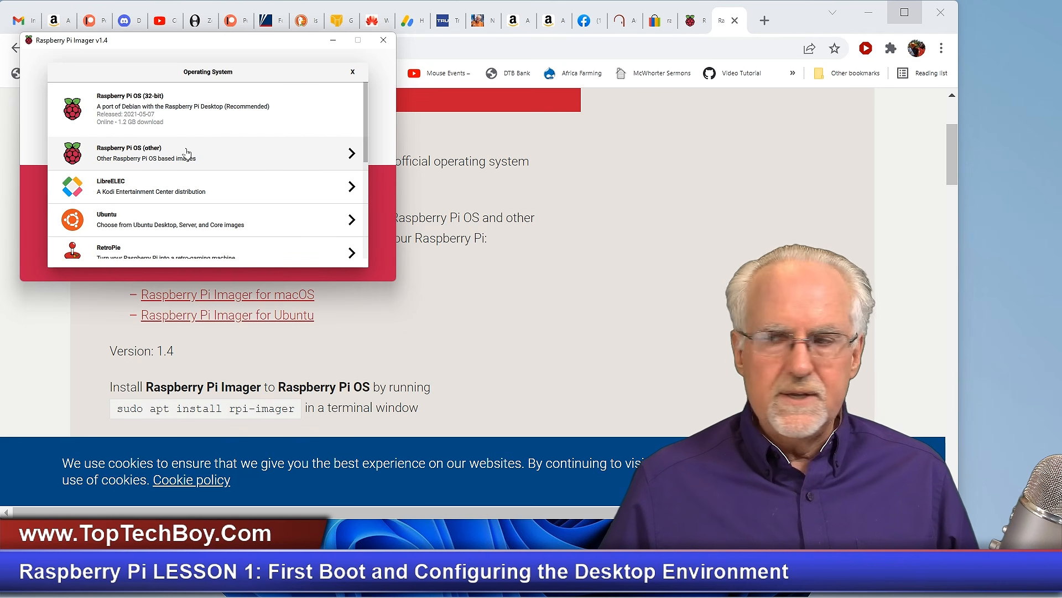
click(187, 154)
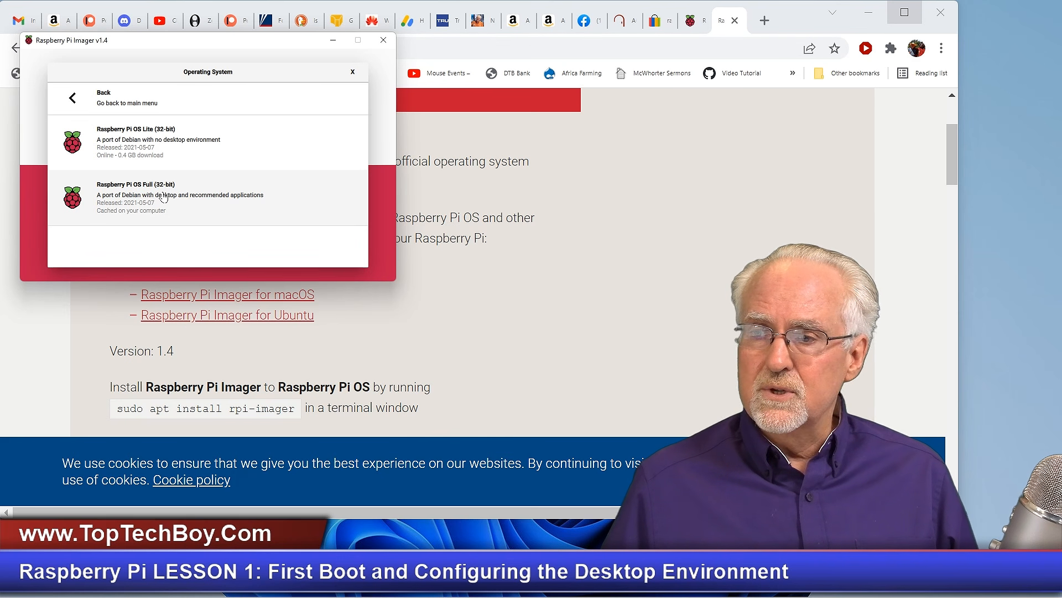
click(164, 197)
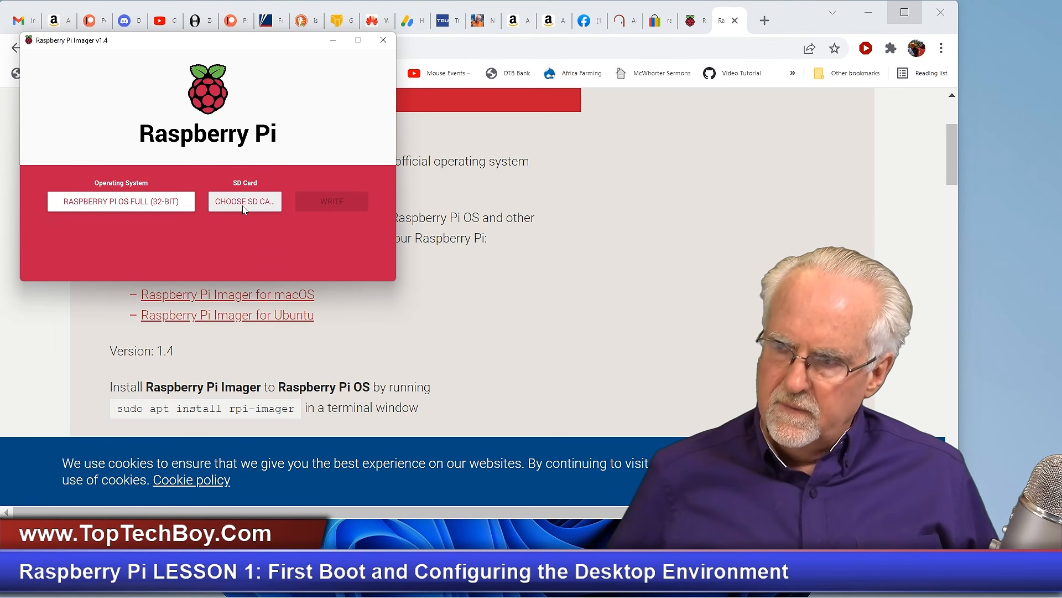
click(244, 207)
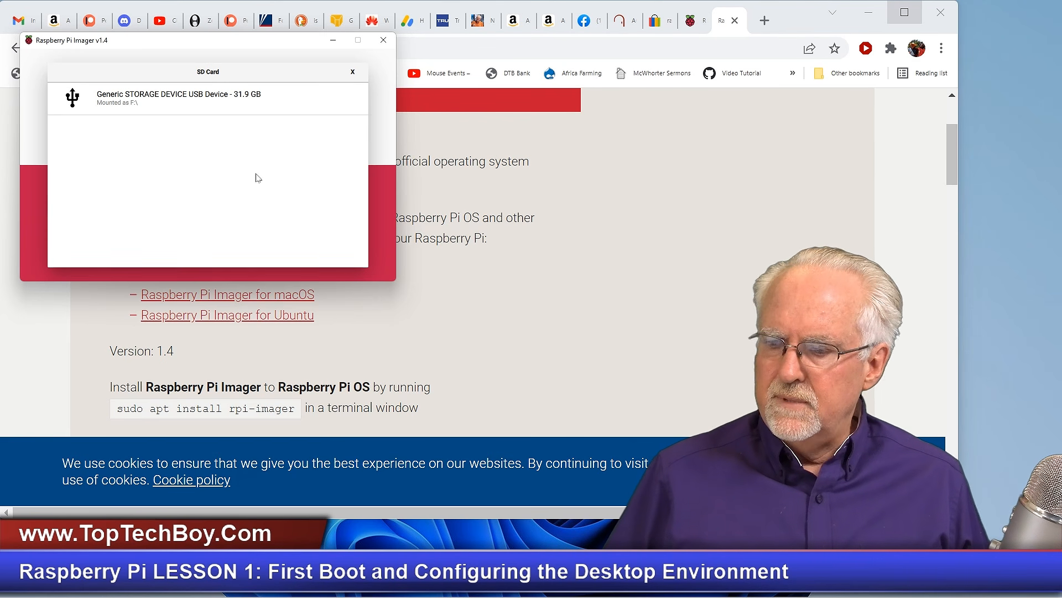
click(169, 98)
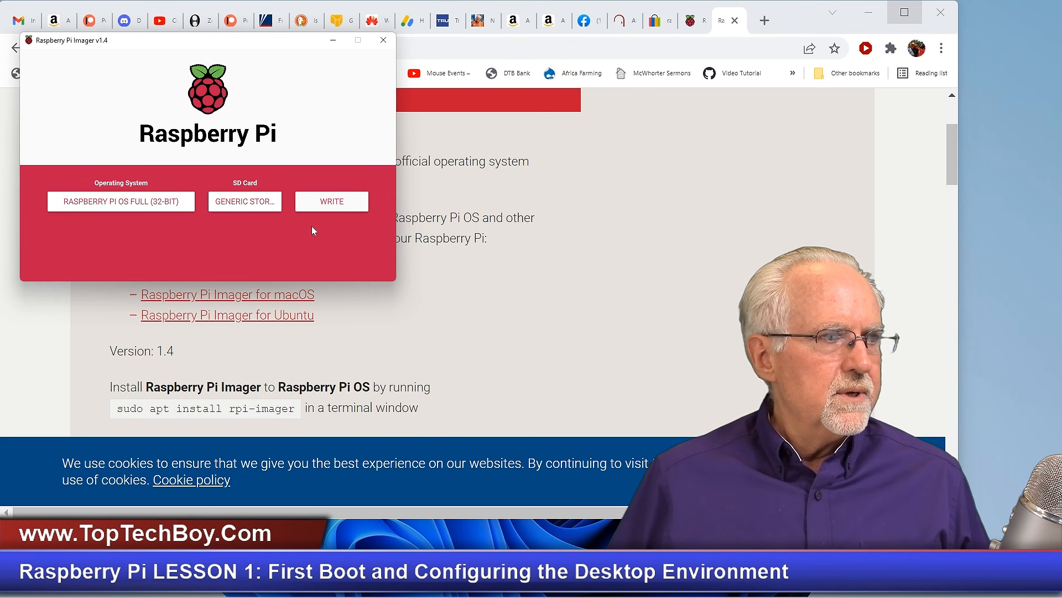
- Start writing the image to the SD card, accept erasing its existing data, and cancel the write
click(339, 207)
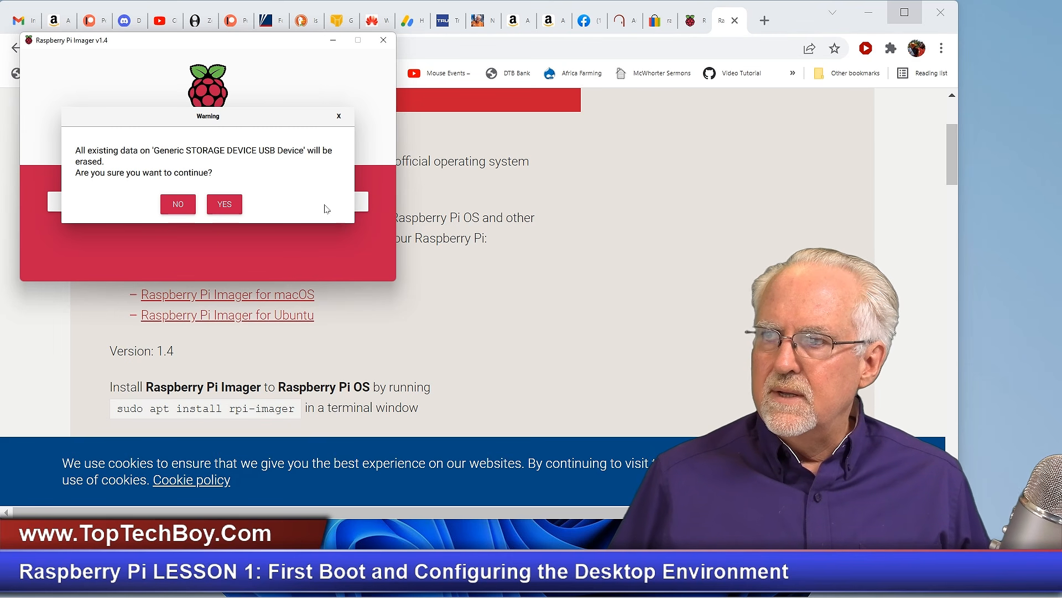
click(225, 204)
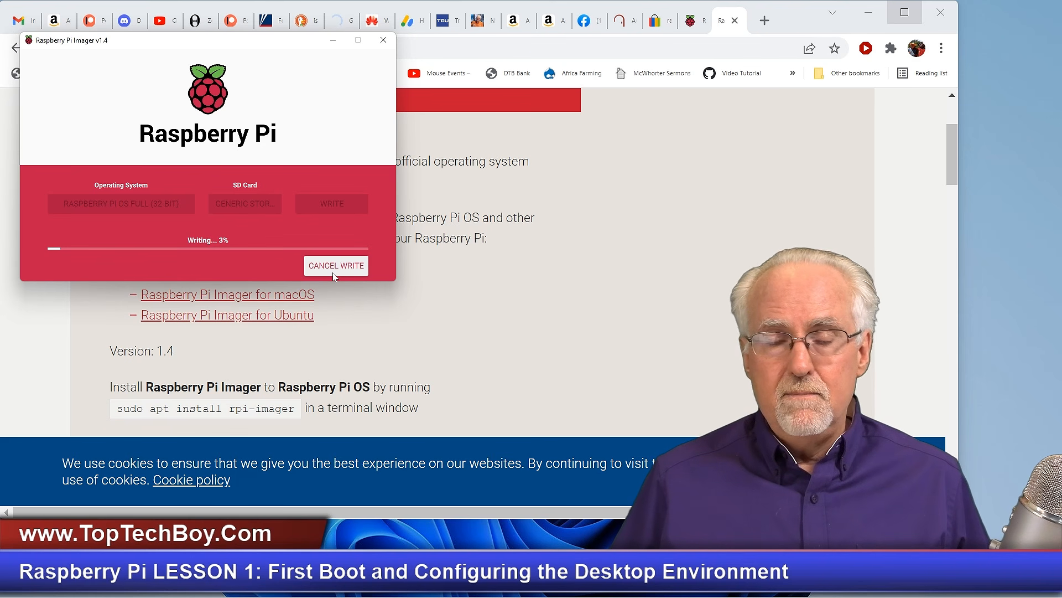
click(333, 273)
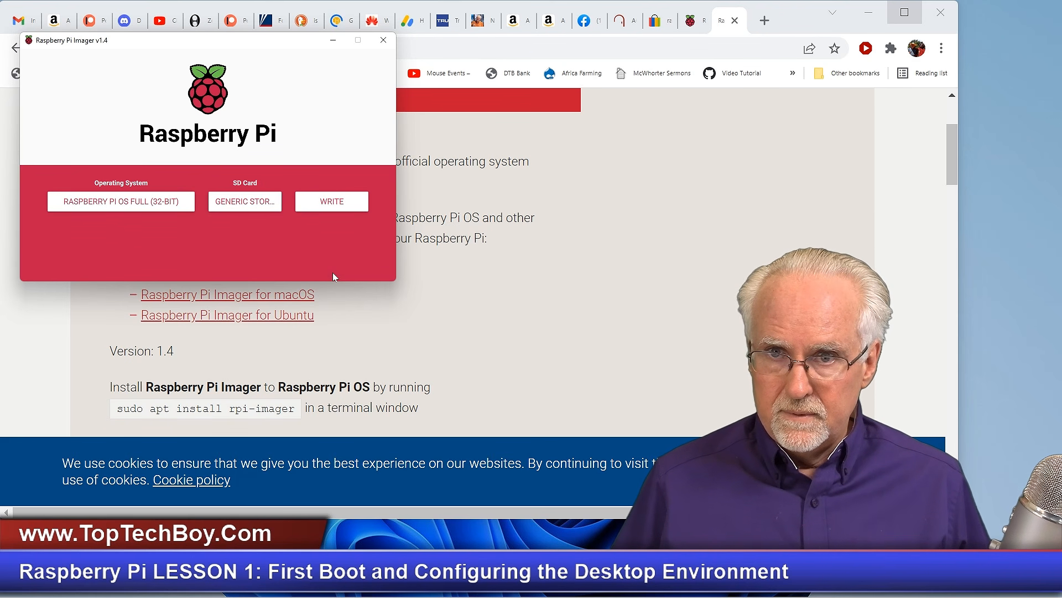
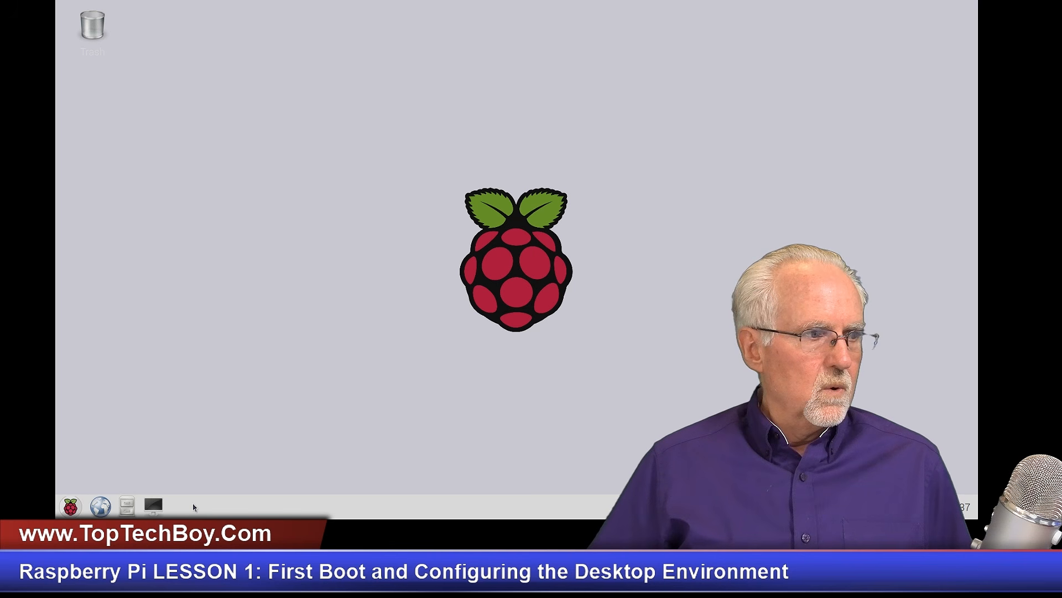
right_click(313, 507)
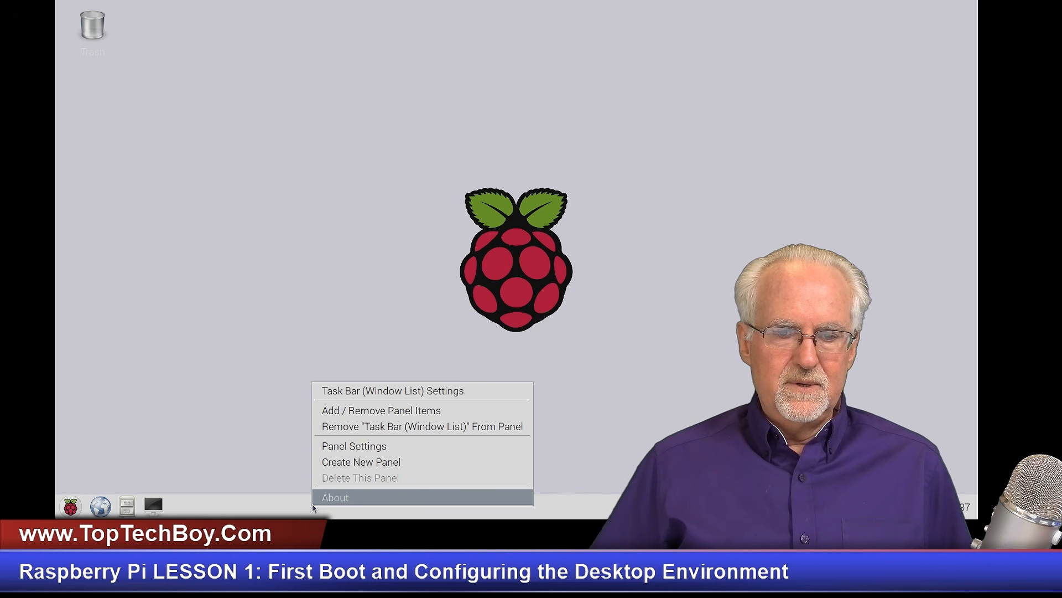
click(282, 423)
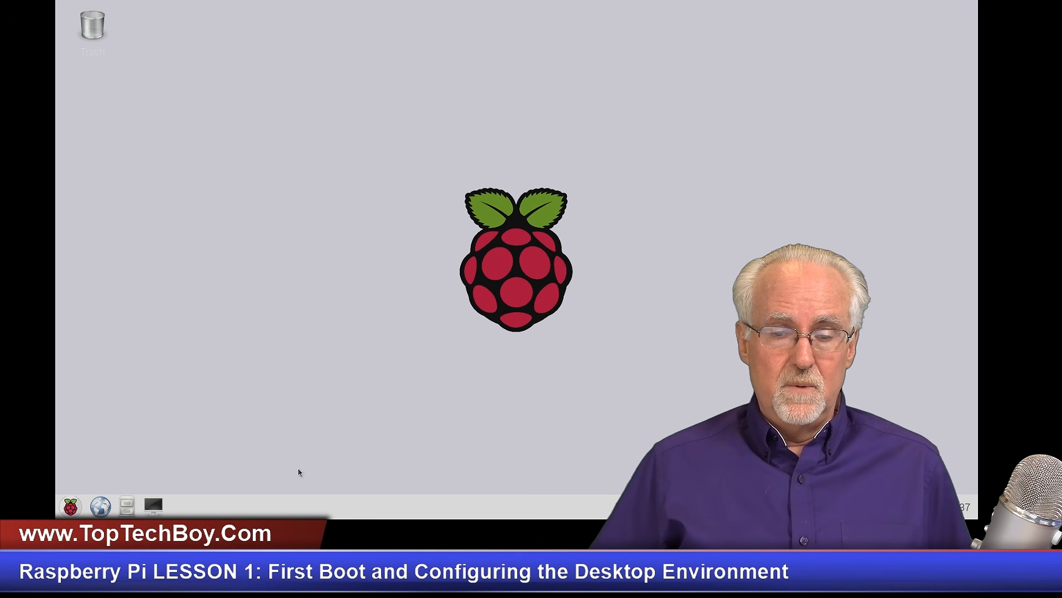
right_click(336, 513)
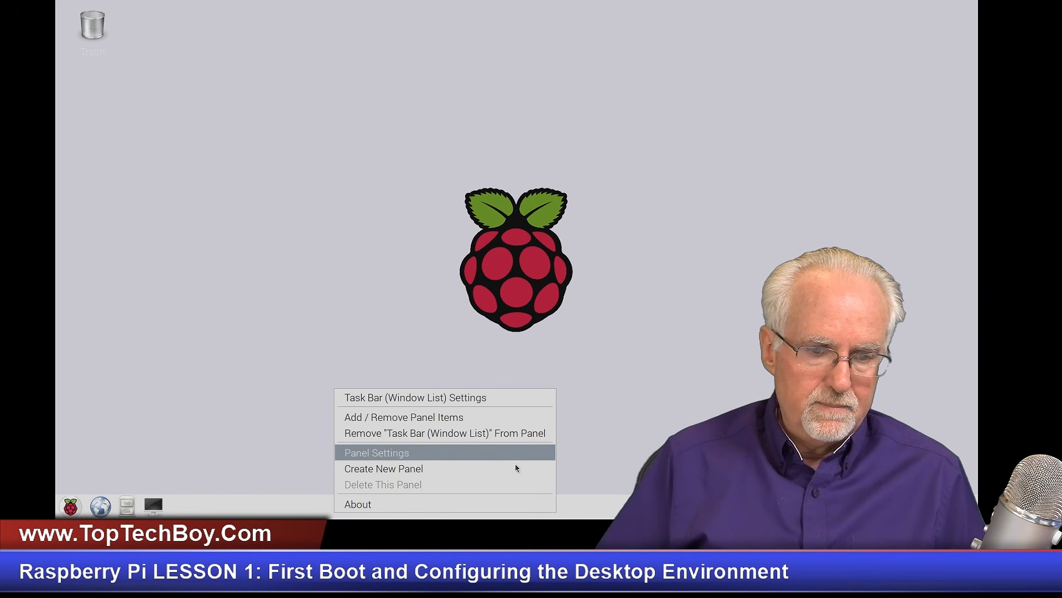
click(187, 335)
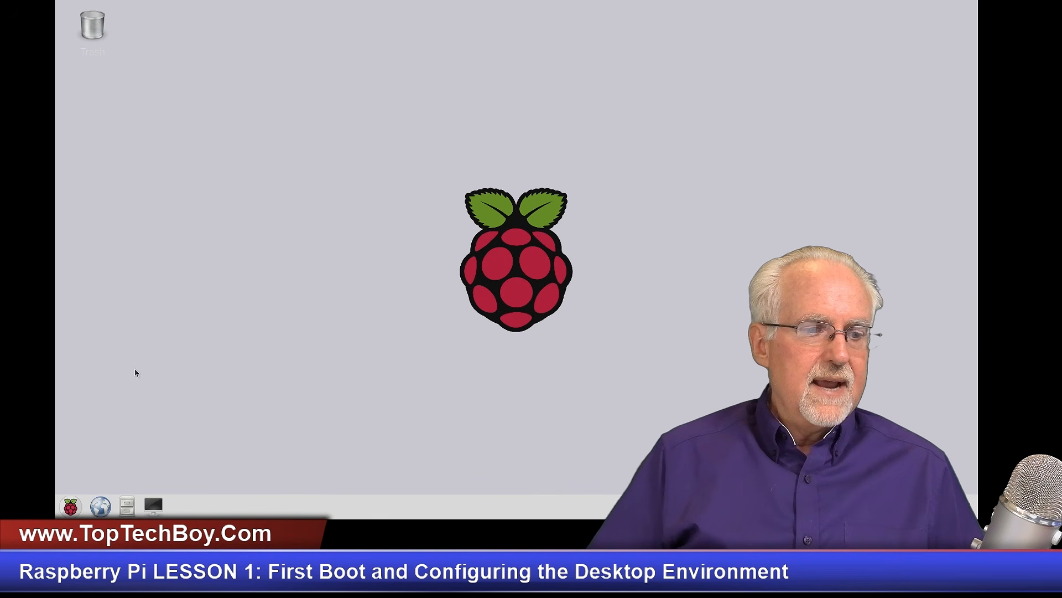
- Open the Main Menu Editor from the Raspberry Pi desktop preferences and move its window clear of the desktop's centre
click(70, 506)
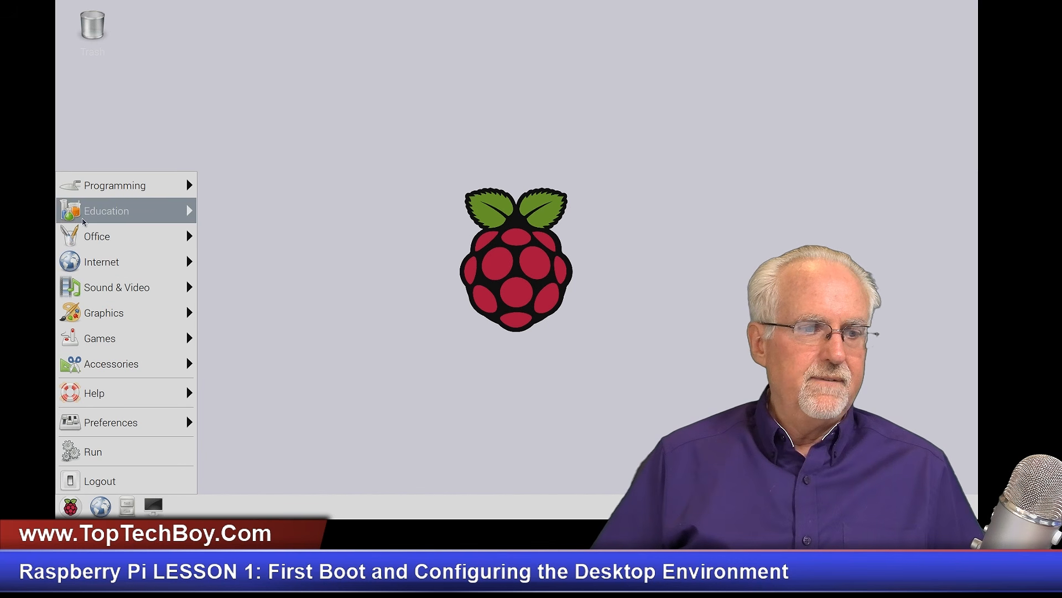
mouse_move(119, 424)
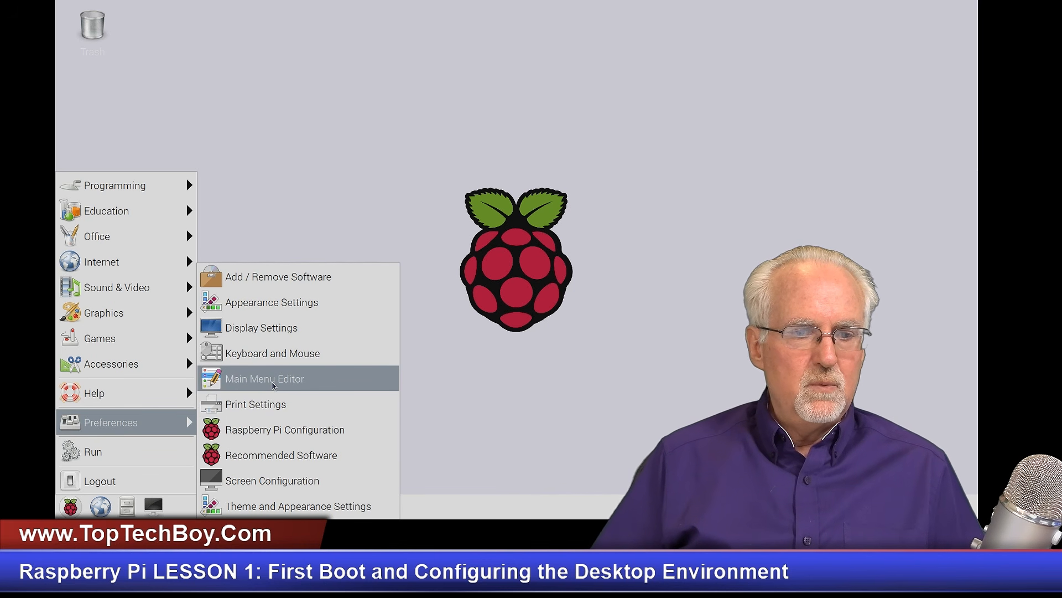
click(272, 382)
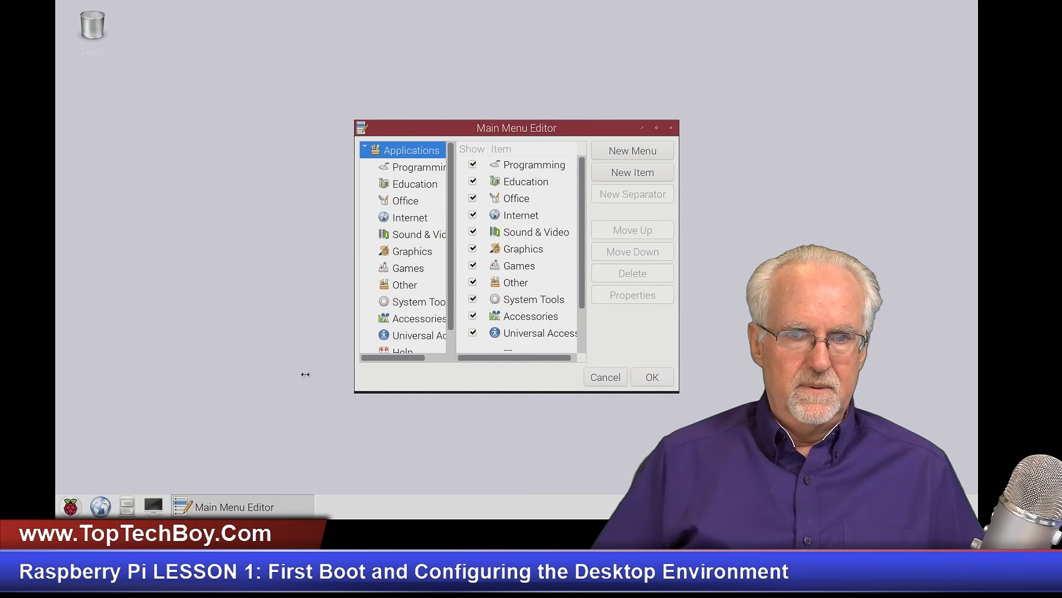
drag(520, 129, 300, 76)
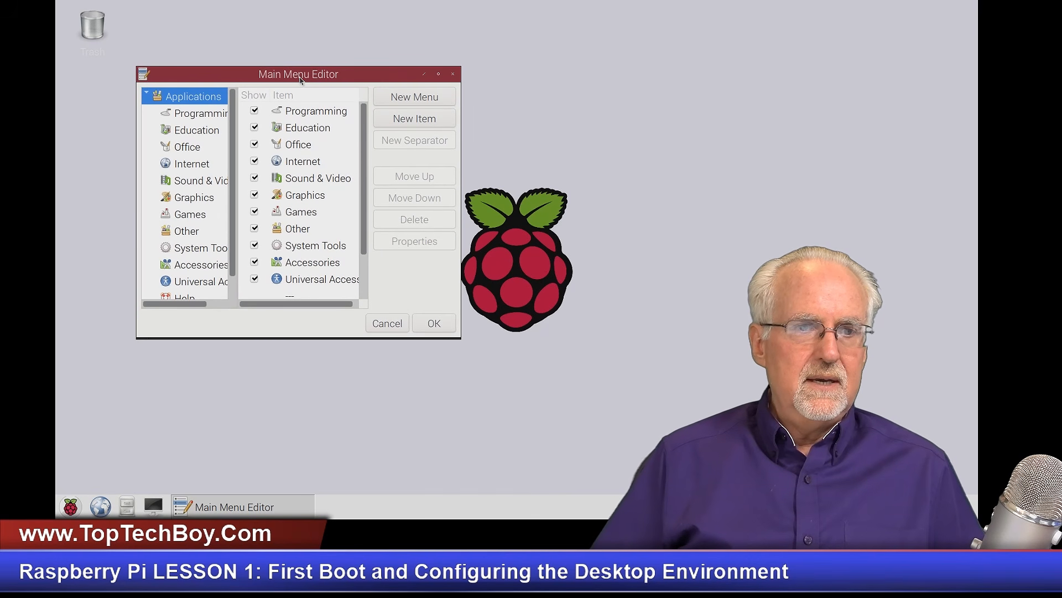
- Hide the Universal Access category from the main menu, apply the change, and reopen the menu
scroll(309, 157, down, 2)
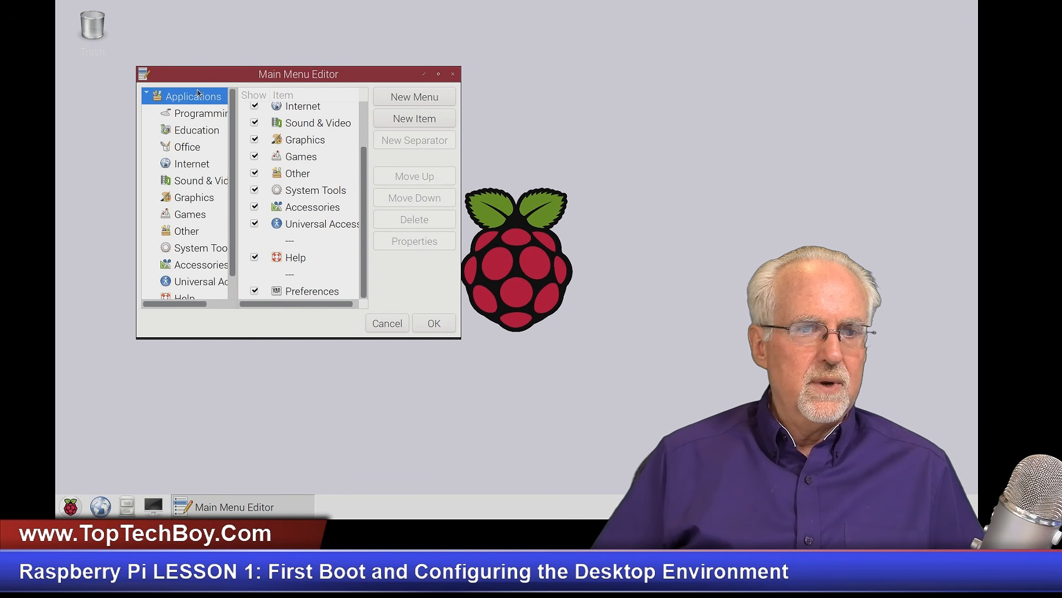
scroll(343, 162, up, 2)
scroll(343, 162, down, 2)
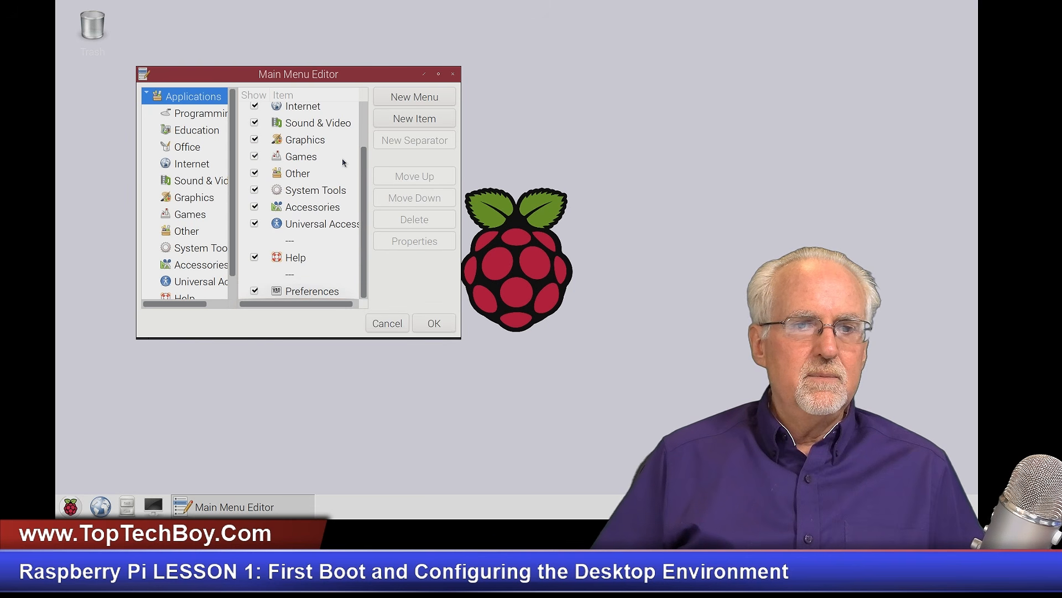
click(254, 224)
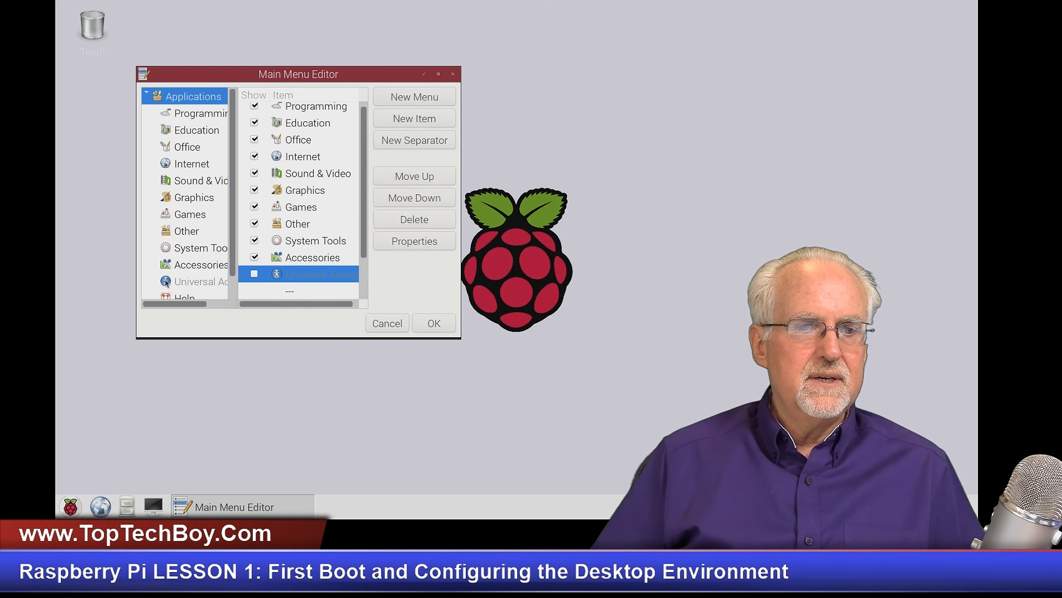
scroll(166, 283, down, 1)
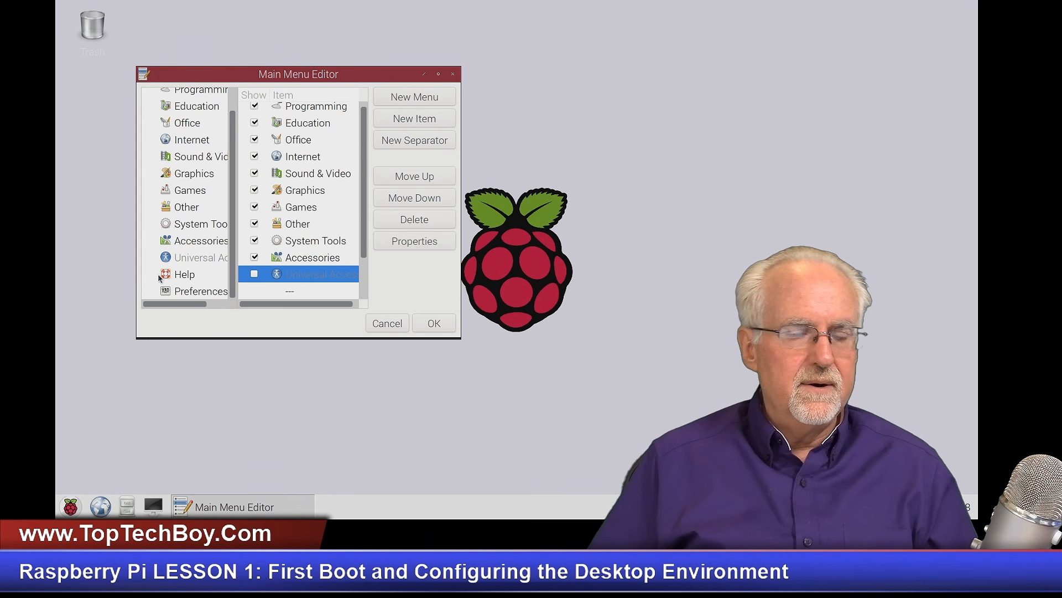
click(434, 323)
click(72, 504)
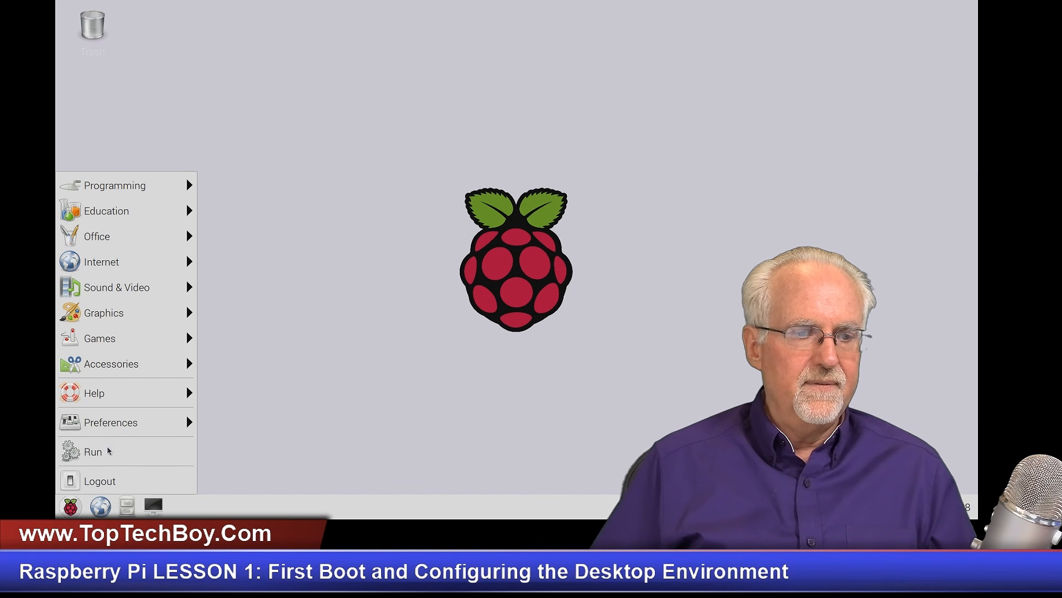
- Review the shown and hidden items of the Preferences category in the Main Menu Editor, closing the editor when done
mouse_move(122, 422)
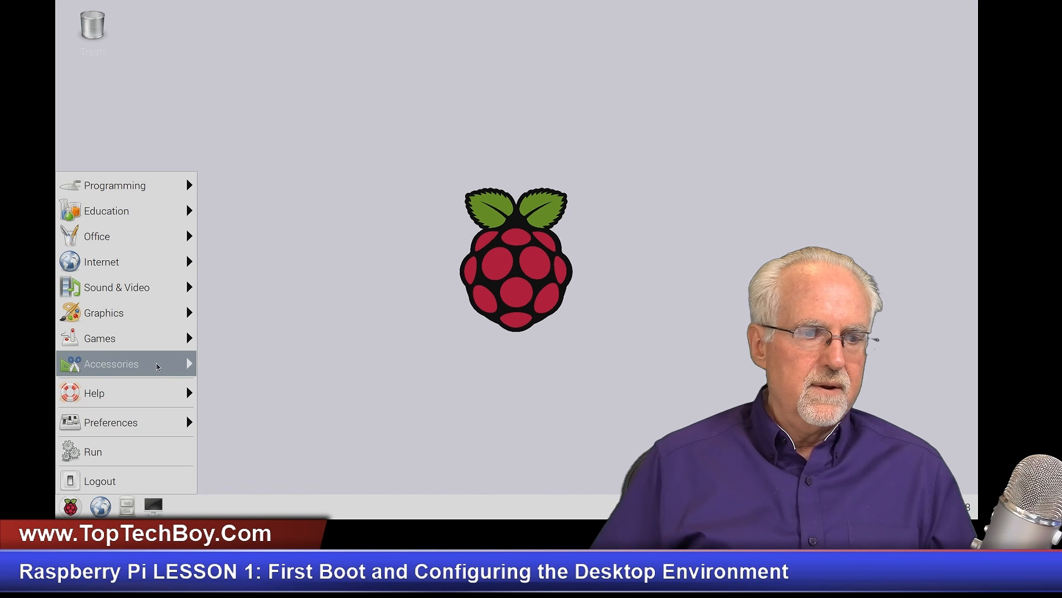
mouse_move(158, 366)
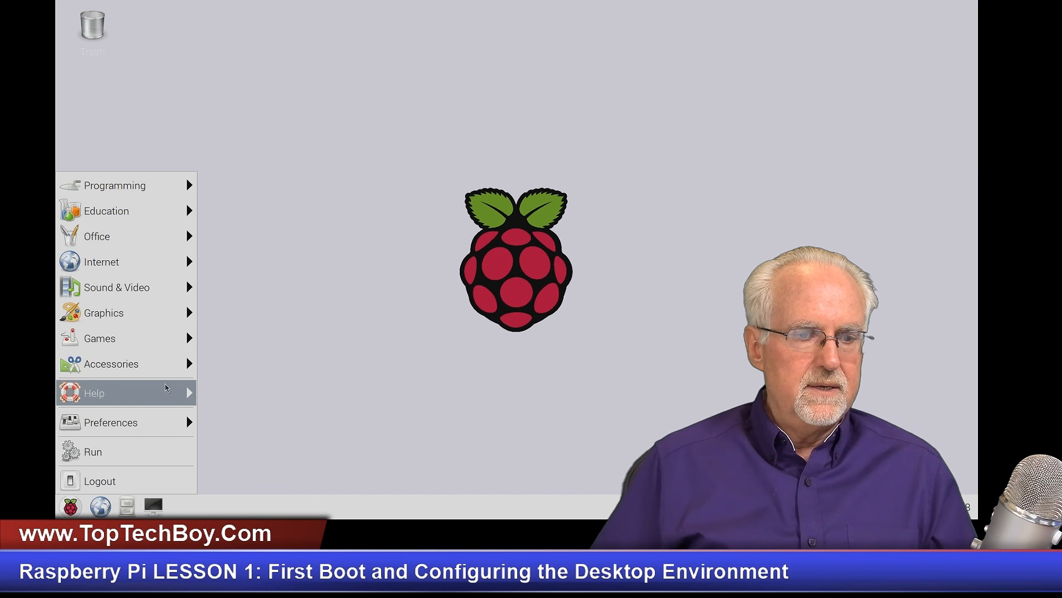
mouse_move(169, 422)
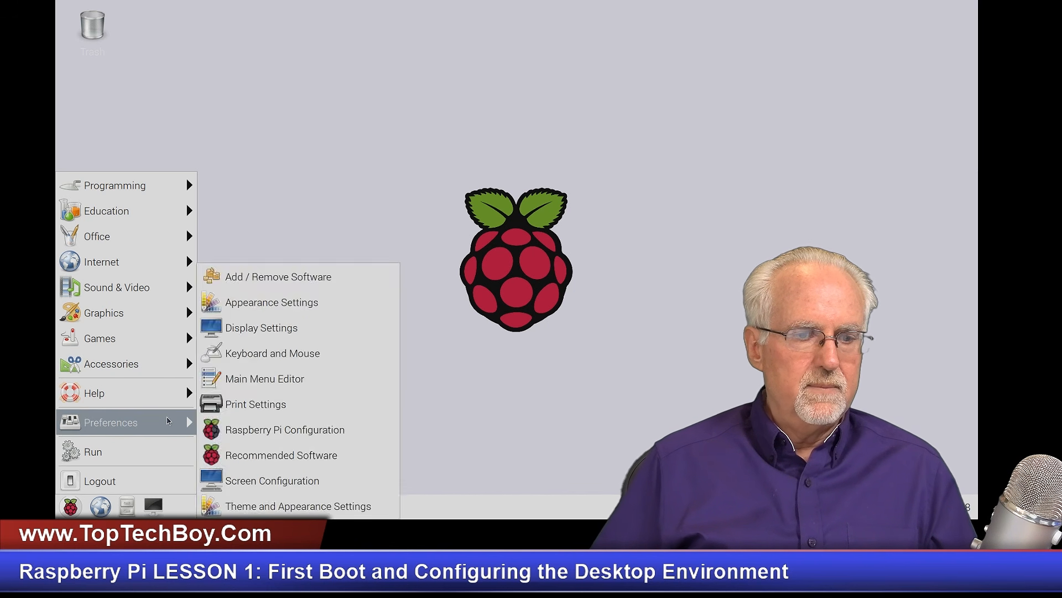
click(270, 379)
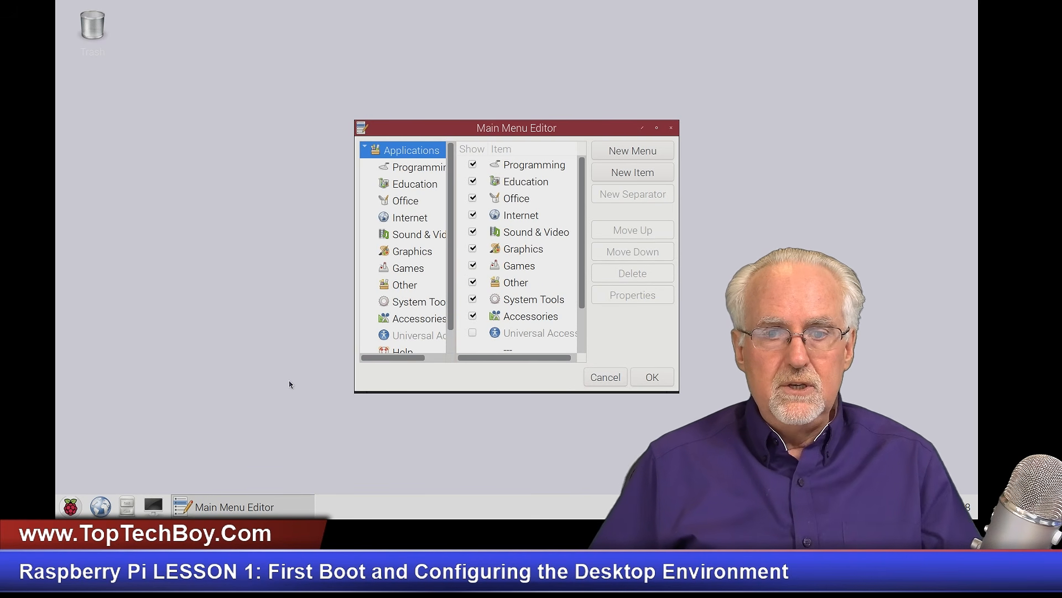
scroll(411, 300, down, 2)
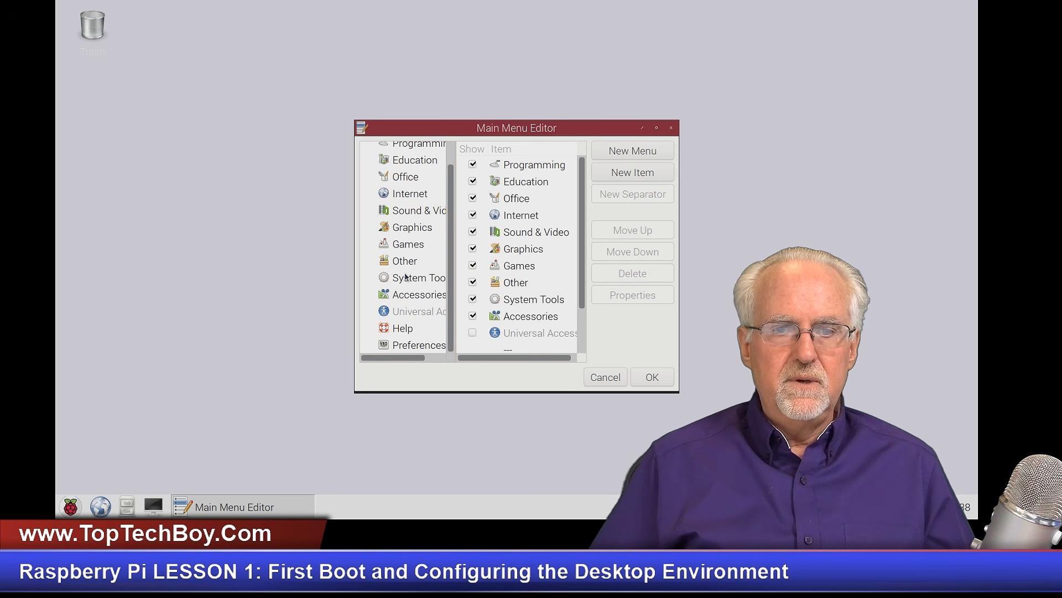
click(406, 346)
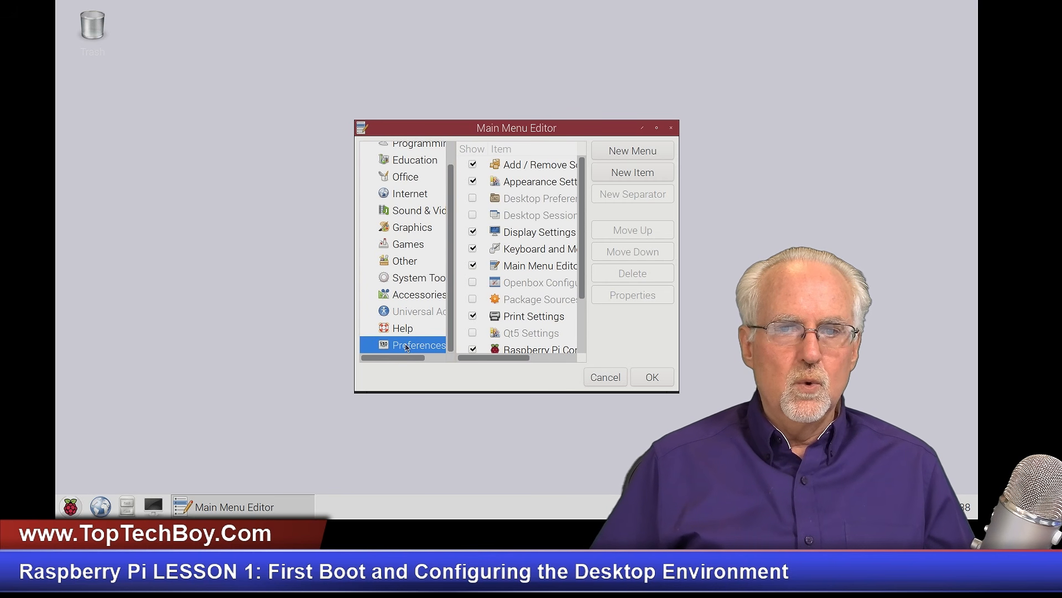
scroll(526, 246, down, 2)
scroll(525, 246, up, 2)
scroll(526, 246, down, 2)
scroll(526, 260, up, 2)
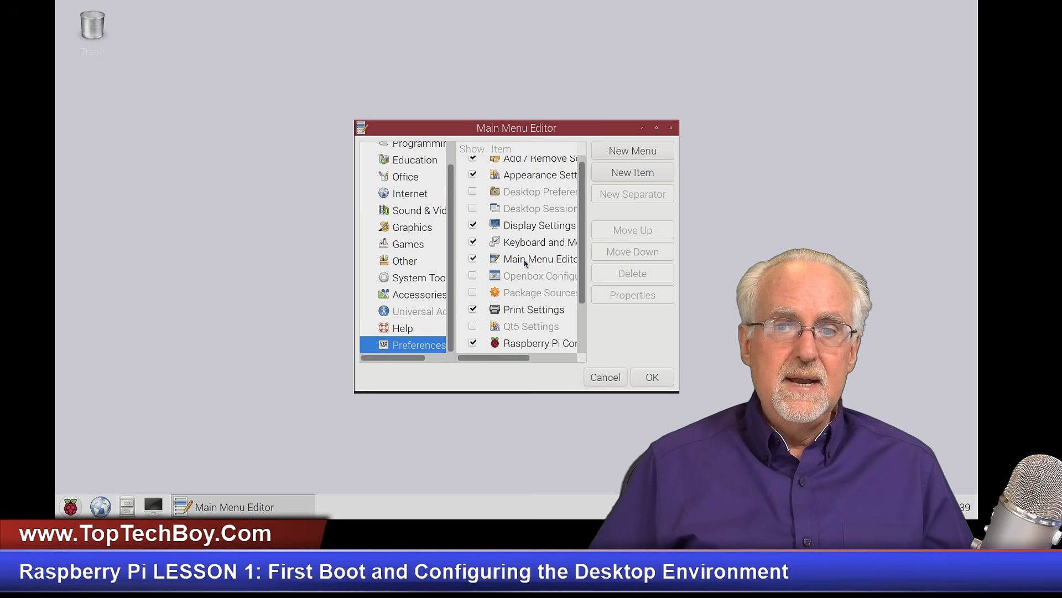
scroll(526, 262, down, 2)
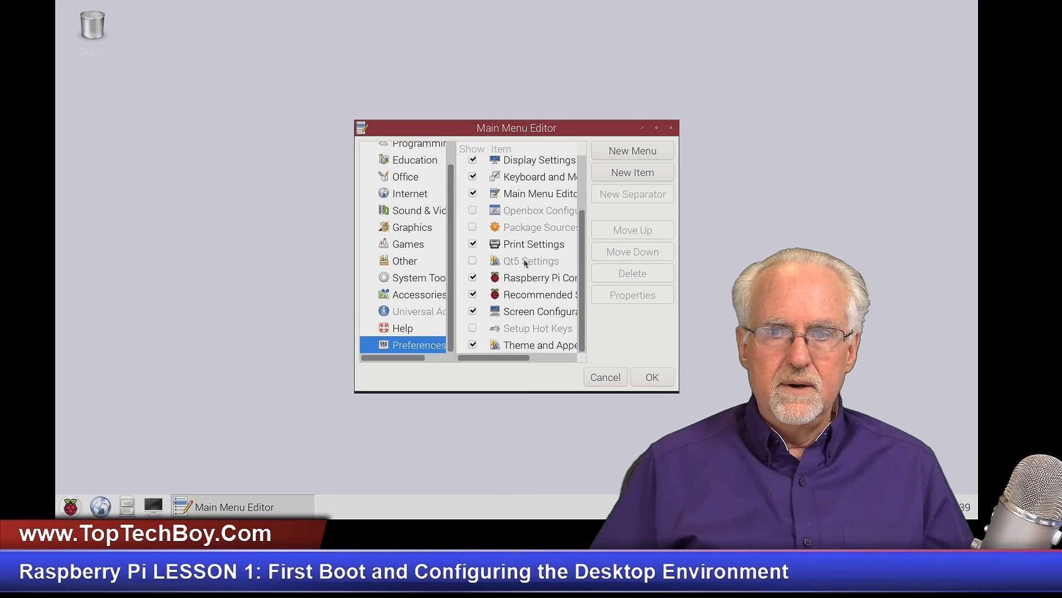
scroll(526, 262, up, 2)
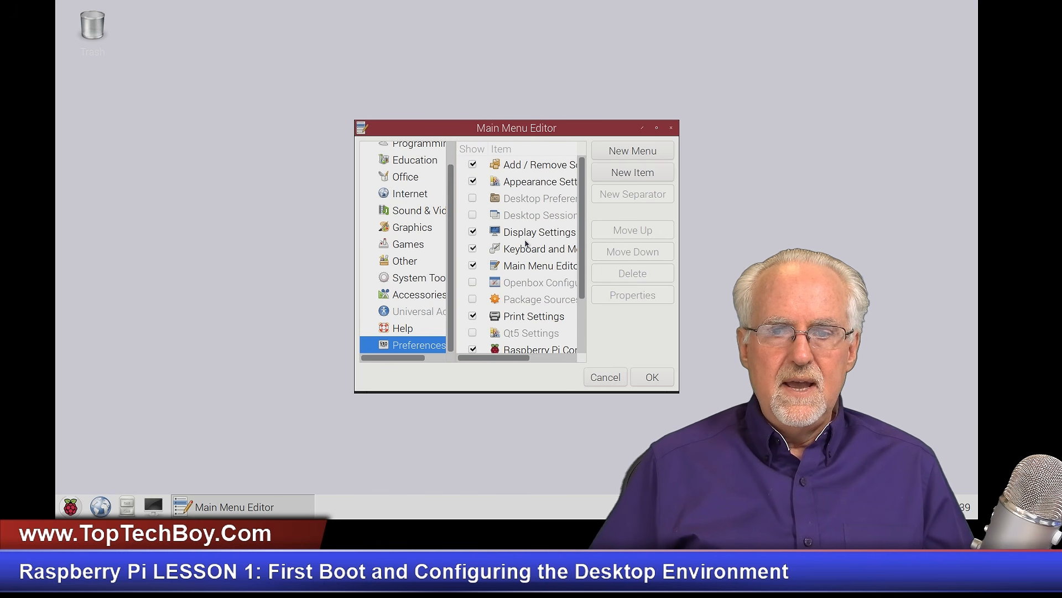
click(658, 383)
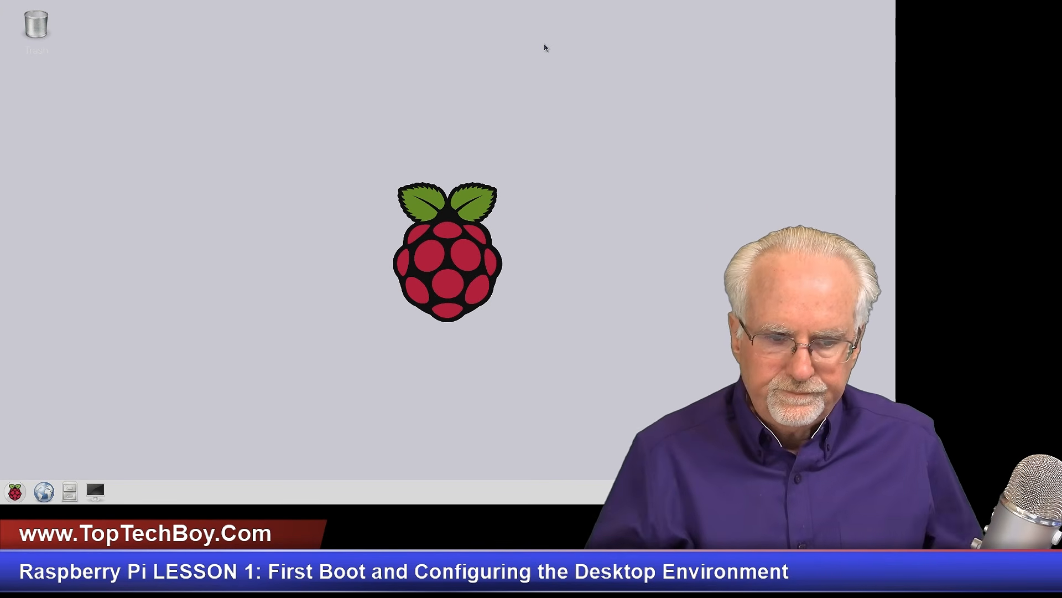
- Look over the Task Bar (Window List) settings and close them without changing any option
right_click(213, 494)
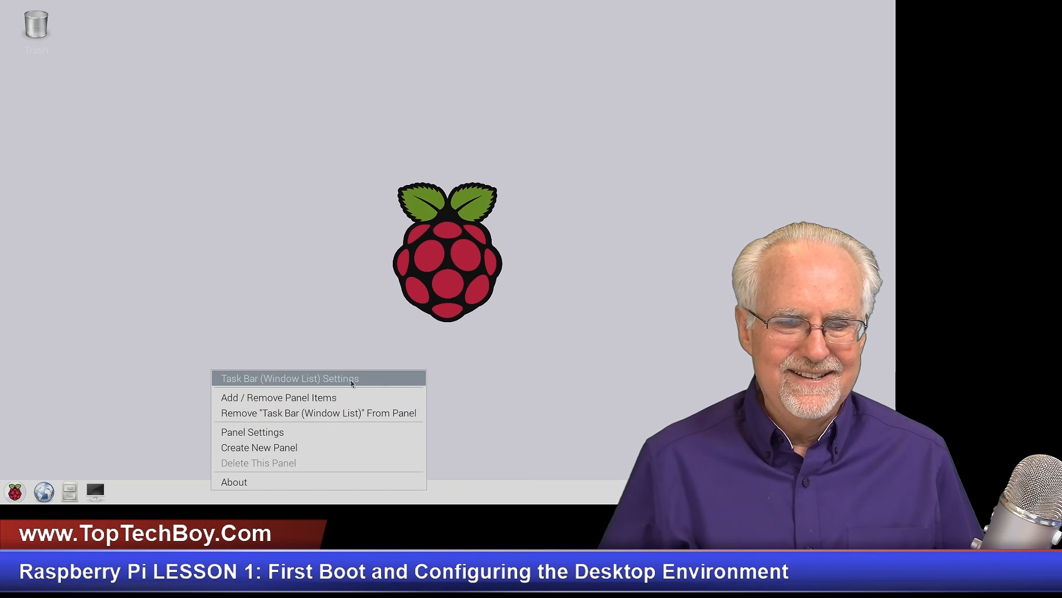
click(352, 379)
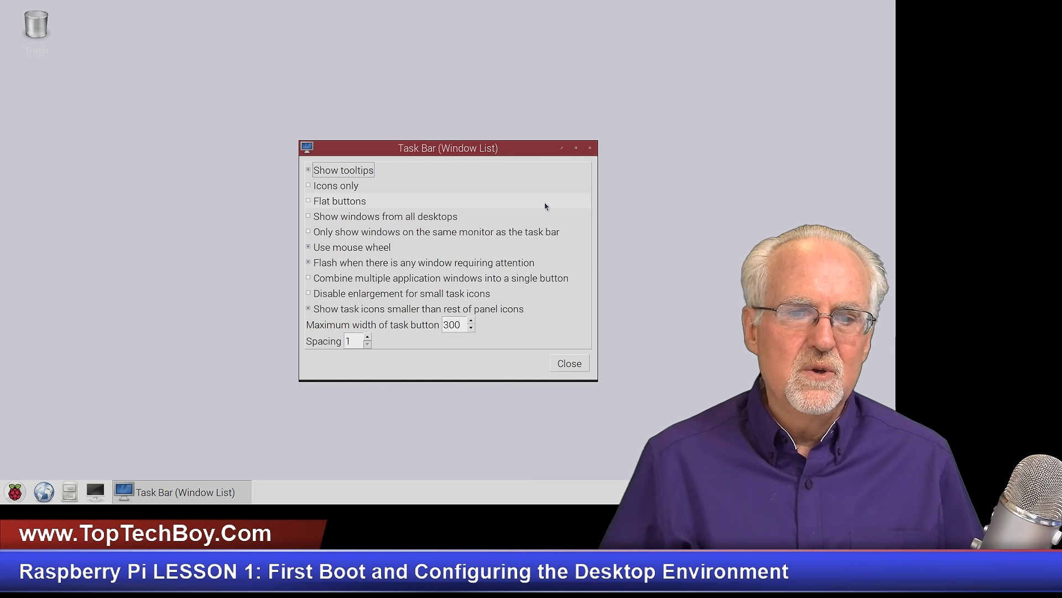
click(590, 149)
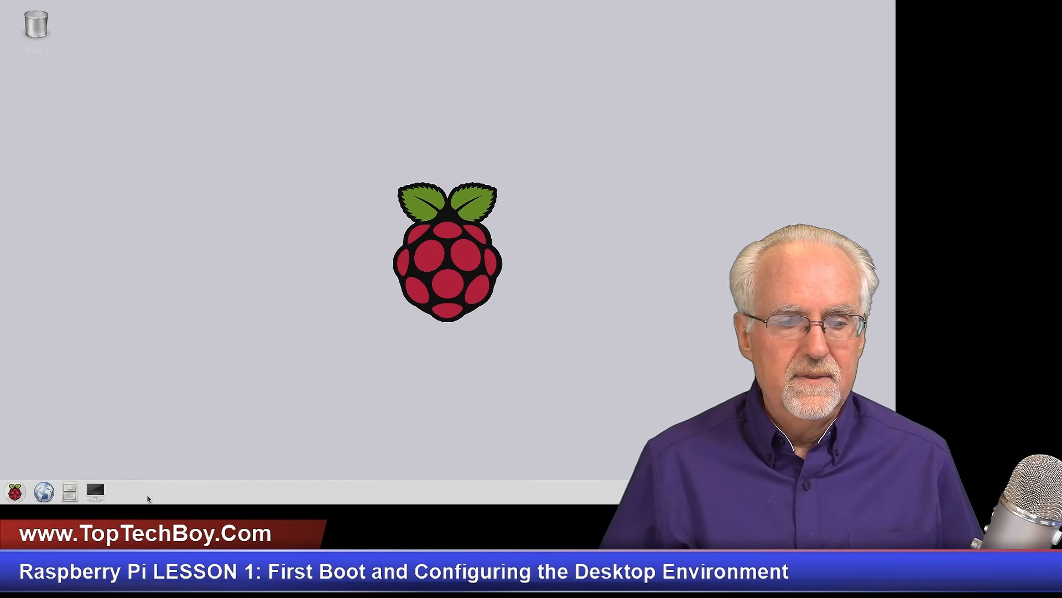
- View the home folder's contents in the file manager and close its window
click(70, 493)
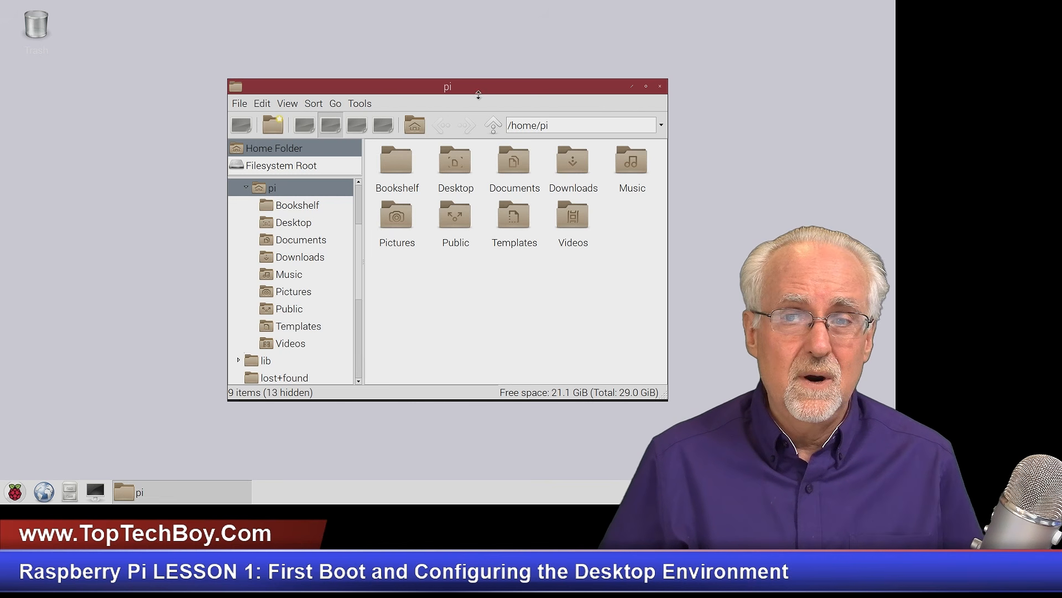
drag(668, 107, 688, 107)
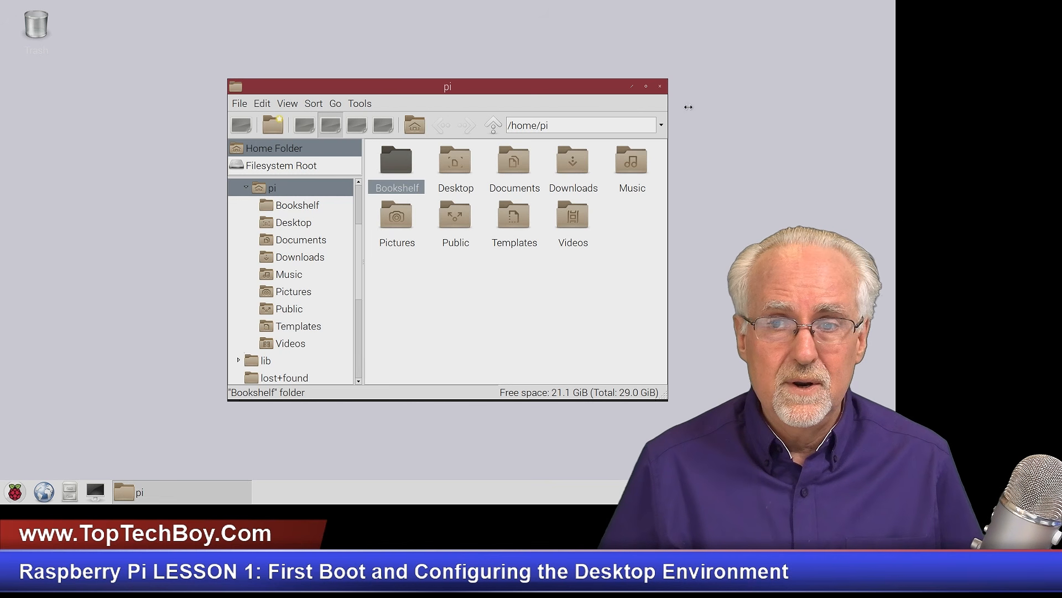
click(660, 87)
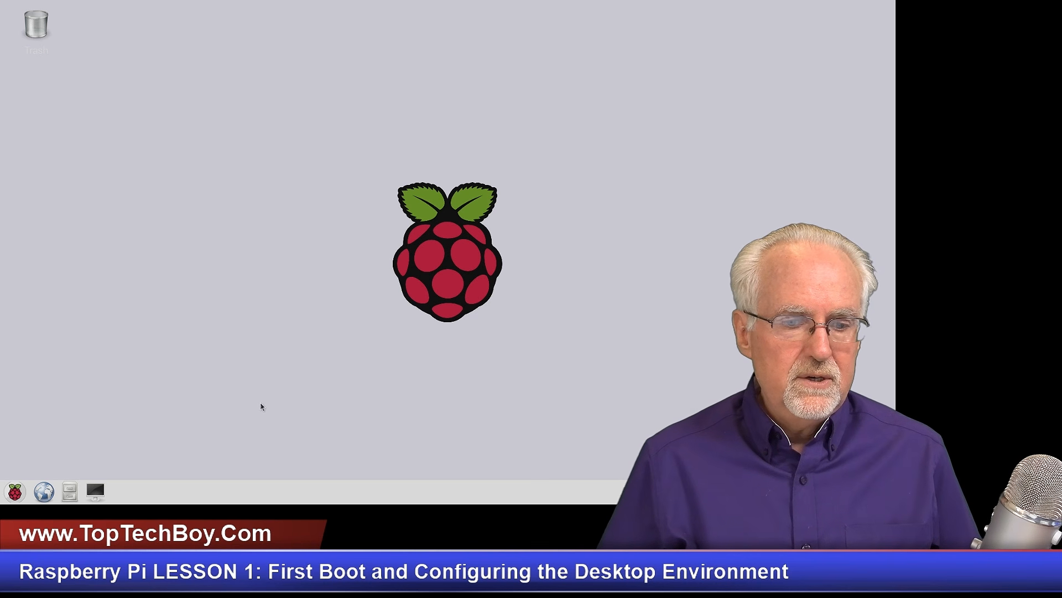
- Place the desktop panel along the top edge through its panel settings and close the preferences
right_click(261, 490)
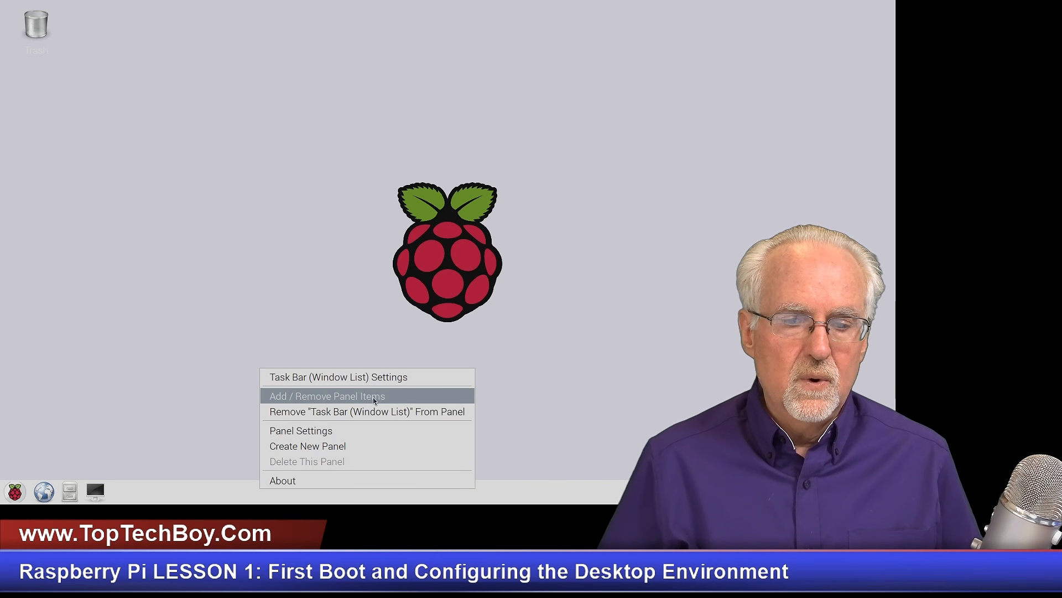
click(372, 429)
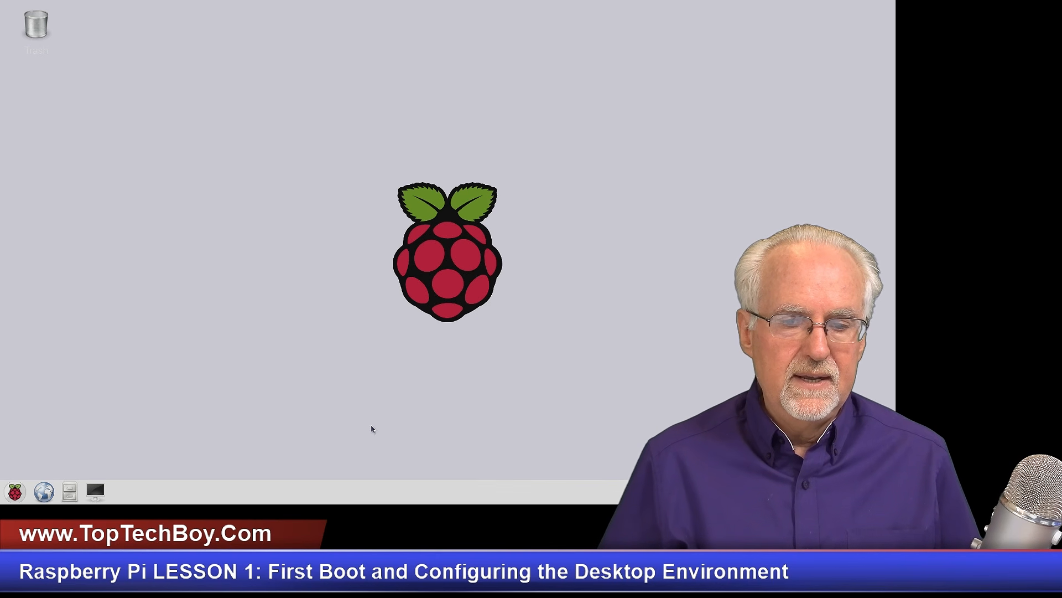
drag(449, 139, 262, 103)
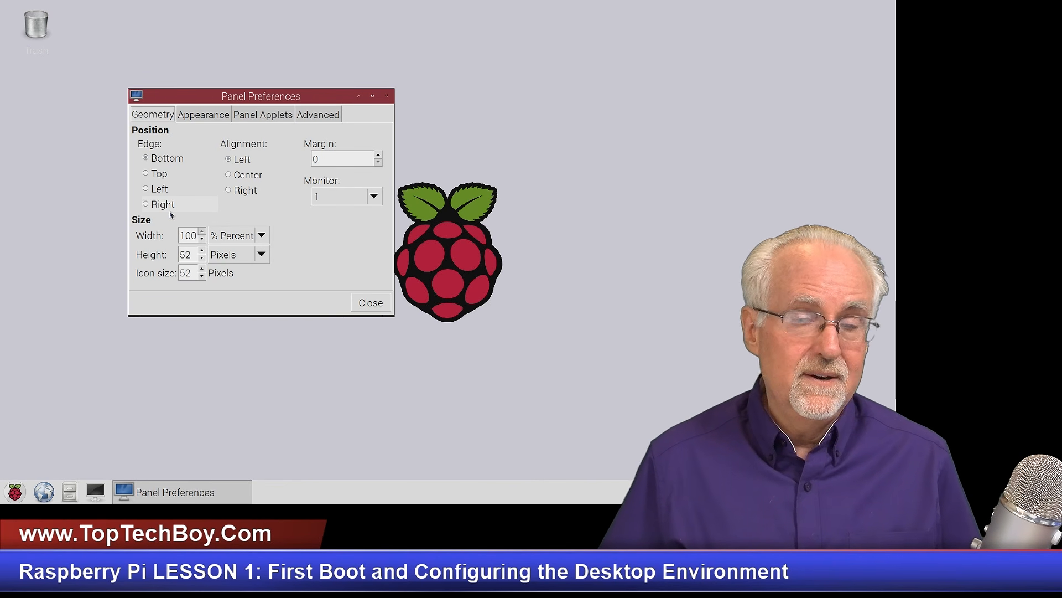
click(162, 176)
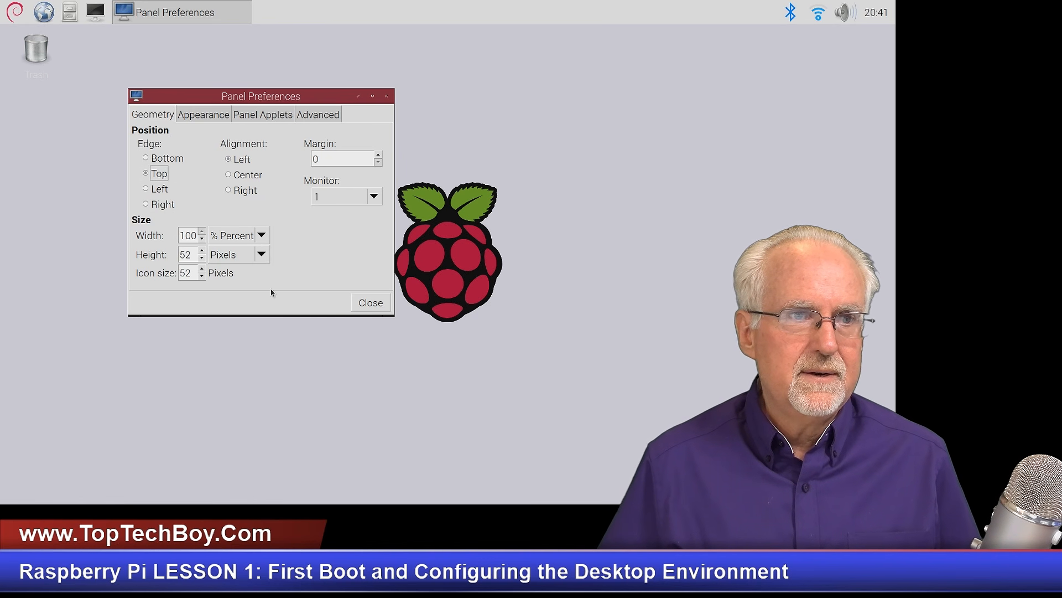
click(370, 304)
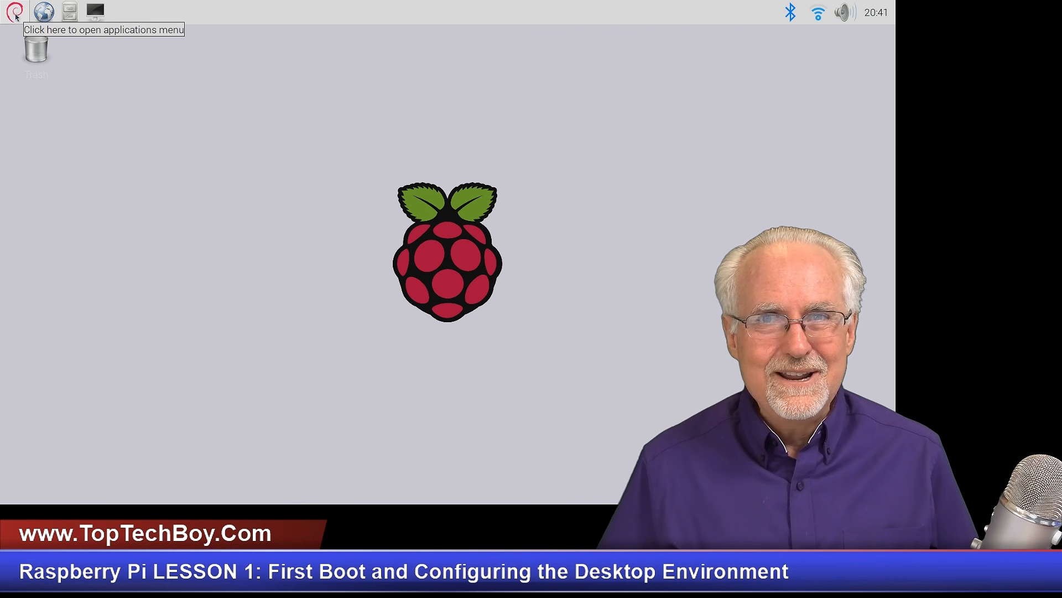
- Return the desktop panel to the bottom edge in its panel settings and close the preferences
right_click(357, 14)
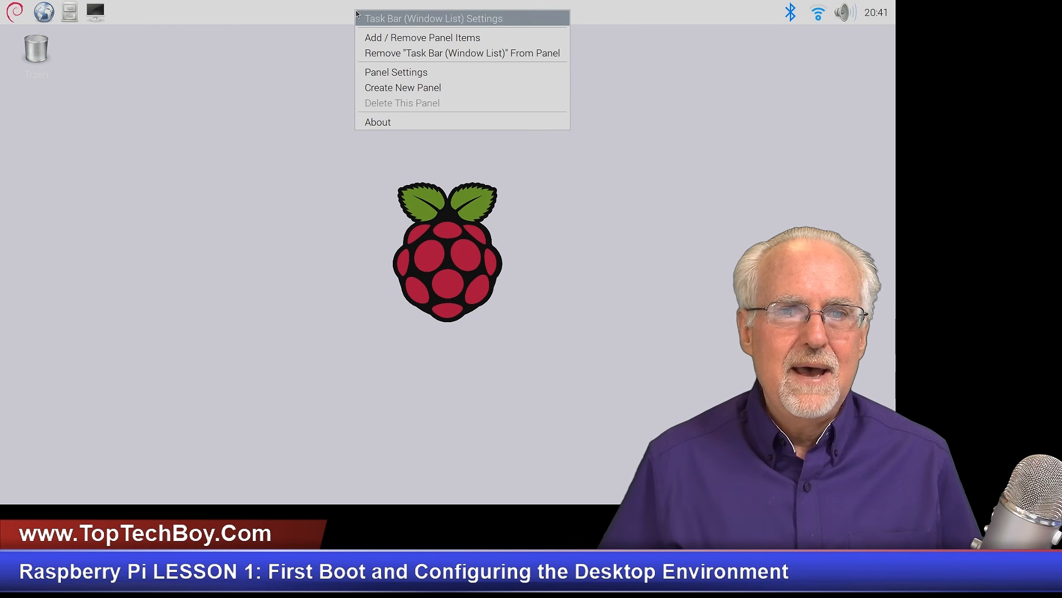
click(375, 72)
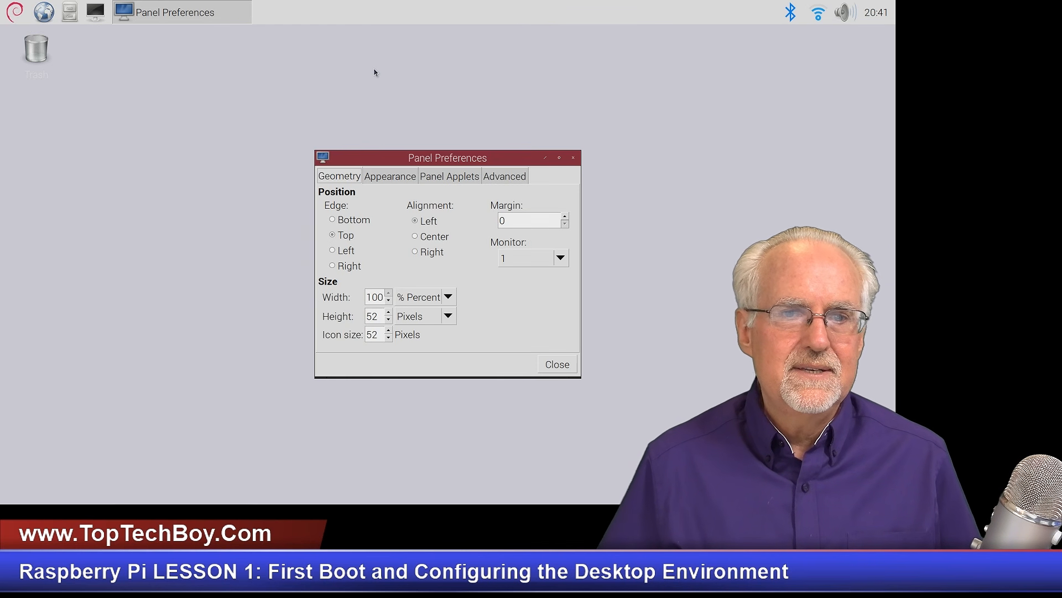
click(349, 221)
click(546, 364)
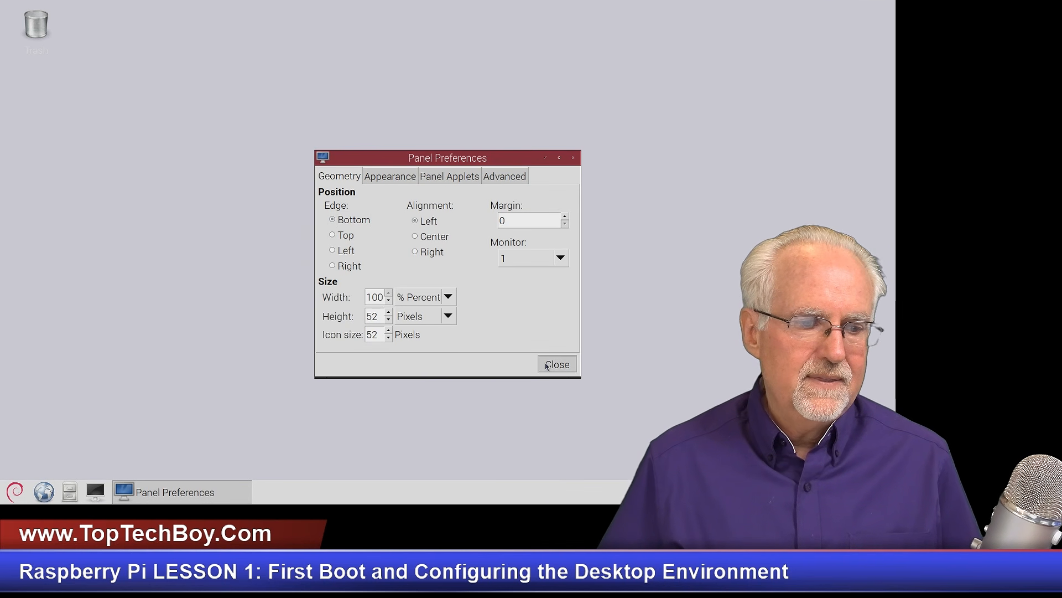
right_click(19, 498)
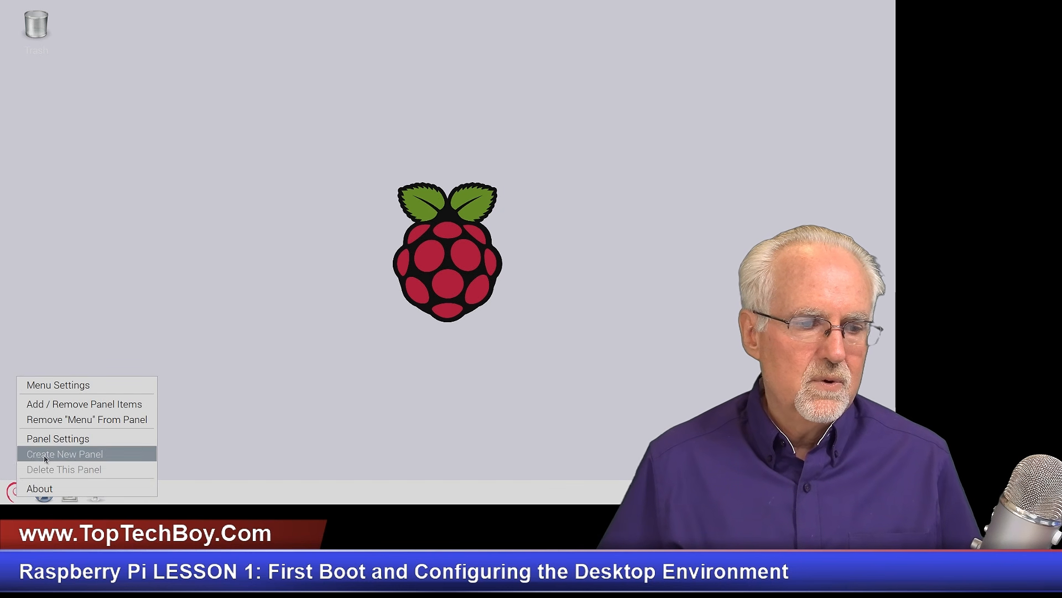
click(114, 386)
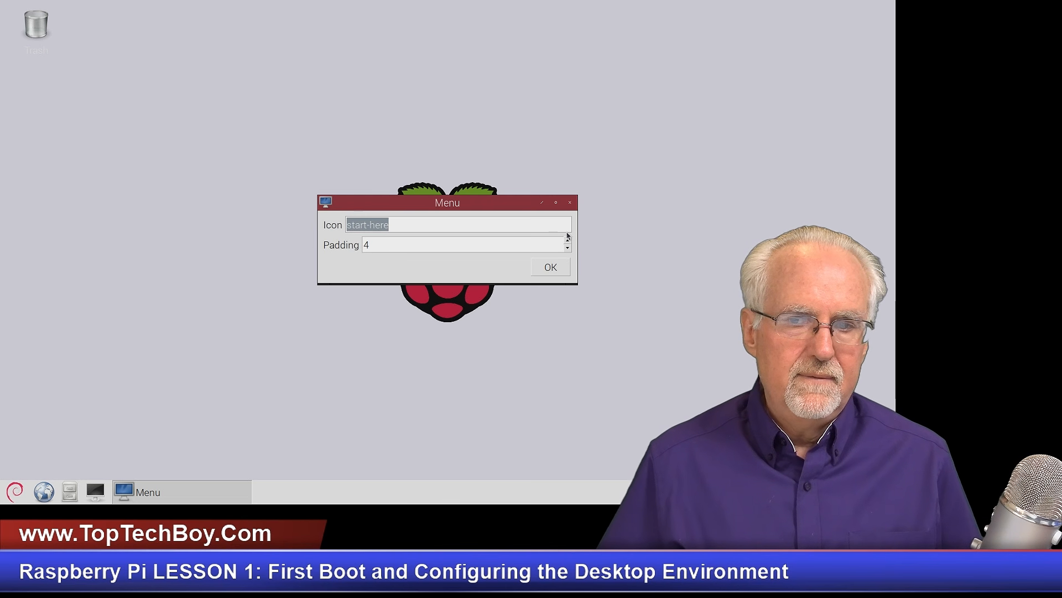
click(570, 202)
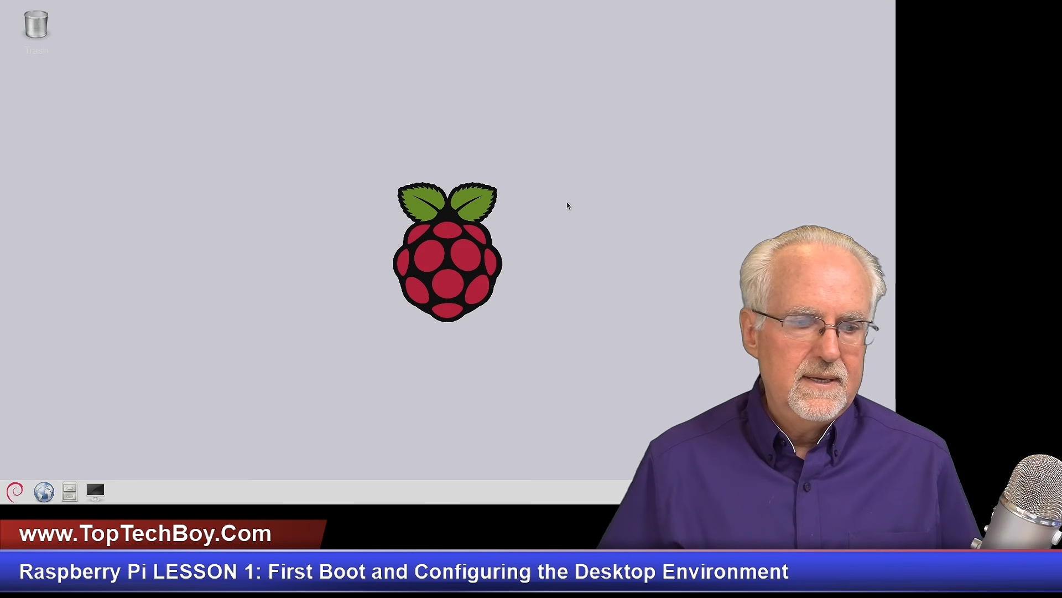
- Set the applications menu's icon to rpi in the Menu settings and confirm the change
right_click(13, 493)
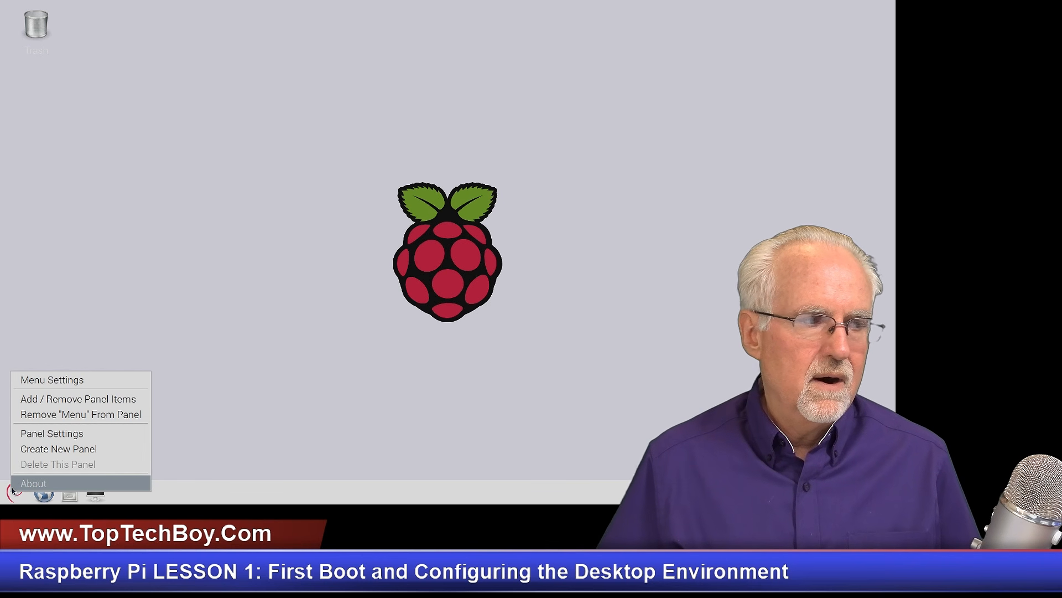
click(80, 382)
click(415, 224)
drag(414, 223, 320, 229)
text(r)
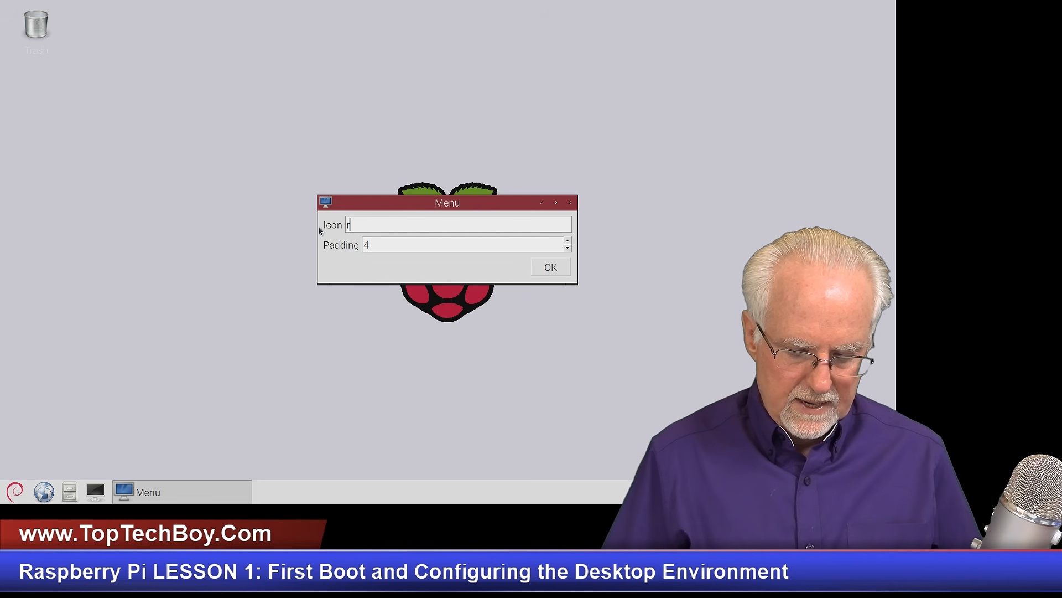
text(pi)
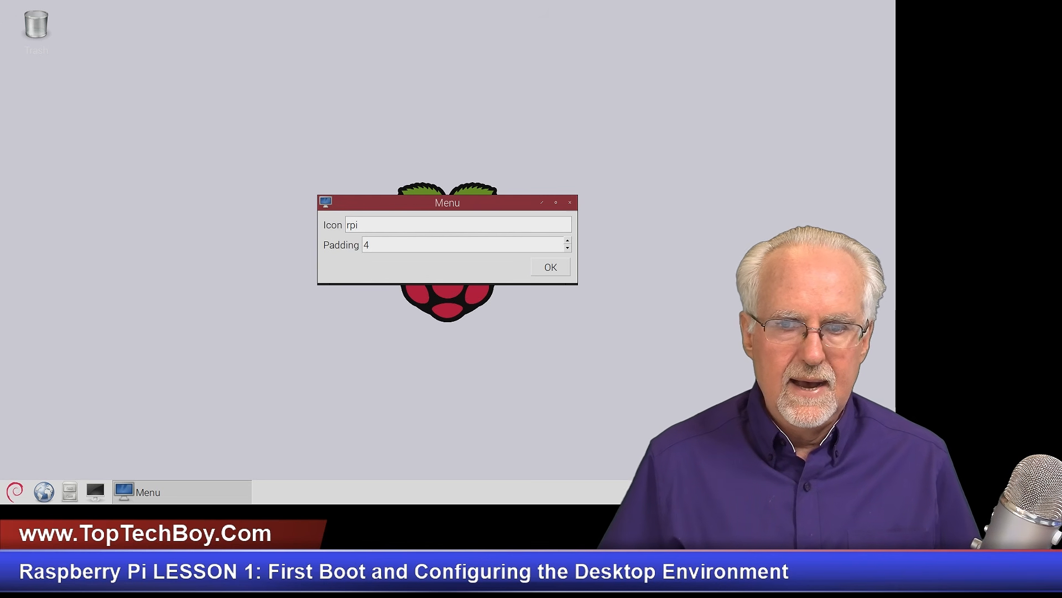
click(566, 271)
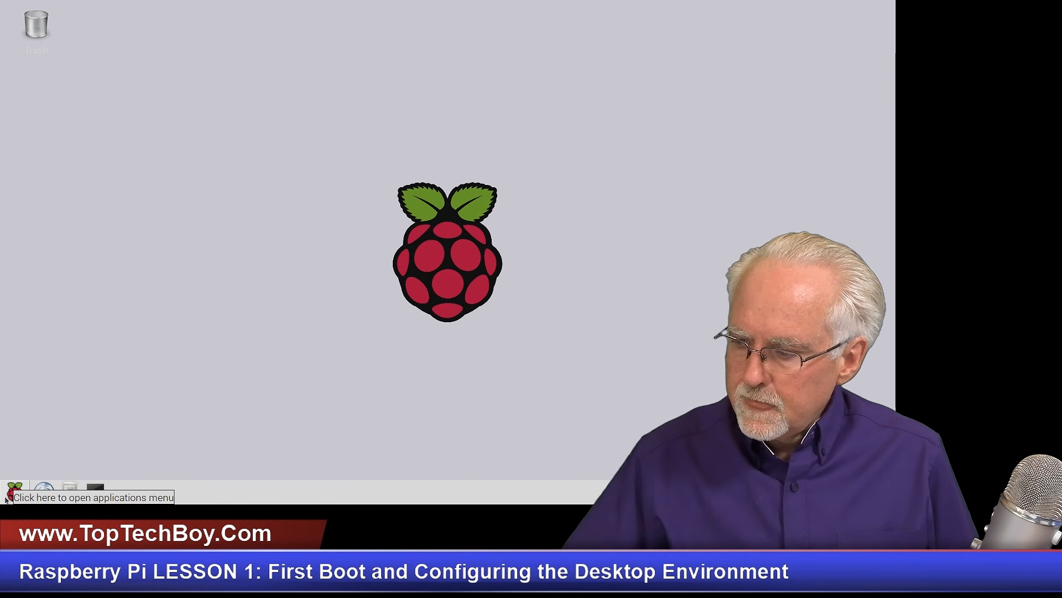
- Open the desktop panel's preferences, look over its appearance options and bring up the list of loaded applets
right_click(235, 497)
click(289, 439)
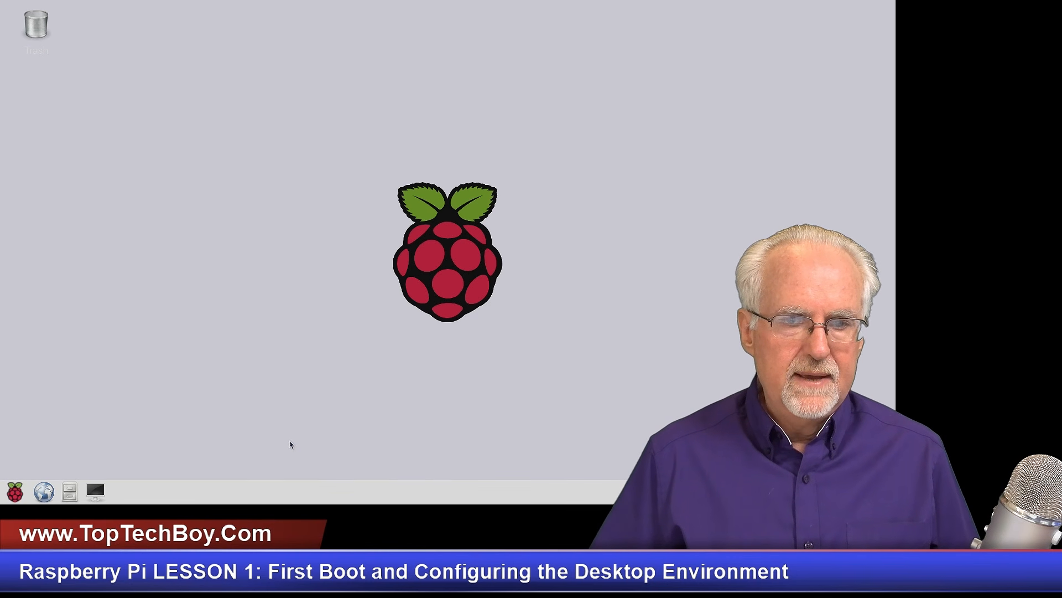
drag(466, 130, 273, 86)
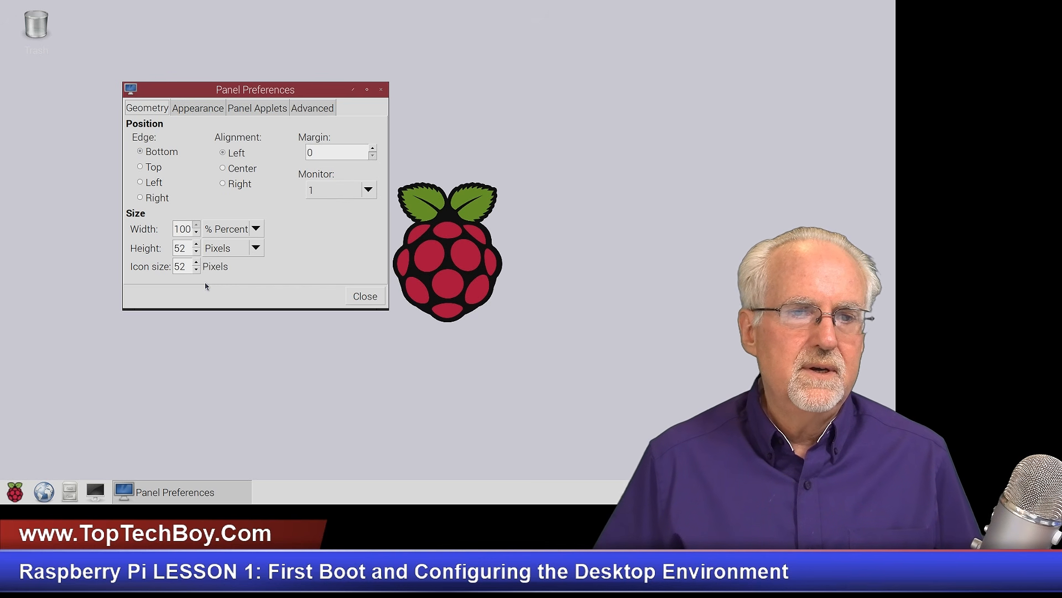
click(205, 110)
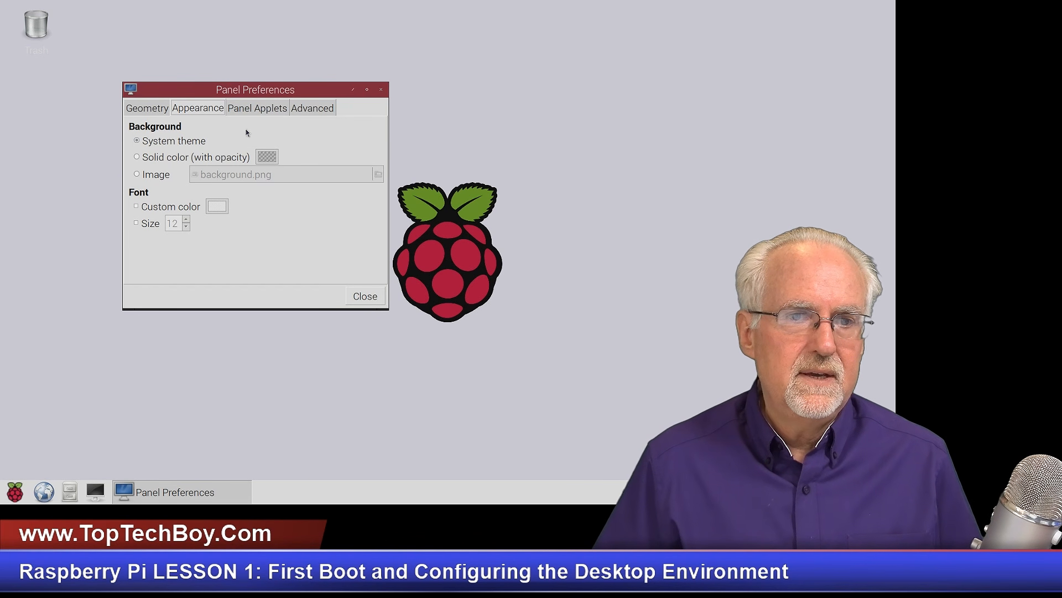
click(269, 109)
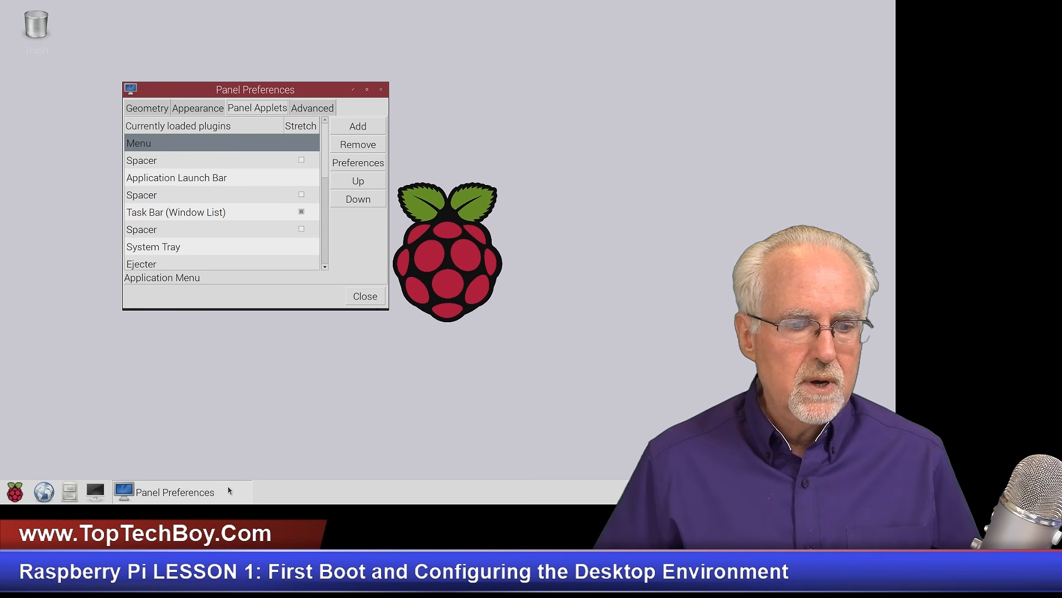
- Select the Menu applet in the loaded plugins and check the applications menu it controls on the panel
click(150, 145)
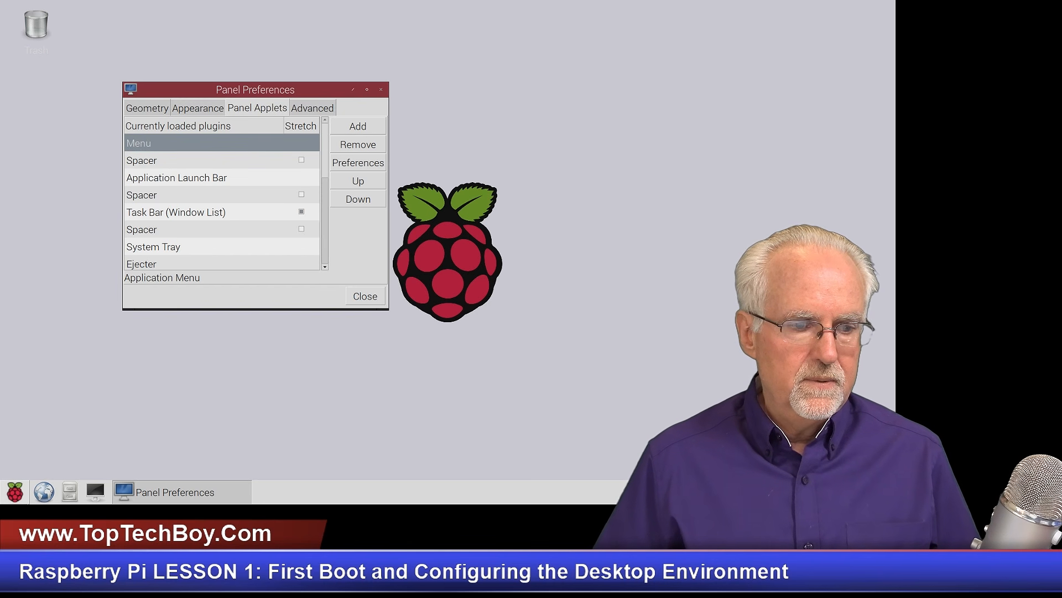
click(17, 490)
click(20, 488)
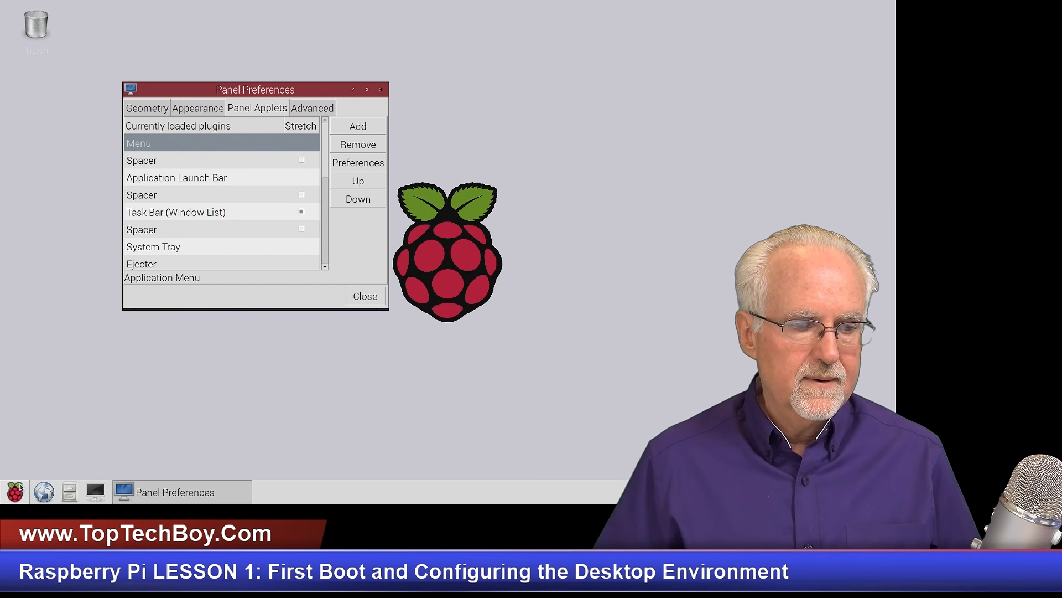
click(20, 488)
click(20, 488)
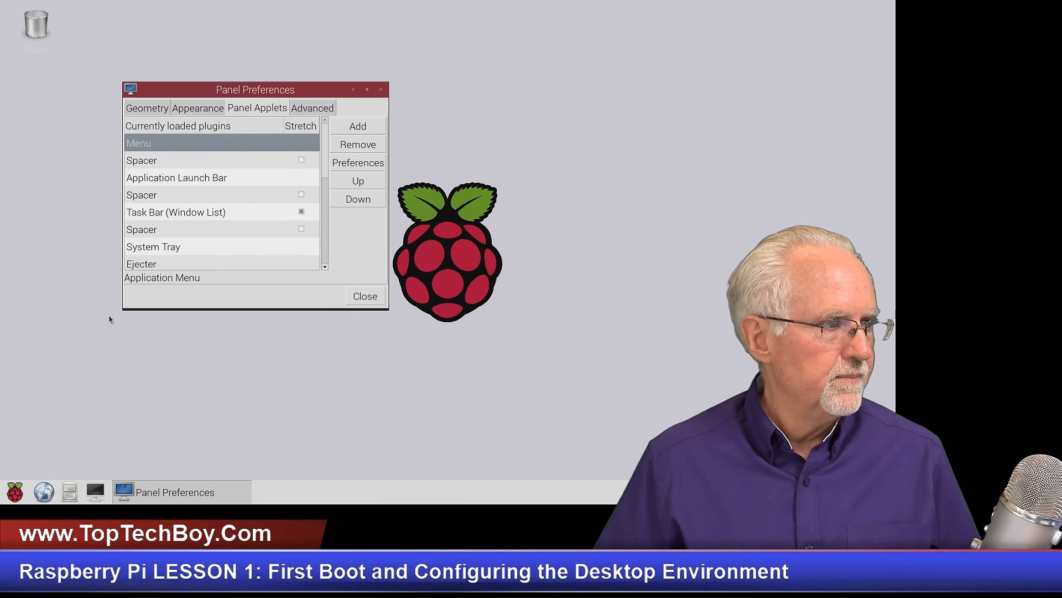
- Try stretching the spacer directly after the Menu applet, and turn its stretch off again
click(190, 162)
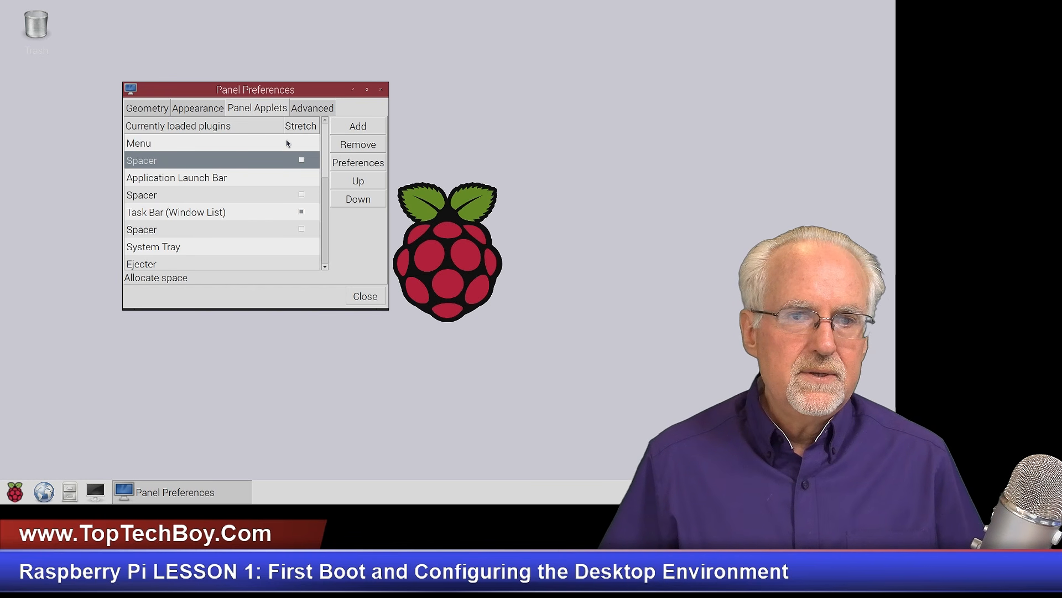
click(302, 161)
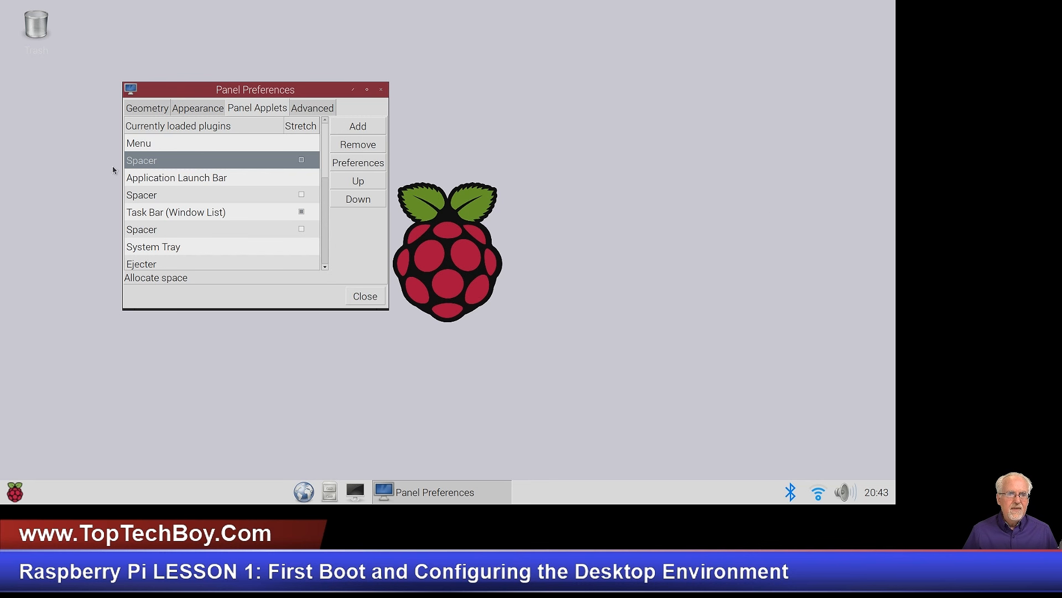
click(301, 161)
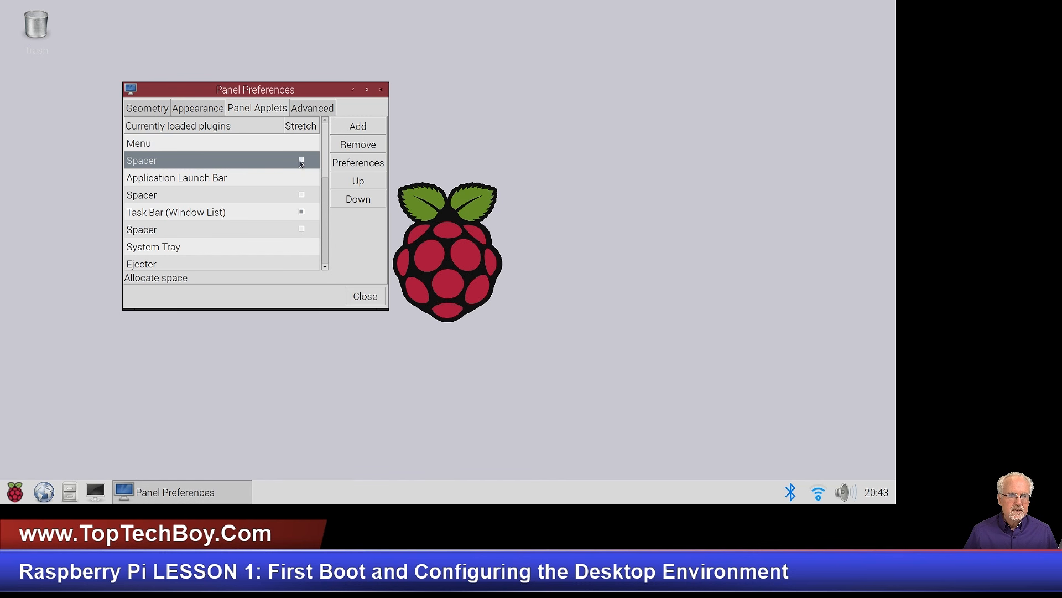
- Try stretching the spacer after Menu with the Task Bar's stretch turned off, and restore both stretch settings
click(301, 160)
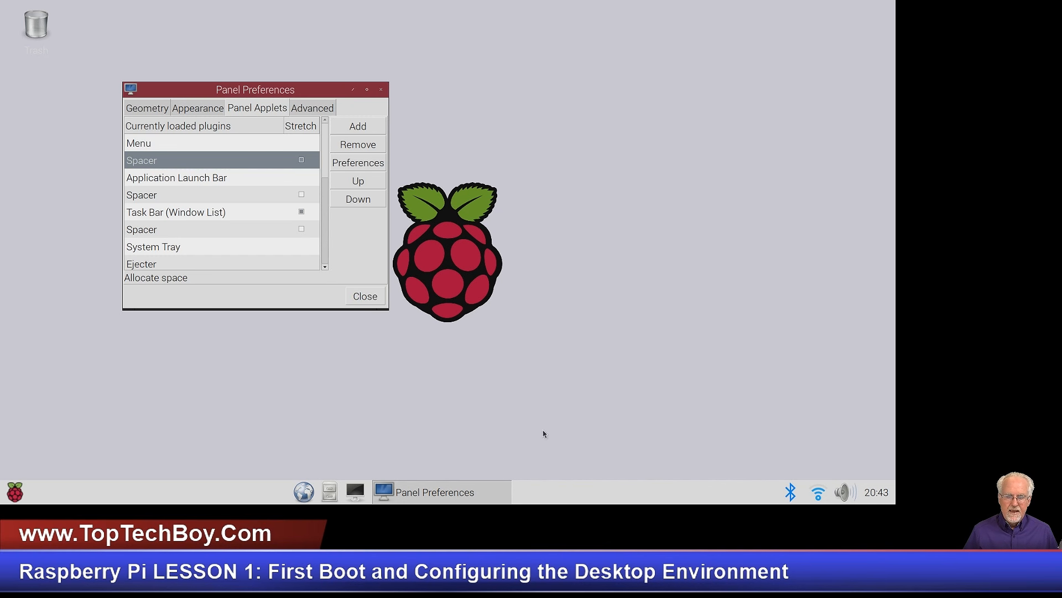
click(301, 212)
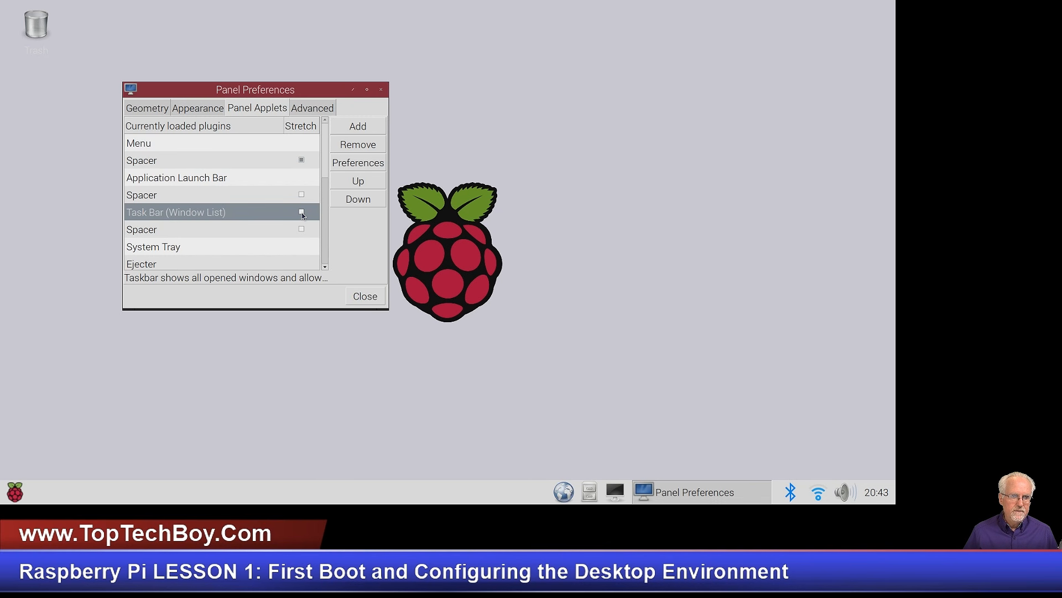
click(301, 213)
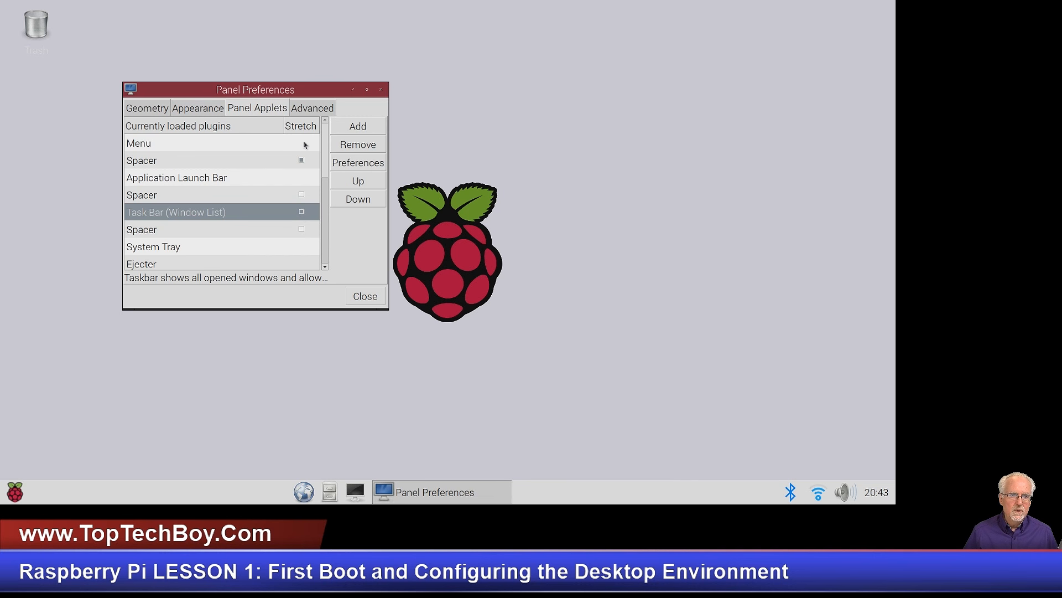
click(302, 161)
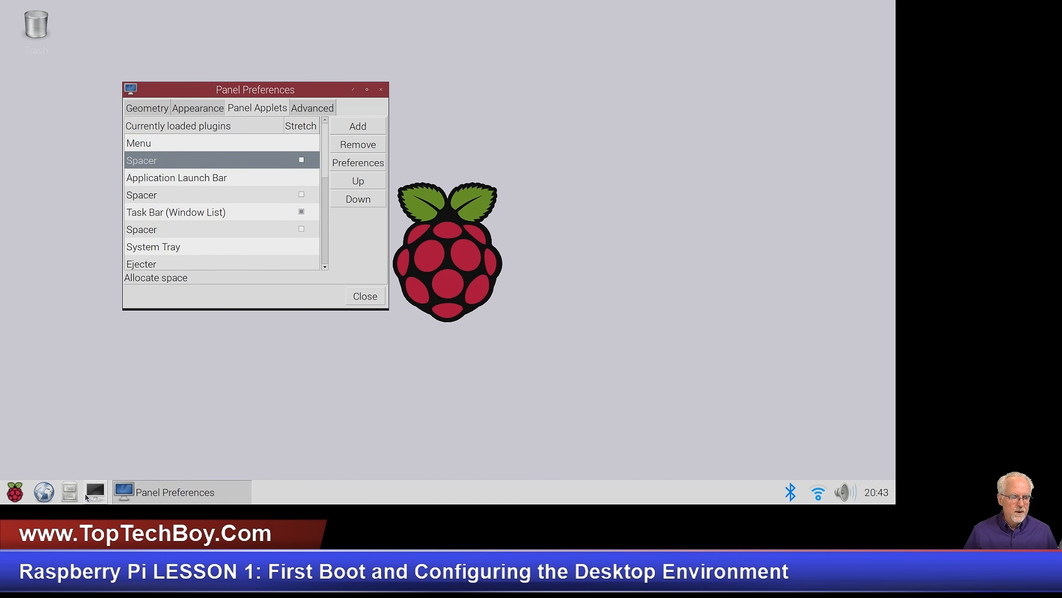
- Select the Application Launch Bar applet and try its terminal launcher, closing the terminal window again
click(204, 177)
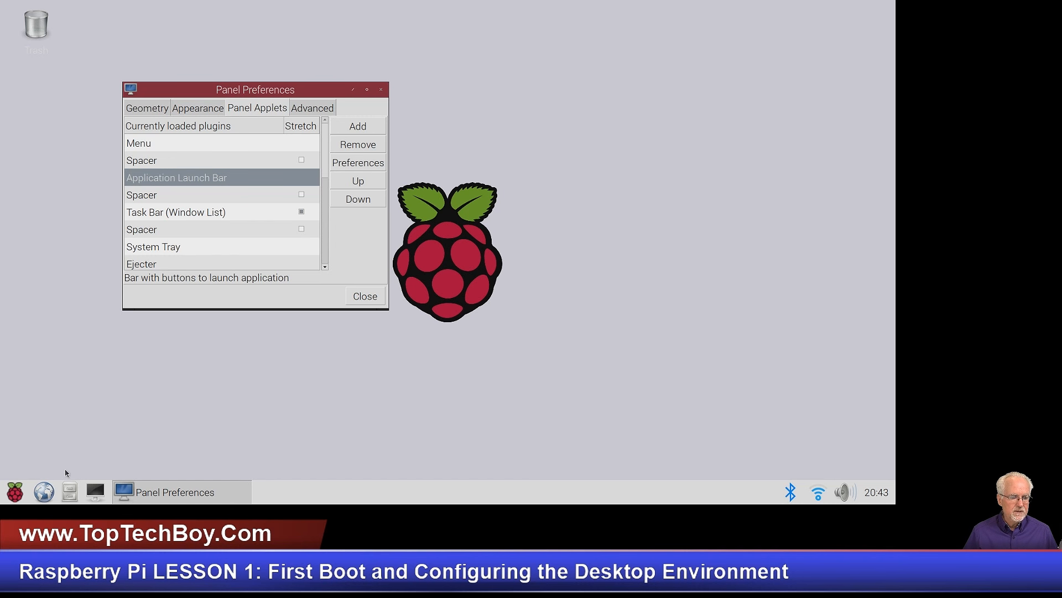
click(93, 492)
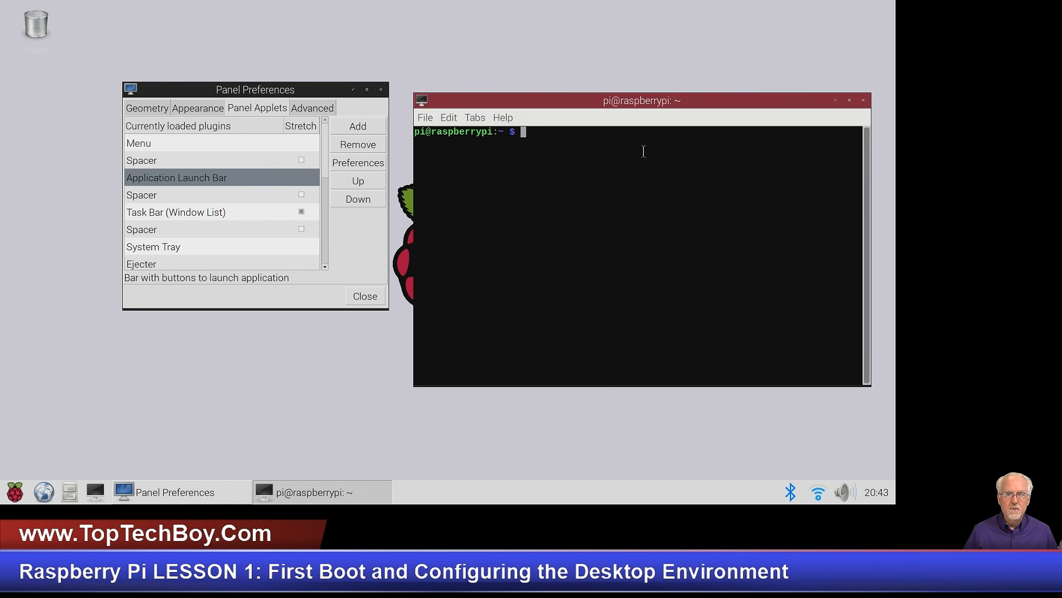
drag(671, 100, 299, 42)
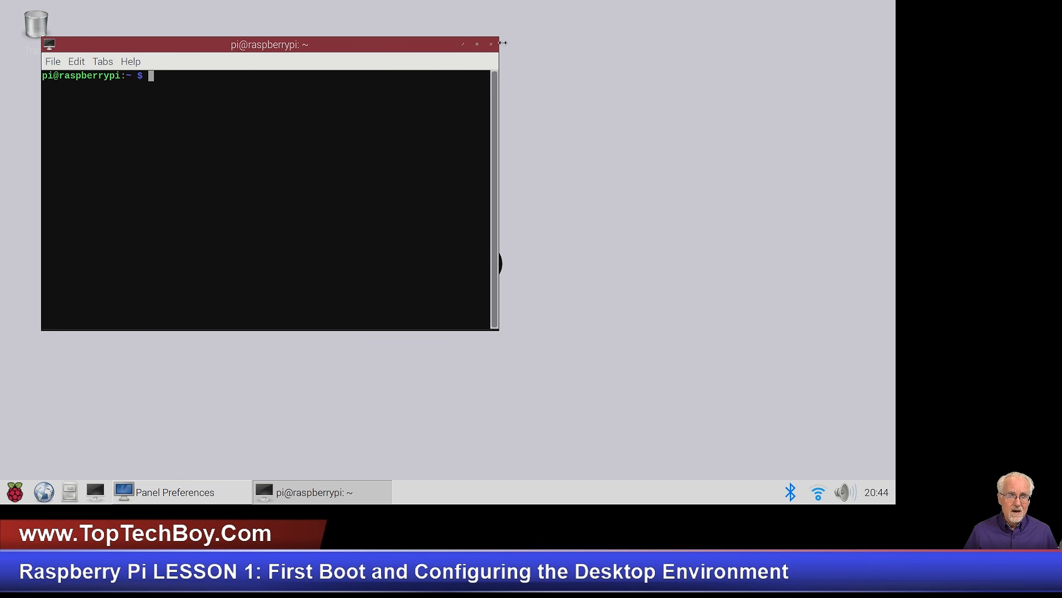
click(491, 44)
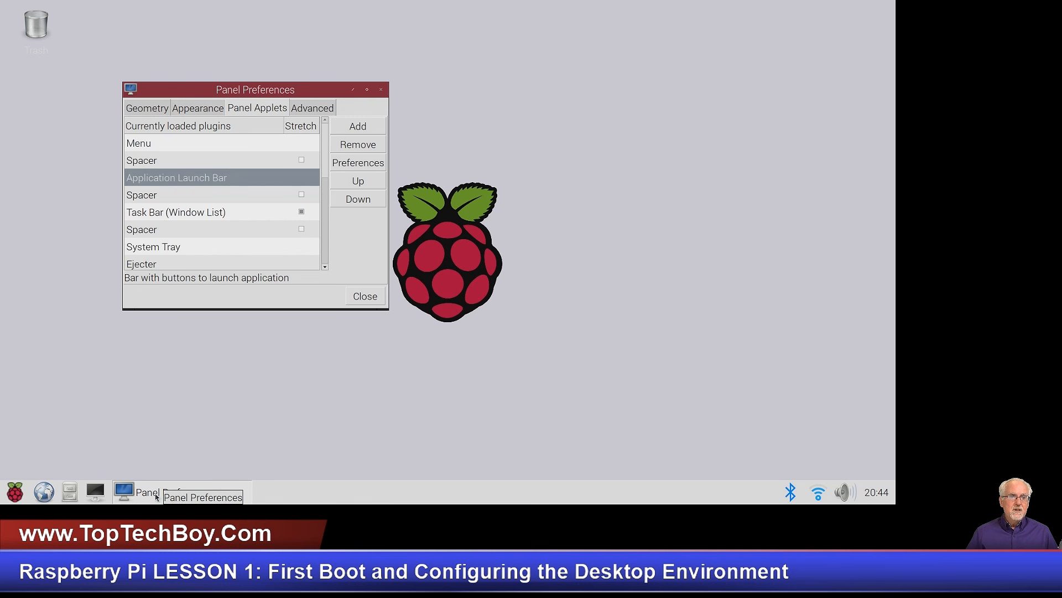
- Enable stretch for the spacer between the Application Launch Bar and Task Bar, and check the layout with a briefly opened terminal
click(306, 203)
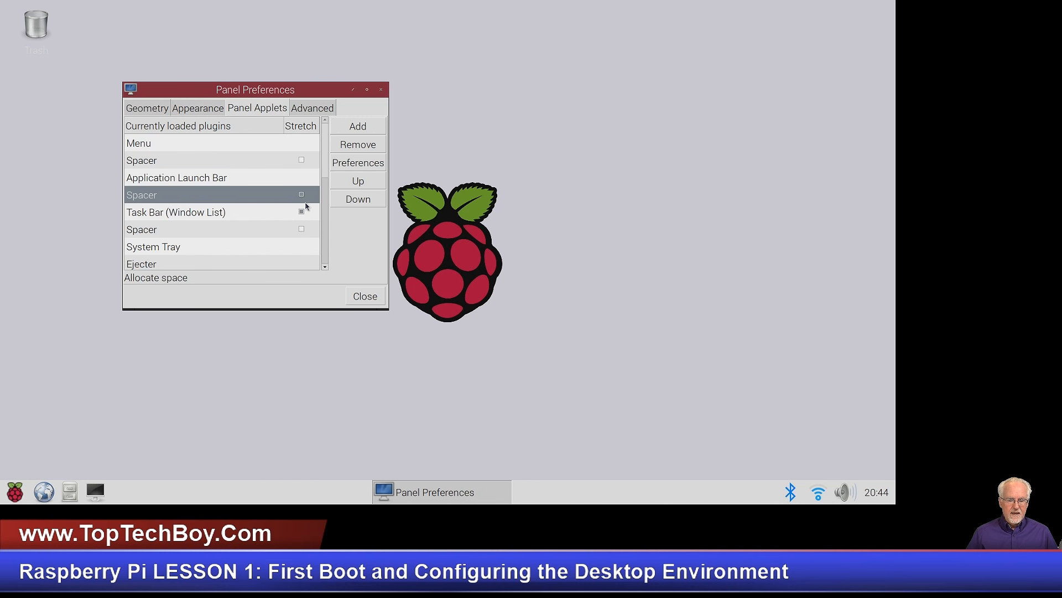
click(104, 494)
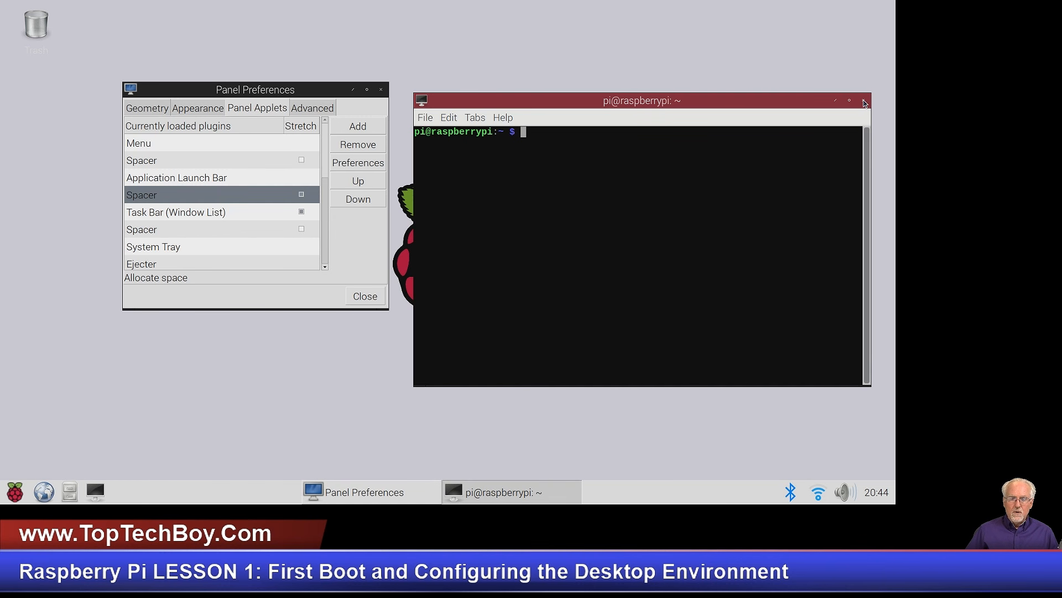
click(862, 103)
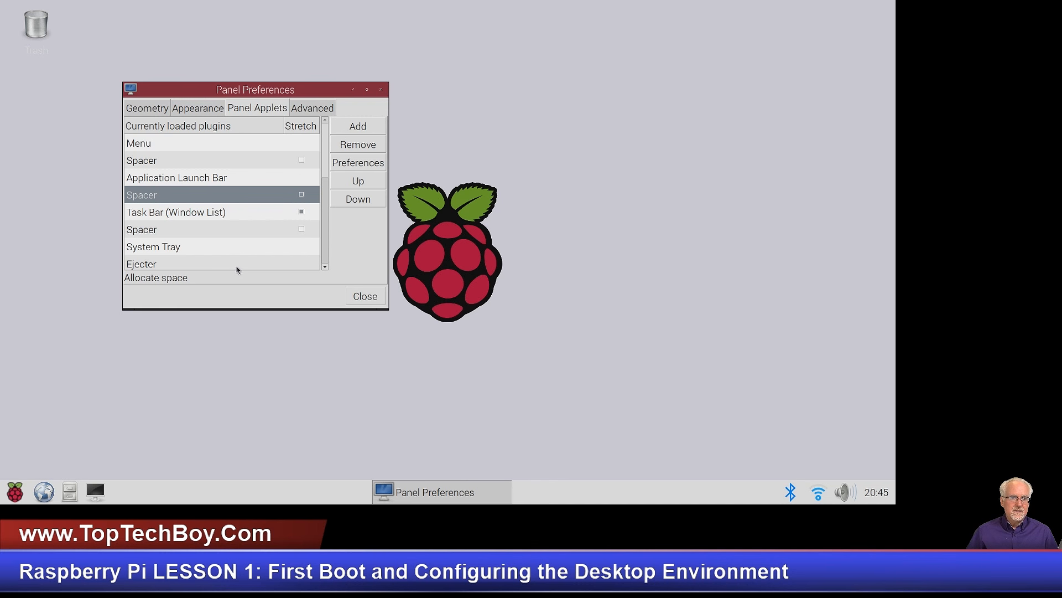
- Examine the list of plugins available to add to the panel and leave it without adding any
click(195, 178)
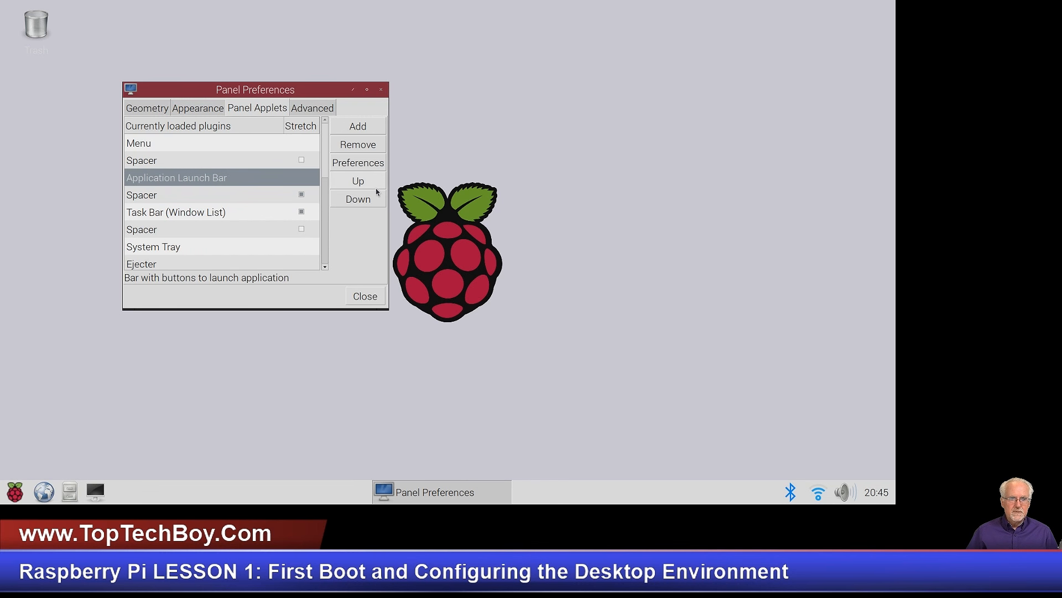
click(363, 127)
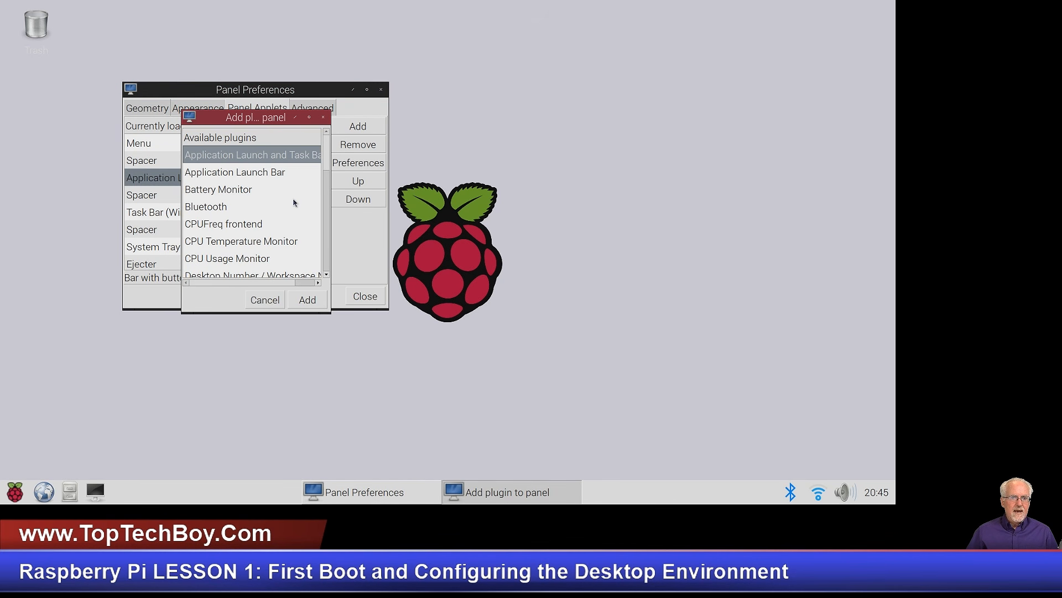
scroll(294, 202, down, 1)
scroll(294, 203, down, 1)
scroll(295, 202, down, 5)
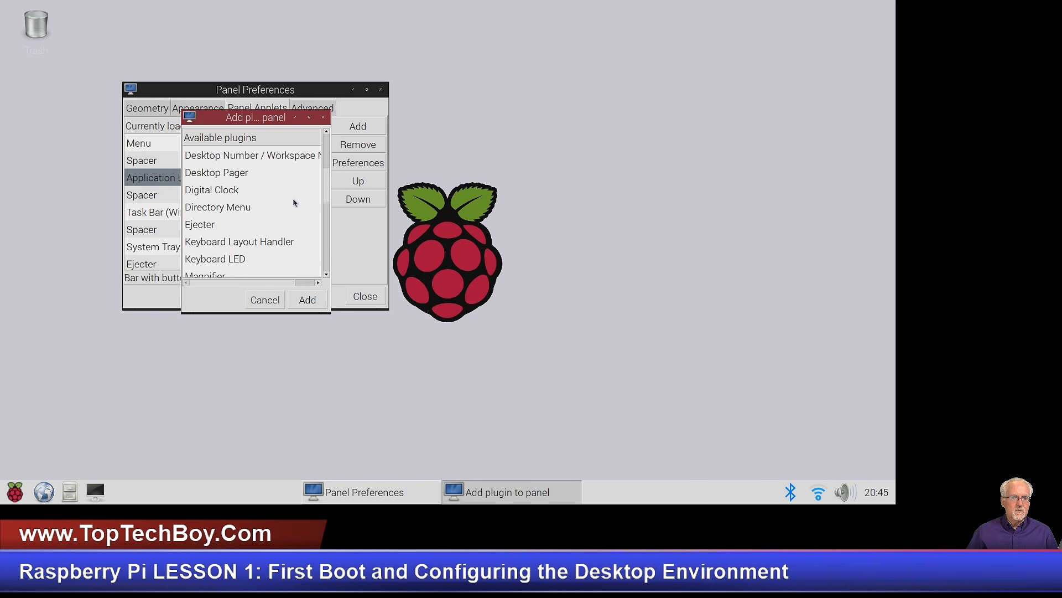
scroll(294, 203, down, 1)
scroll(295, 203, down, 4)
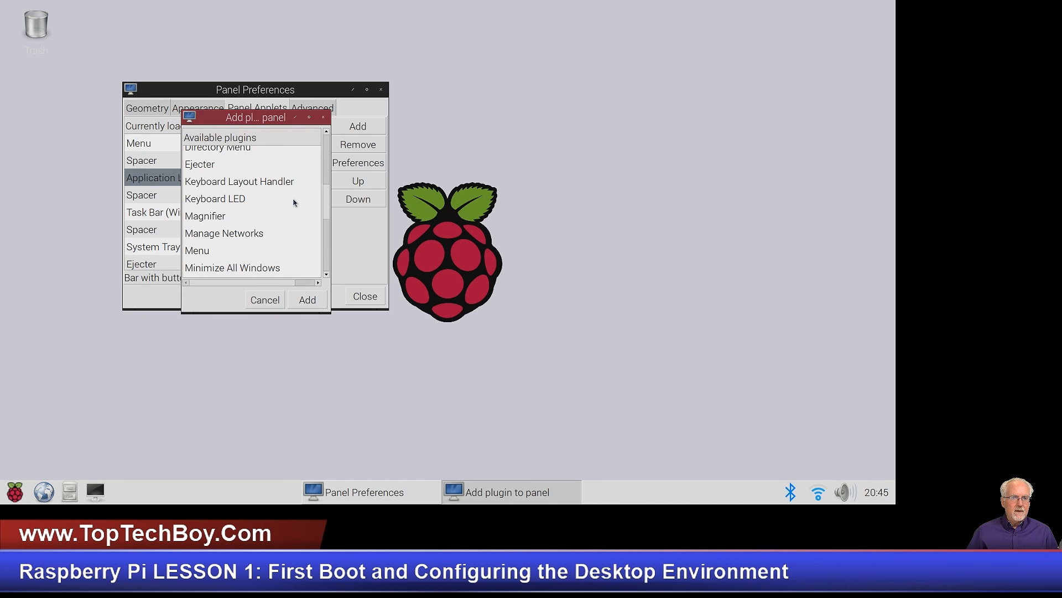
scroll(294, 203, down, 2)
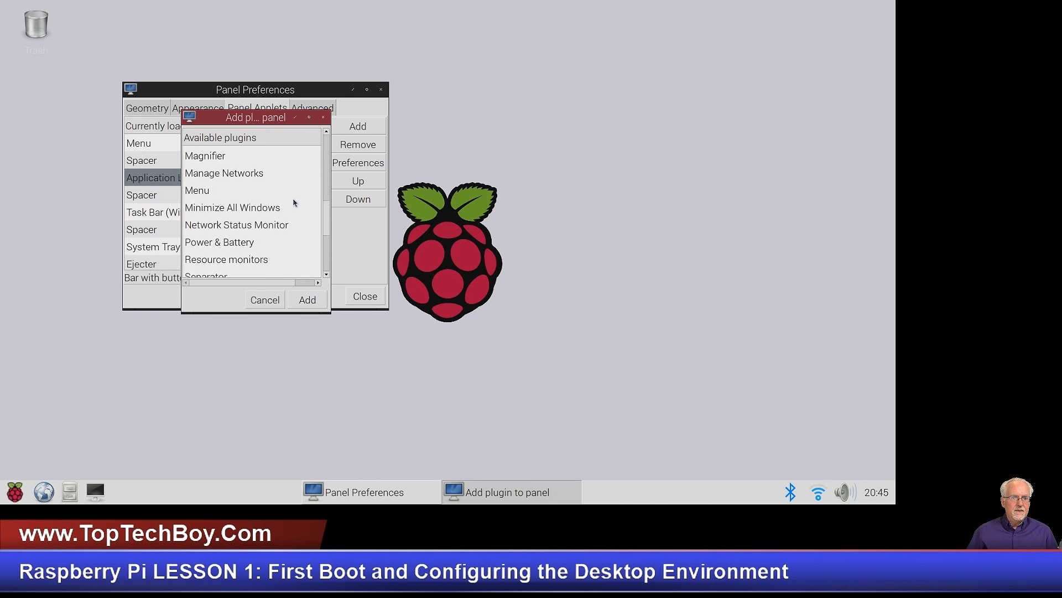
scroll(295, 202, down, 4)
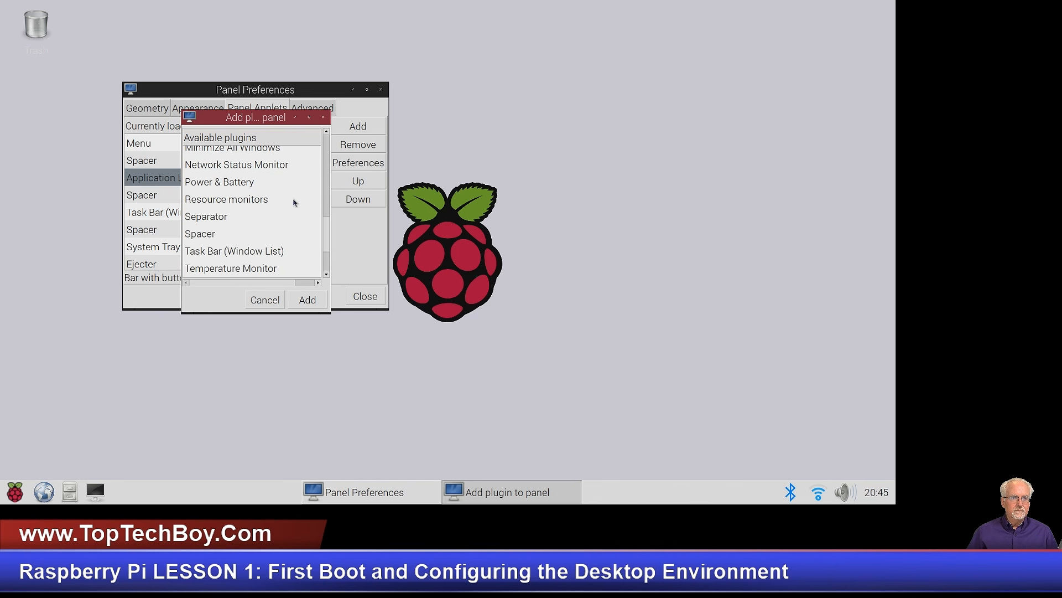
scroll(295, 203, down, 2)
scroll(295, 202, down, 2)
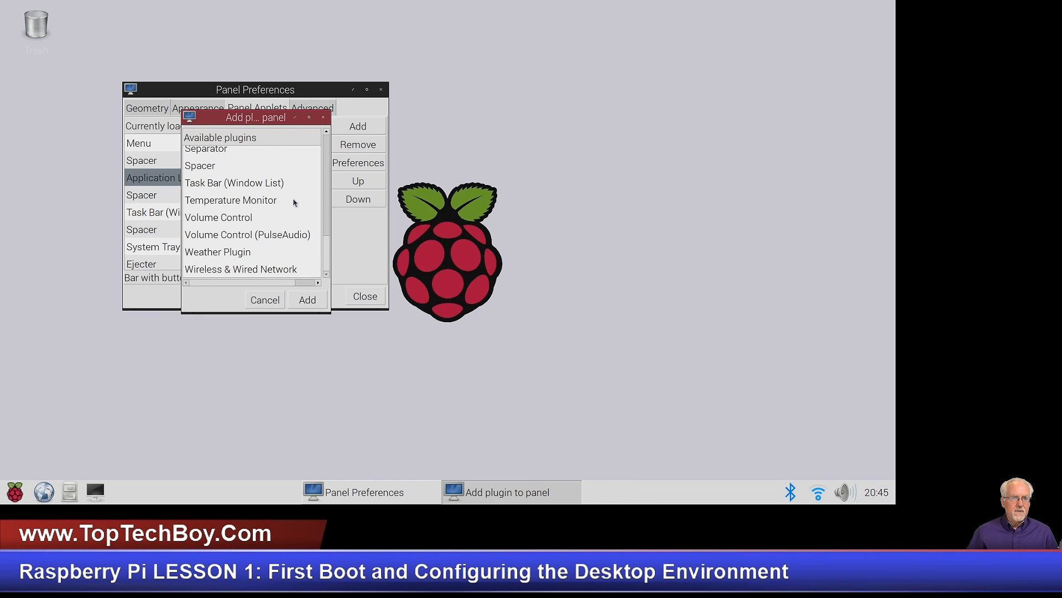
scroll(295, 203, up, 1)
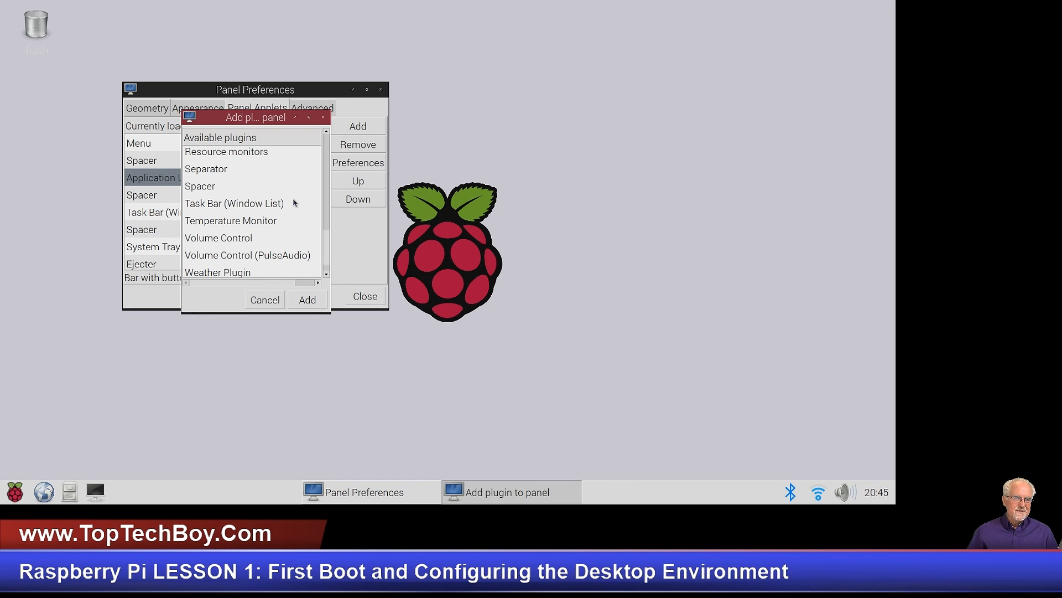
scroll(295, 202, up, 6)
scroll(295, 203, up, 3)
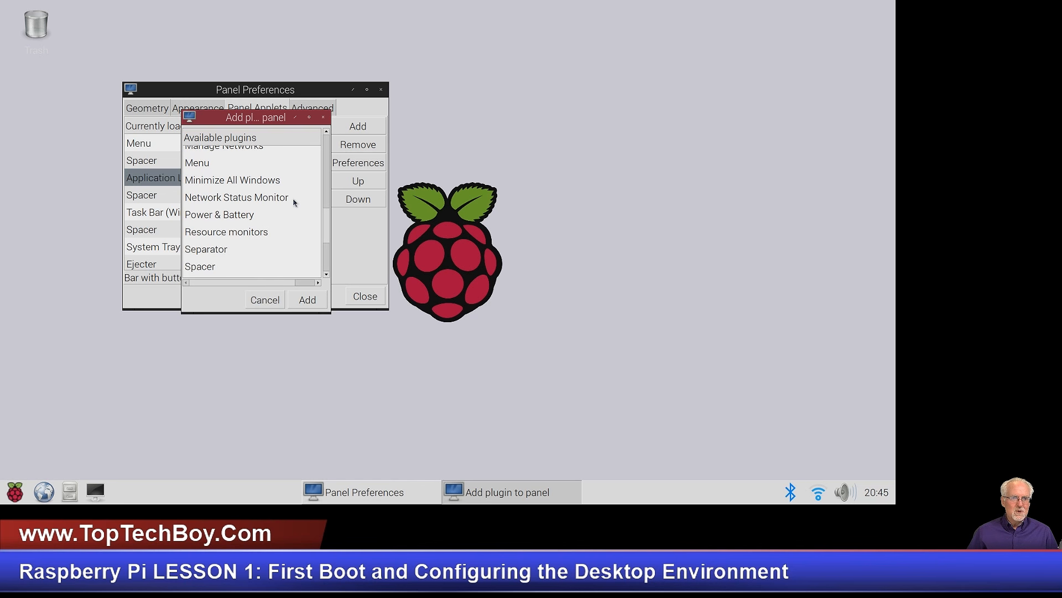
scroll(308, 203, up, 6)
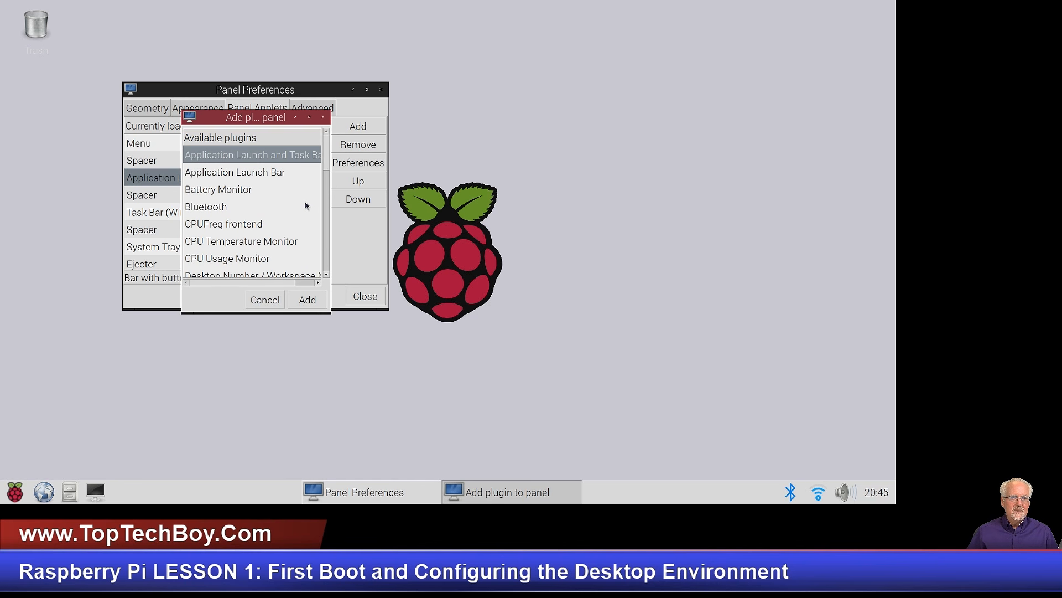
click(264, 299)
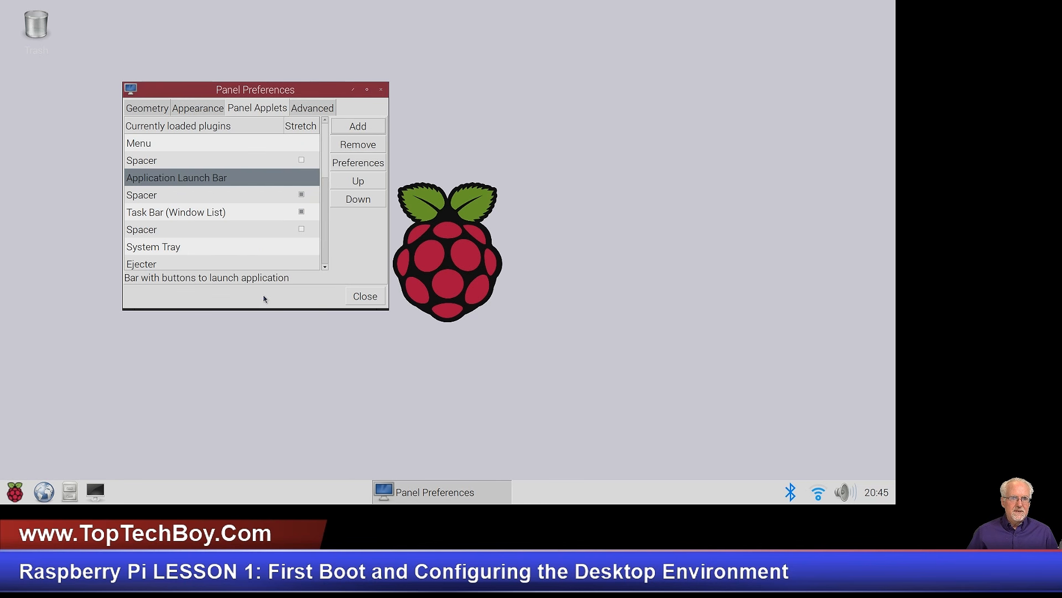
- Open the Application Launch Bar applet's preferences and place their window over the Panel Preferences window
click(362, 168)
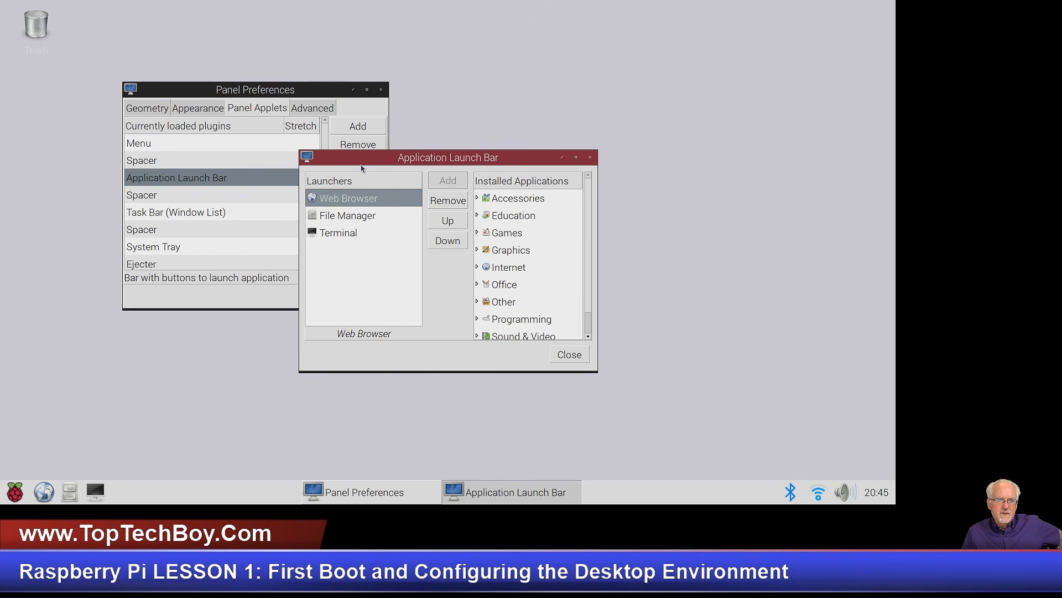
drag(444, 163, 338, 233)
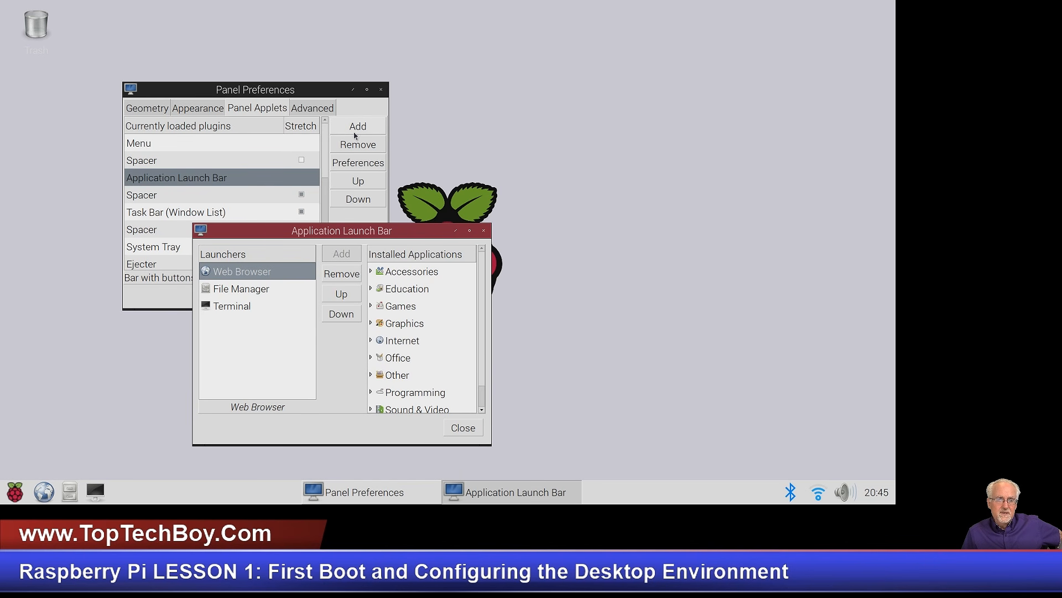
click(244, 186)
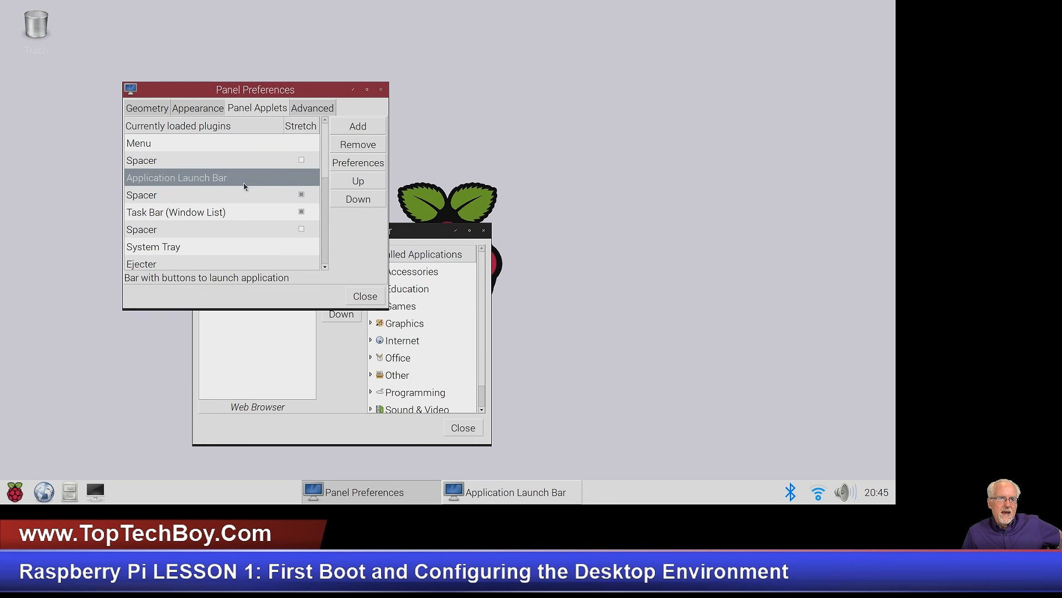
click(366, 163)
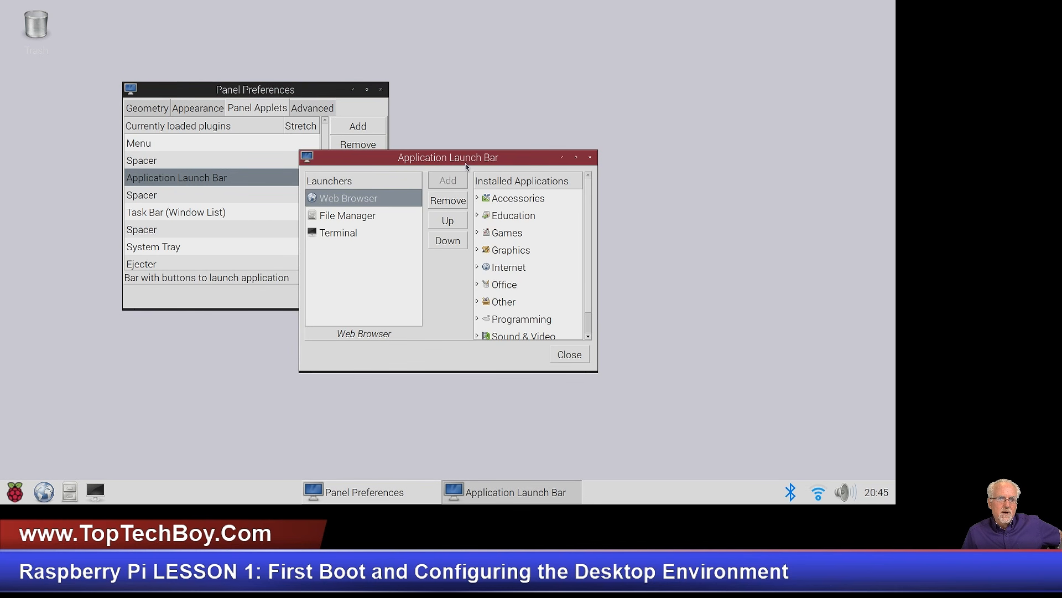
drag(467, 157, 248, 124)
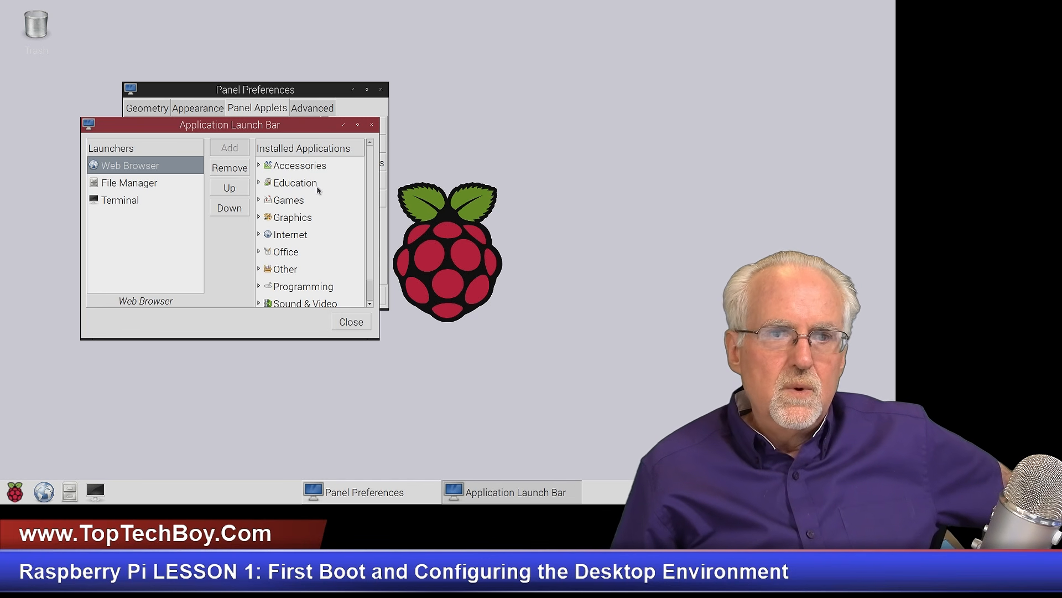
click(273, 92)
click(216, 184)
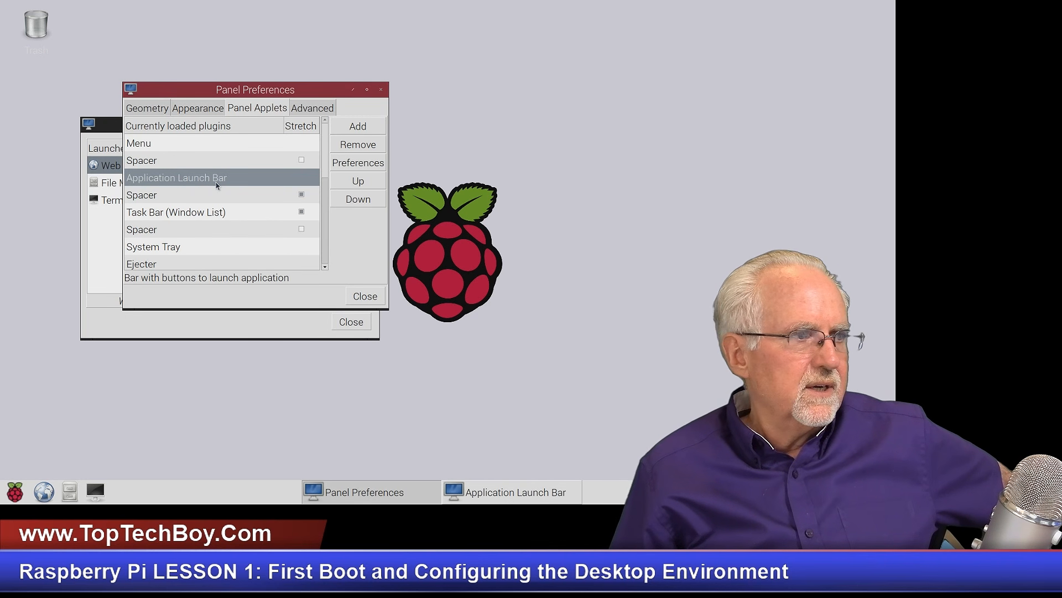
click(370, 166)
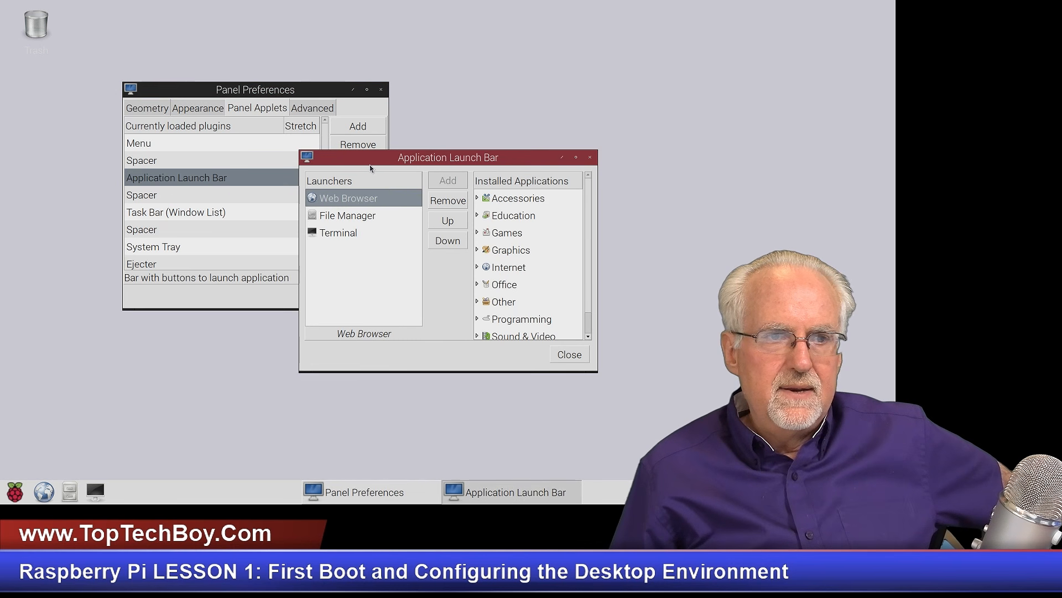
drag(463, 158, 251, 101)
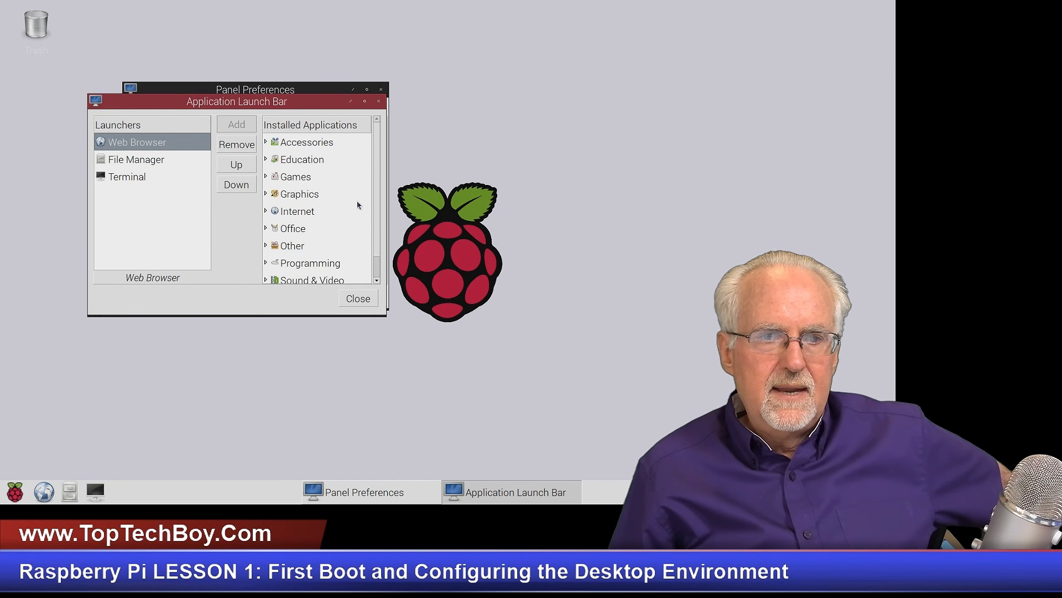
- Add Thonny Python IDE from the installed Programming applications to the launch bar, and close the launch bar preferences
scroll(358, 206, down, 1)
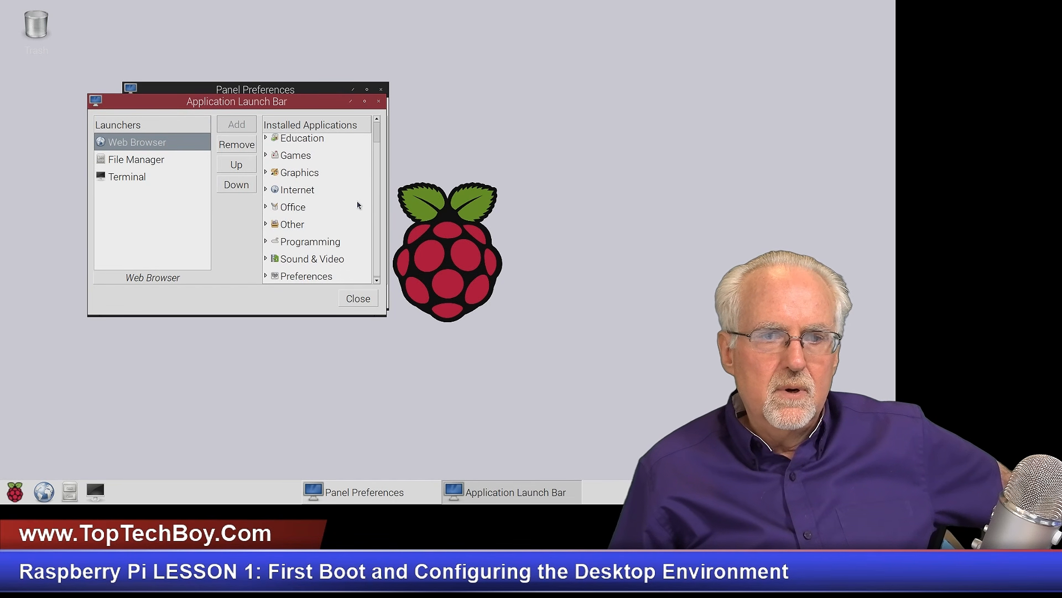
click(265, 241)
scroll(318, 239, down, 2)
scroll(318, 238, down, 7)
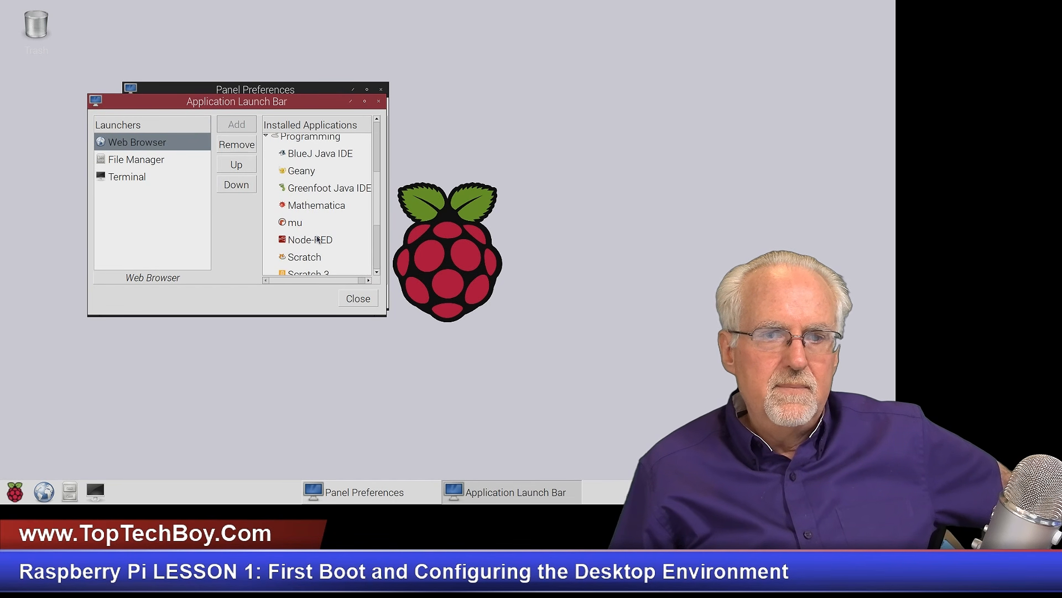
scroll(318, 239, down, 1)
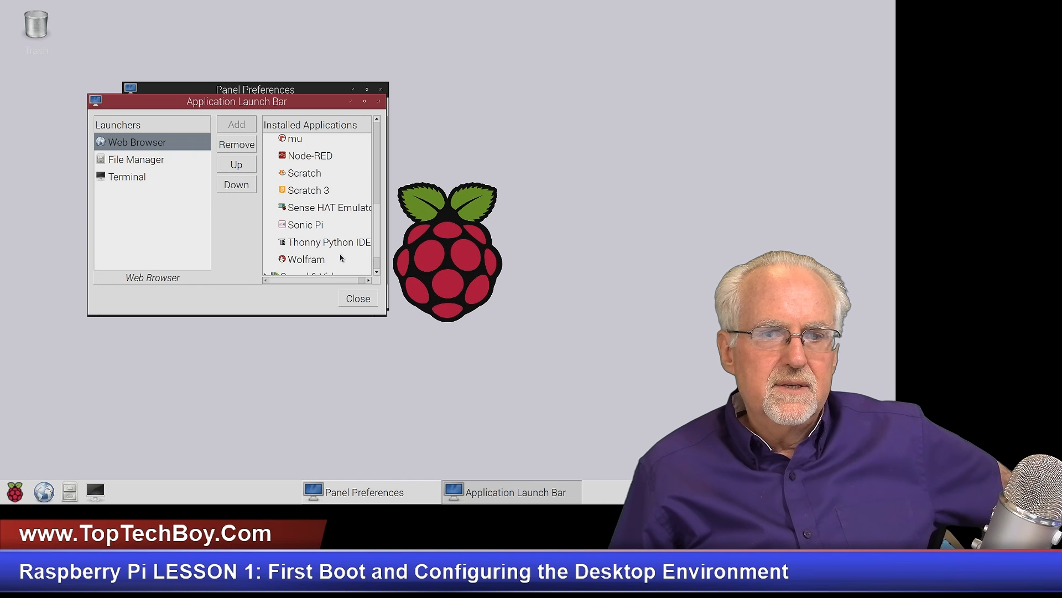
click(338, 249)
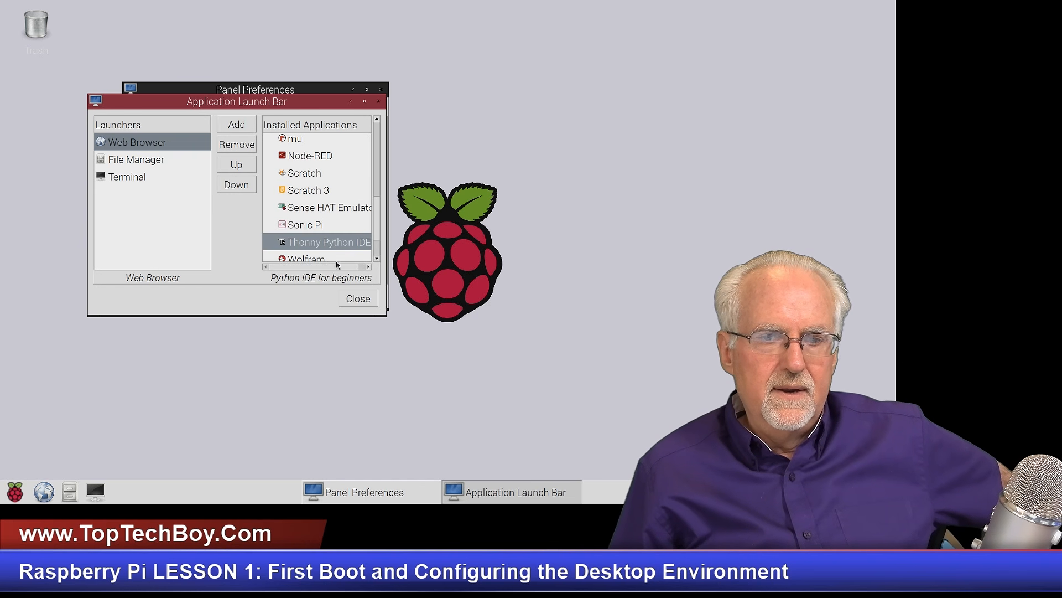
click(237, 124)
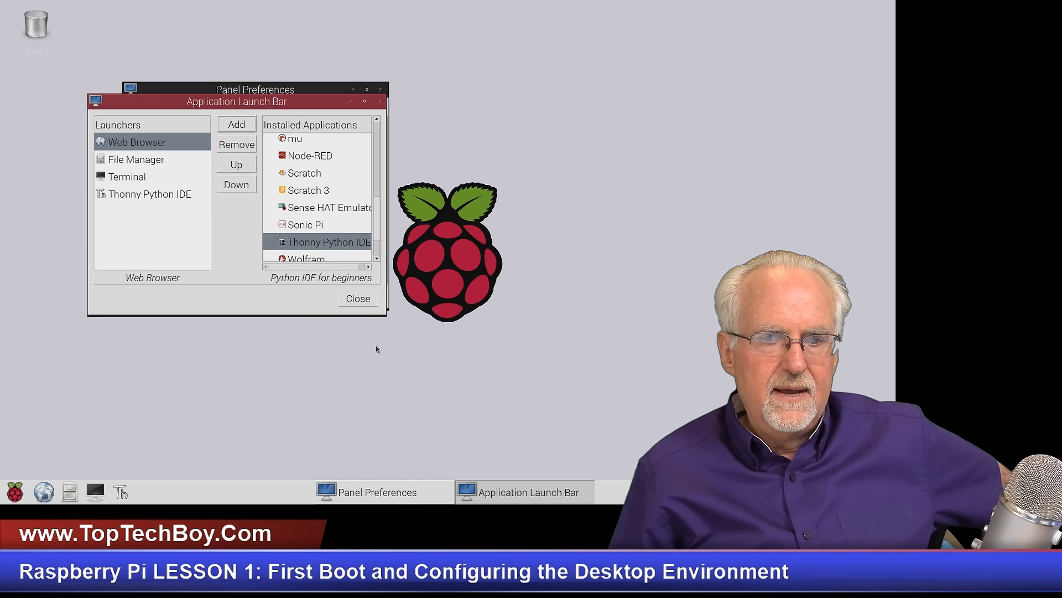
click(362, 298)
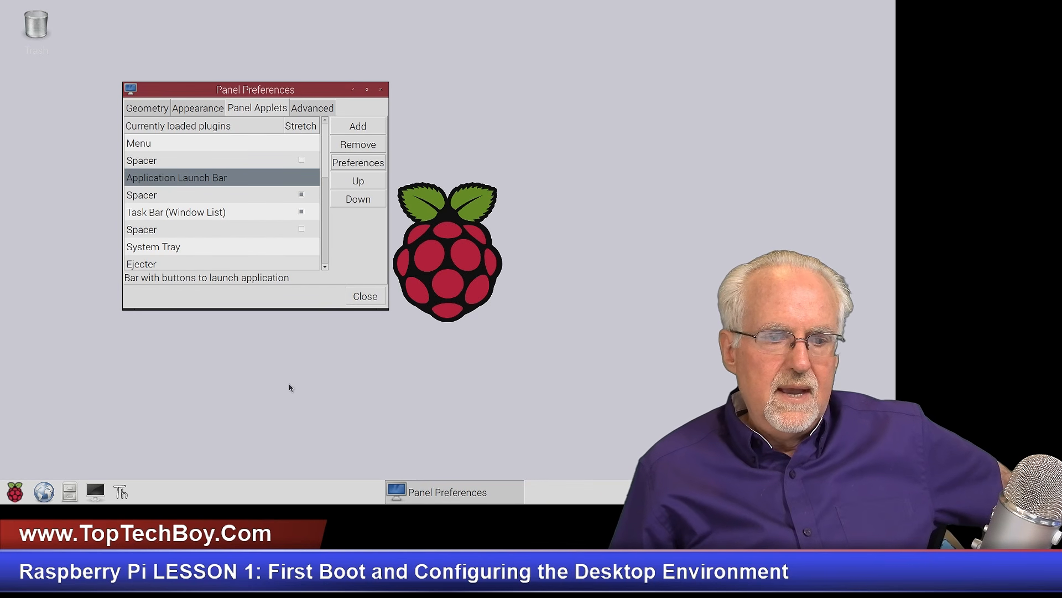
- Try the Thonny and terminal launchers on the panel, closing the Thonny window again
click(122, 492)
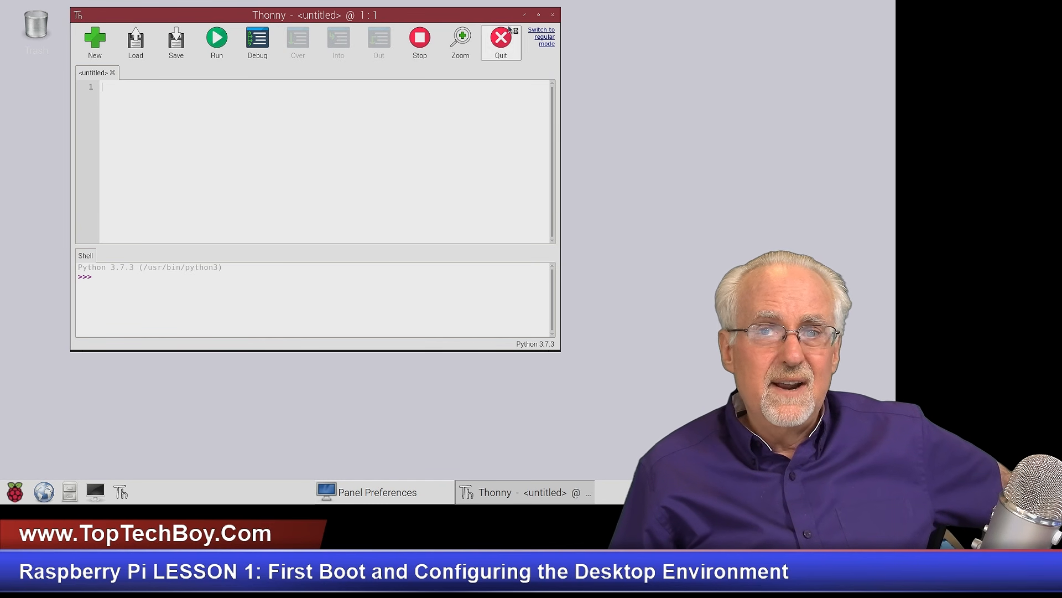
click(555, 16)
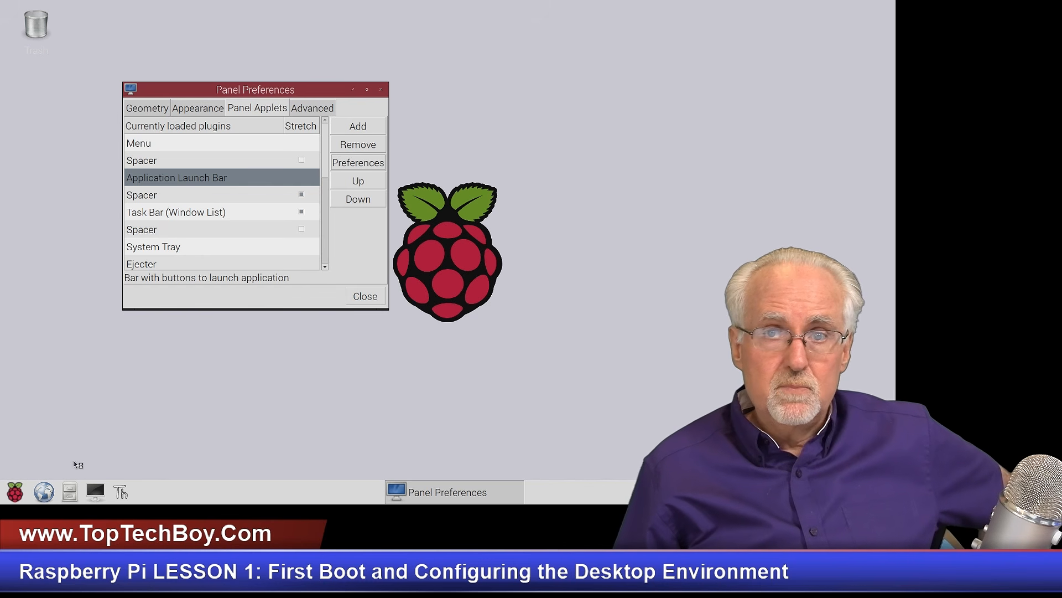
click(100, 496)
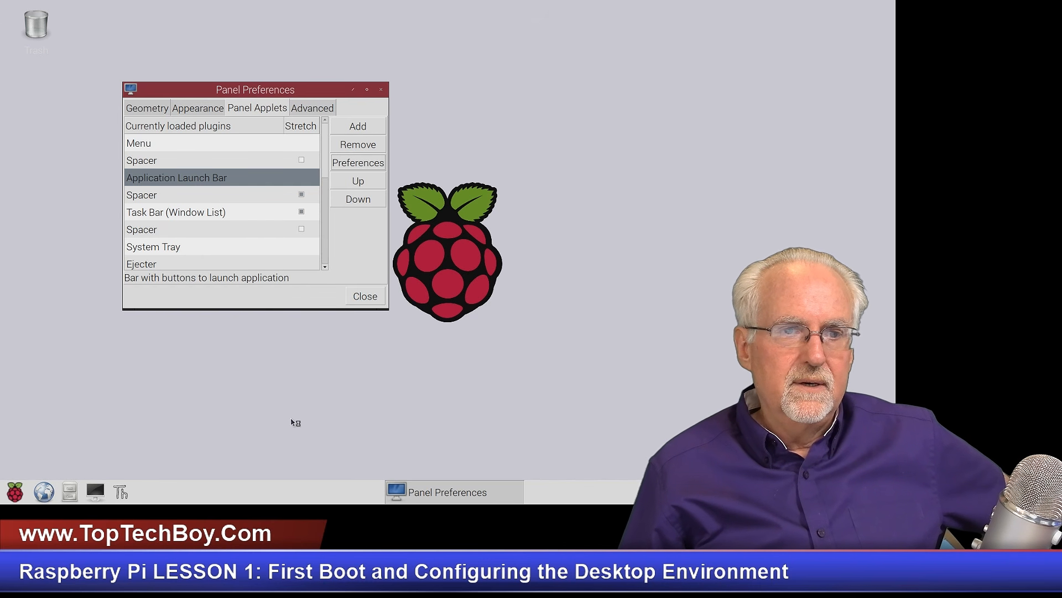
- Review the panel's Advanced and Geometry settings without changing them, and return to the list of panel applets
click(205, 110)
click(262, 110)
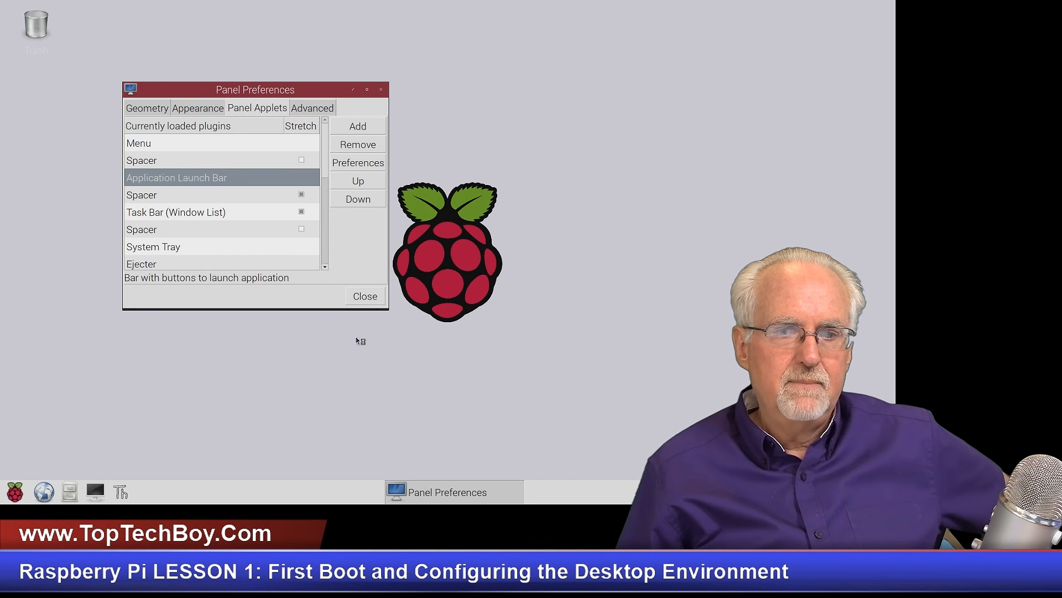
drag(286, 93, 275, 72)
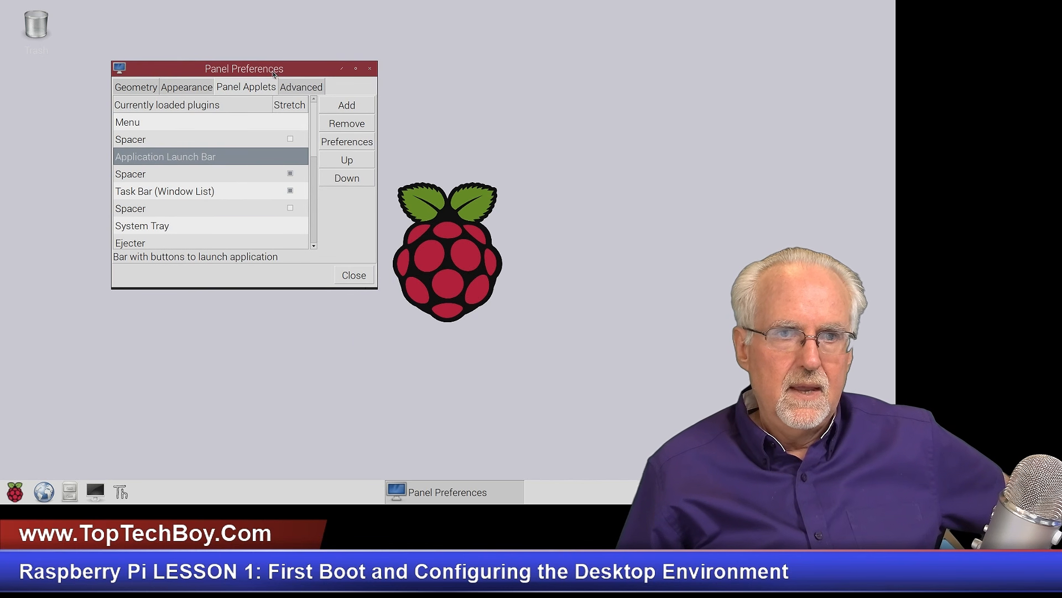
click(305, 88)
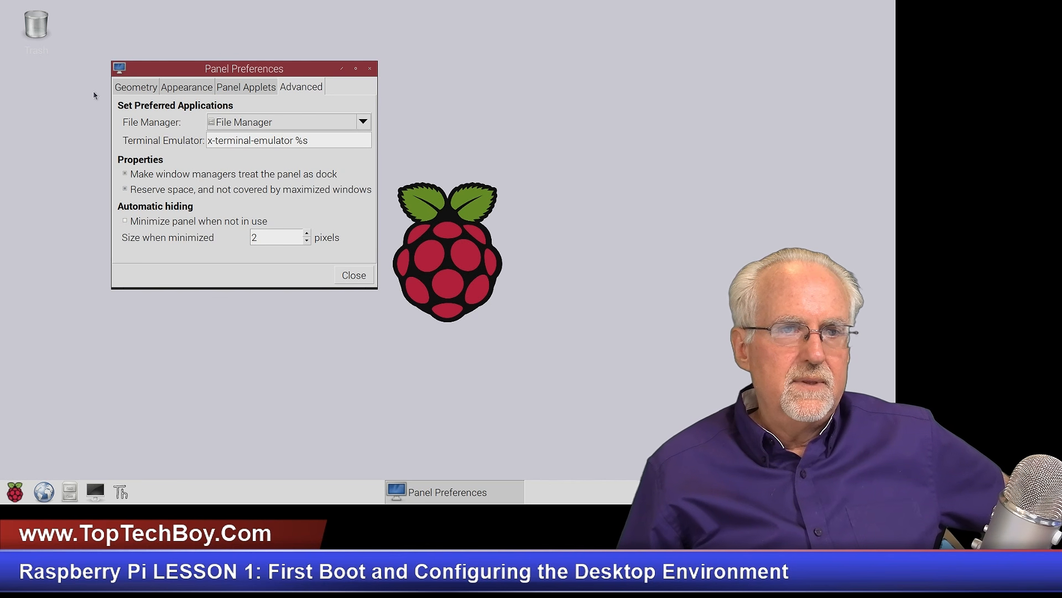
click(135, 89)
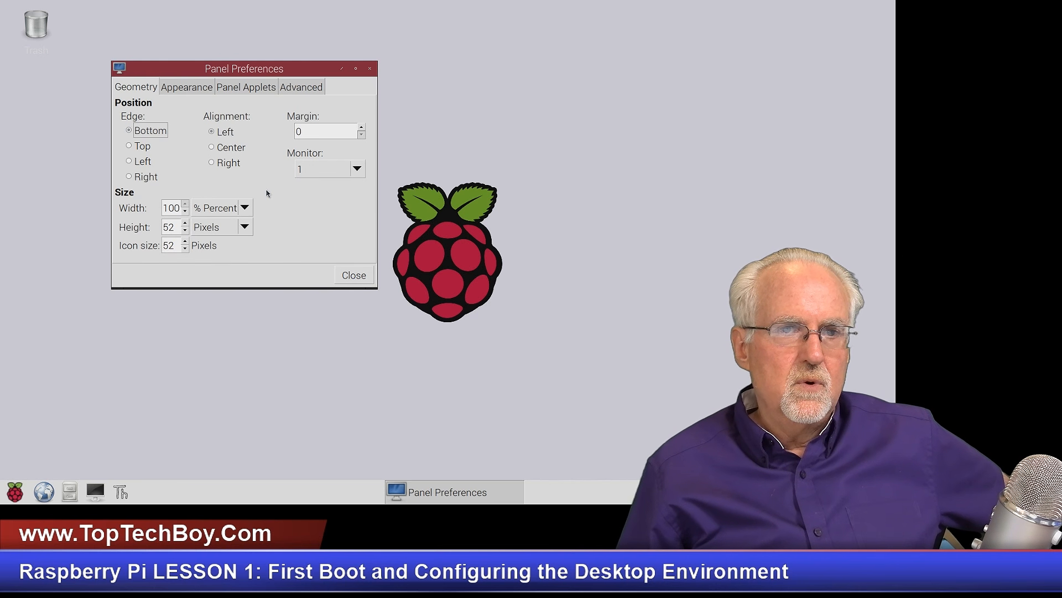
click(247, 89)
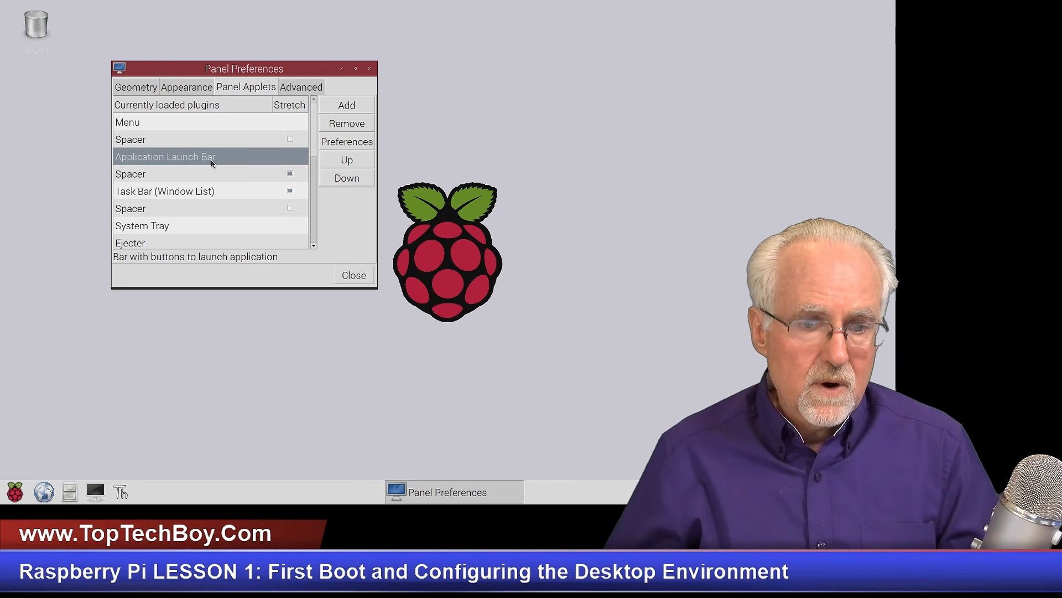
- Try turning off stretch for the spacer between the Application Launch Bar and Task Bar, and restore it
click(169, 178)
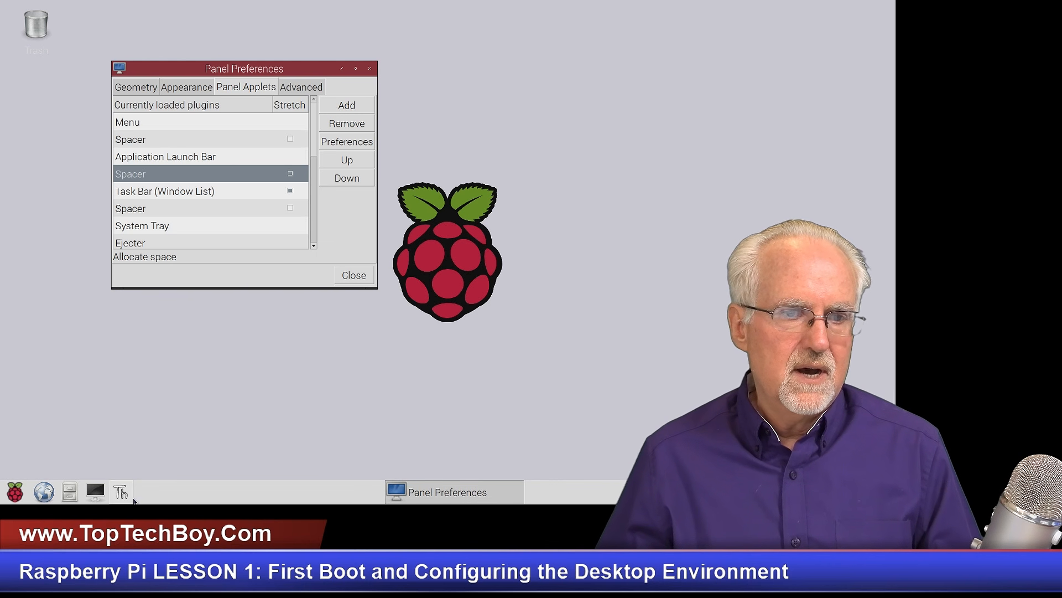
click(293, 175)
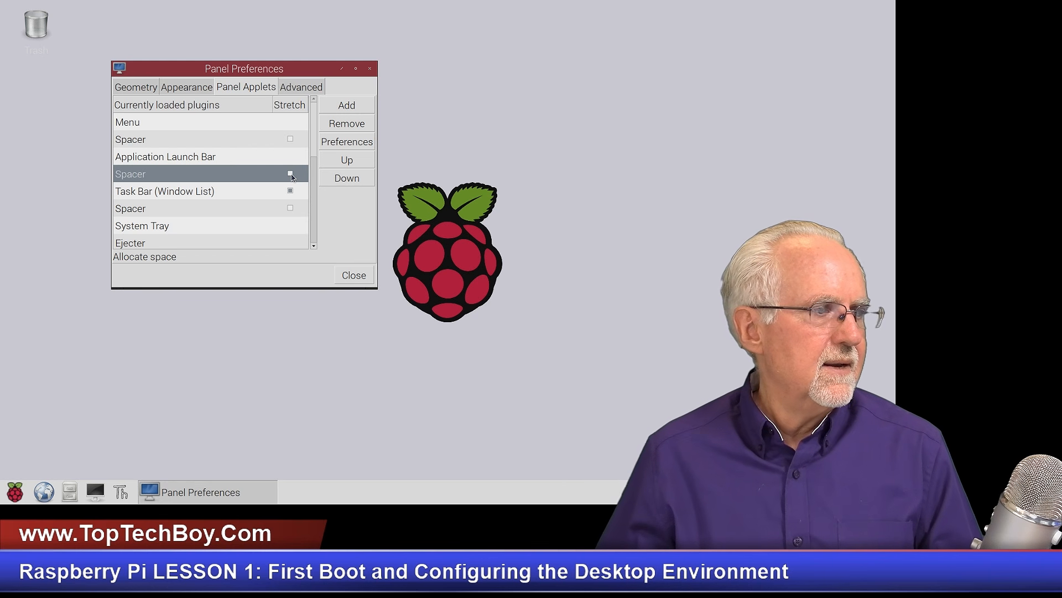
click(290, 174)
click(290, 174)
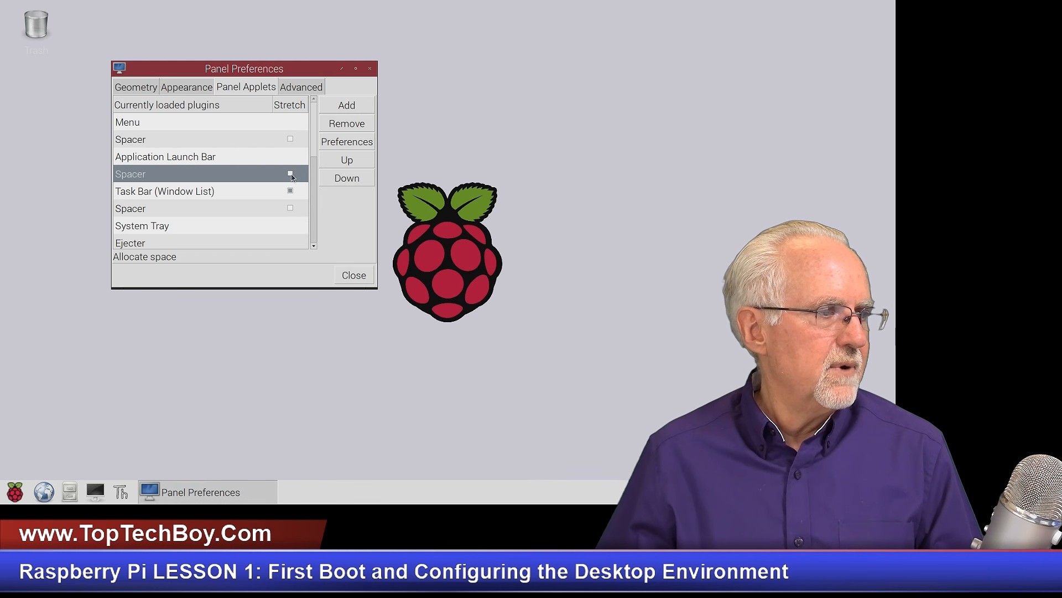
click(291, 175)
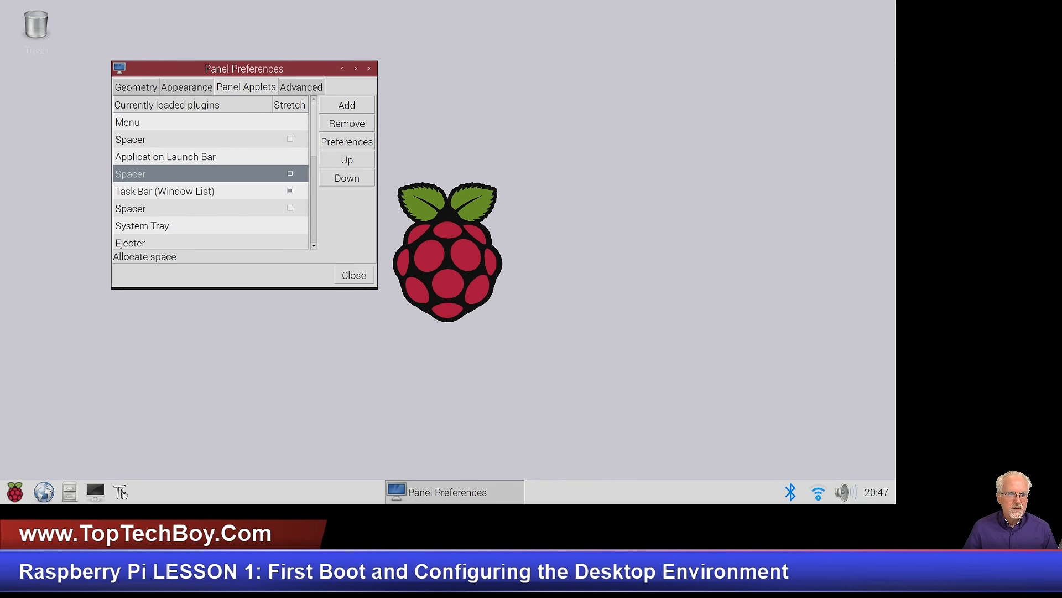
- Compare the panel layout with the Task Bar's stretch on and off, with and without stretching the spacer after it
click(290, 191)
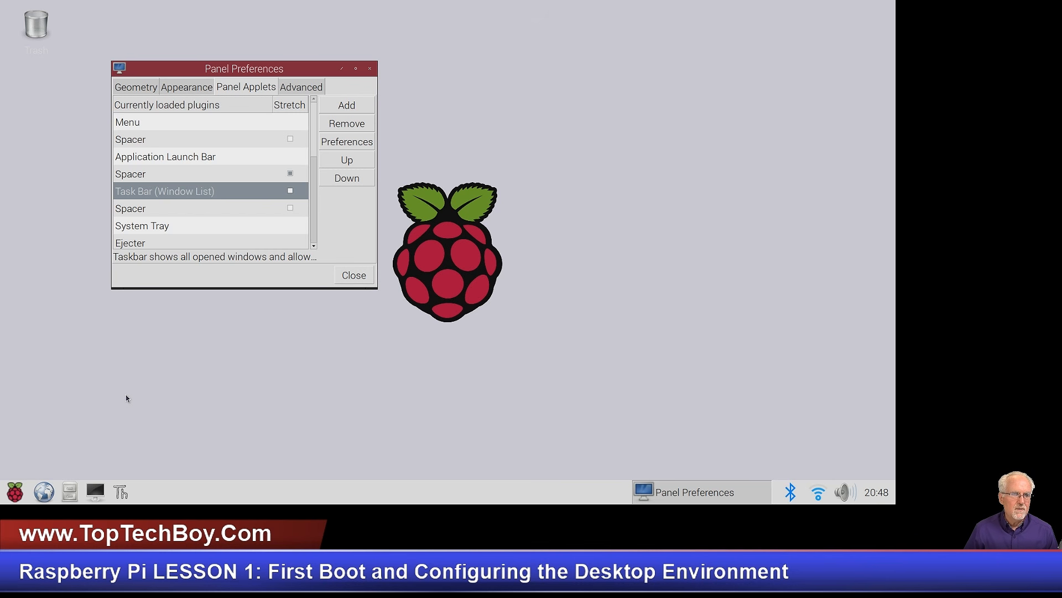
click(290, 191)
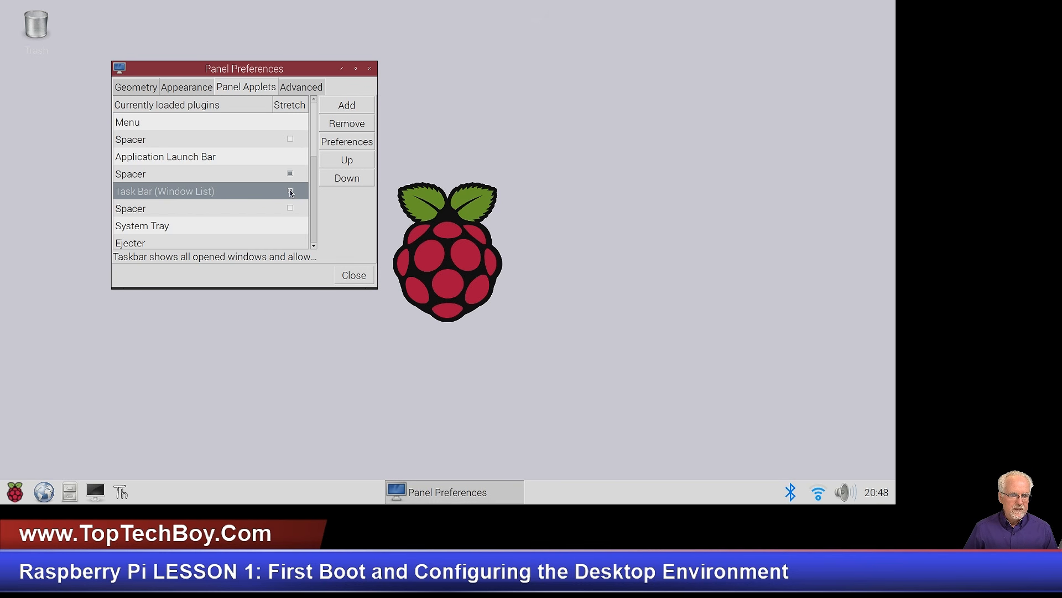
click(290, 191)
click(291, 208)
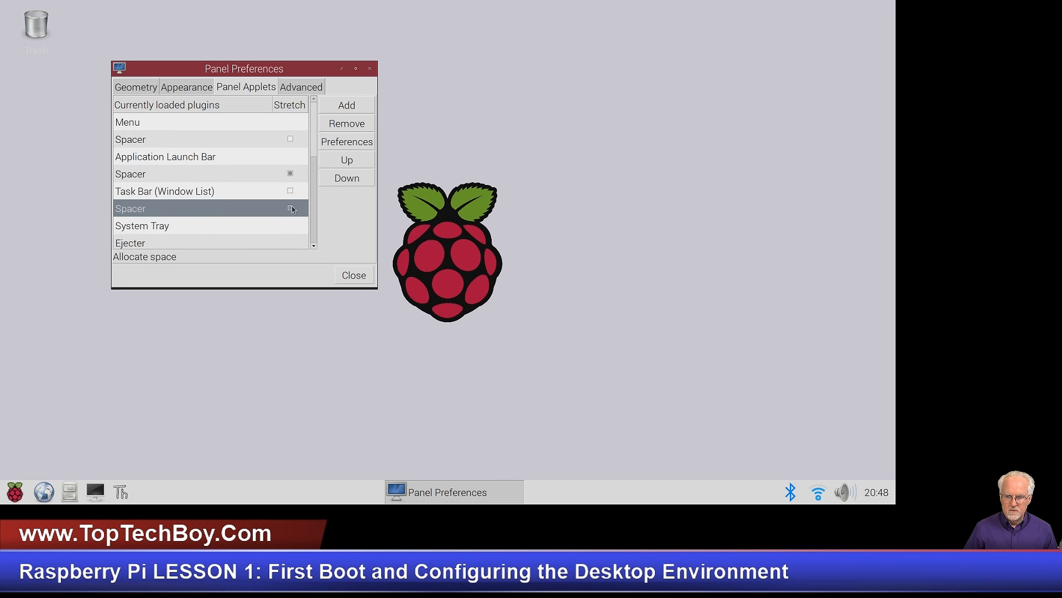
click(291, 208)
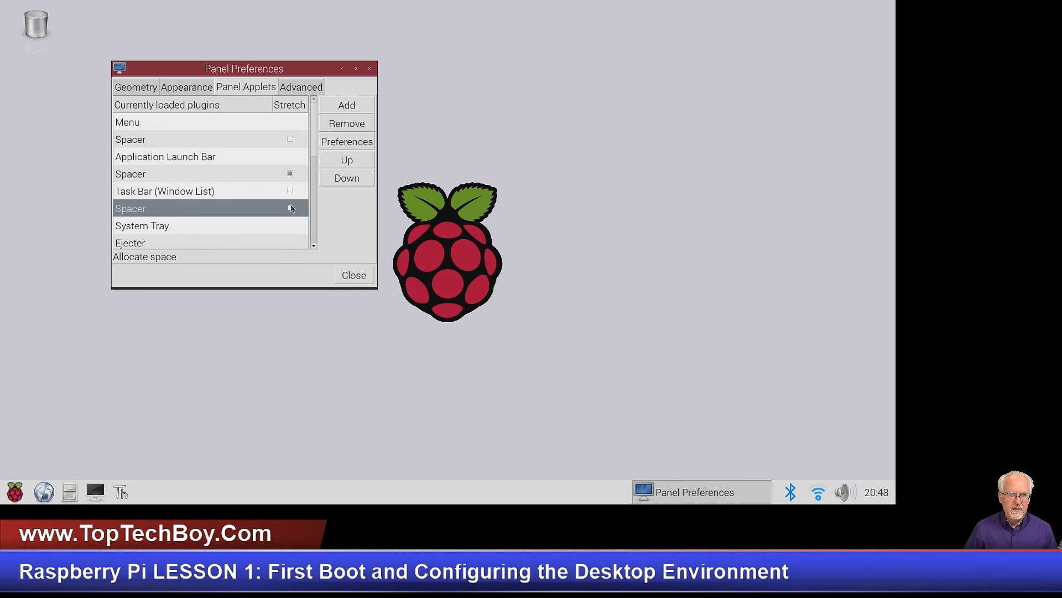
click(290, 208)
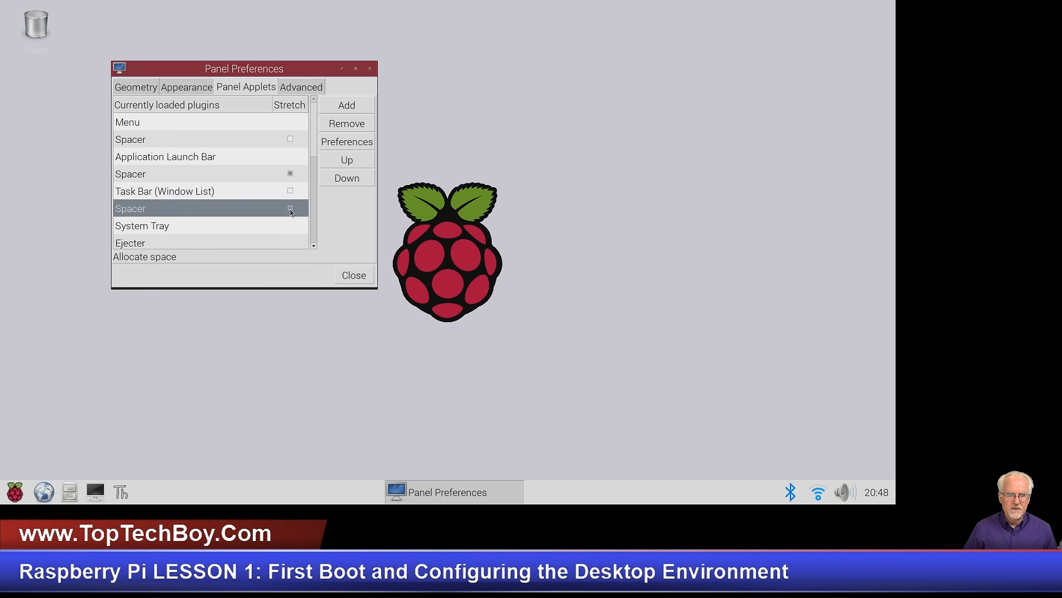
click(290, 208)
click(290, 190)
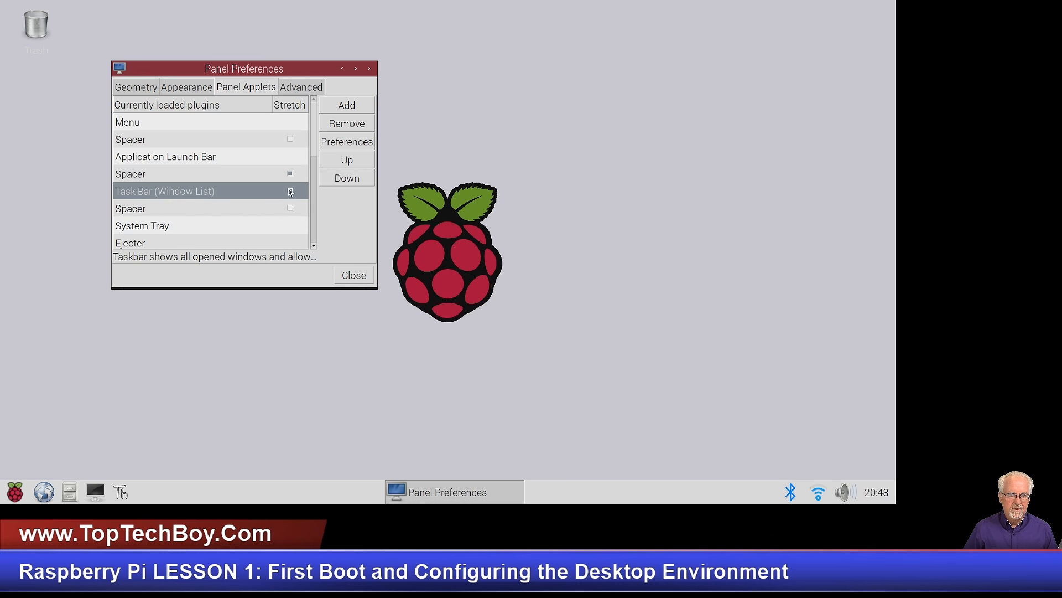
click(290, 191)
click(290, 190)
- Enable stretch for the spacer after the Task Bar, turn off the Task Bar's stretch, and select the System Tray applet
click(288, 208)
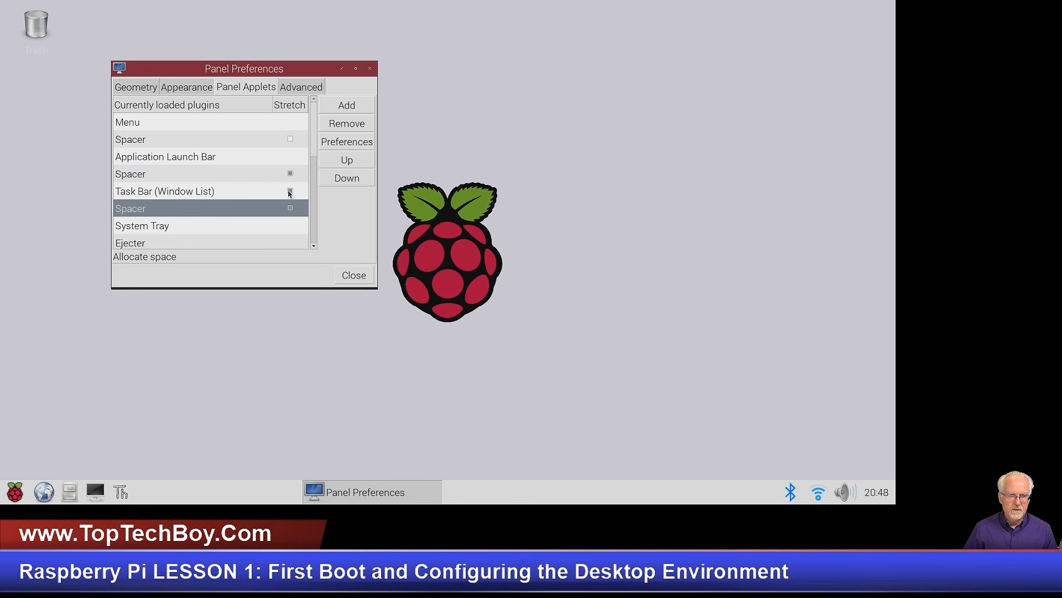
click(290, 191)
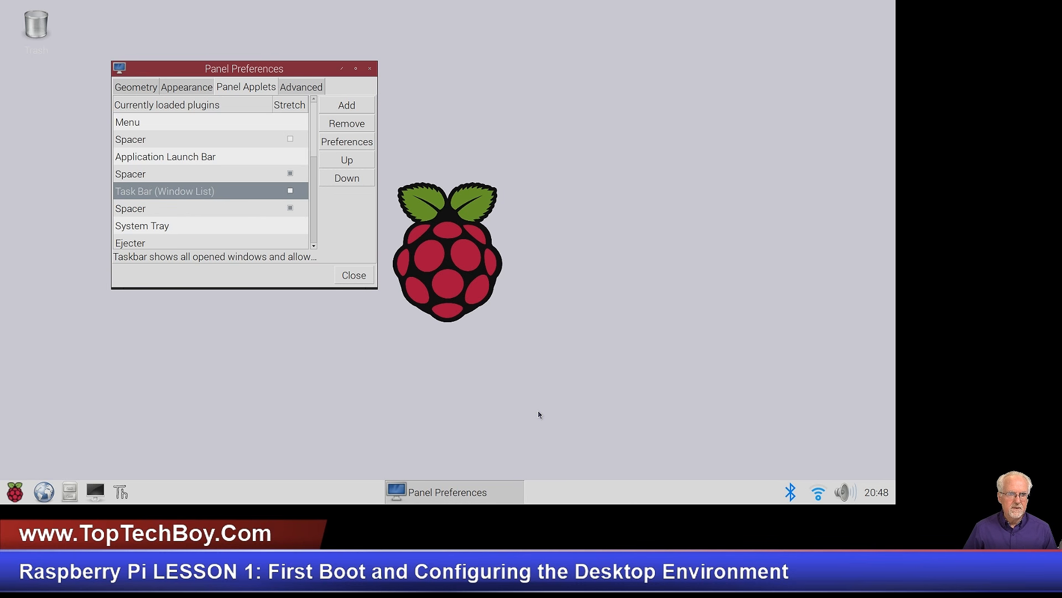
click(177, 228)
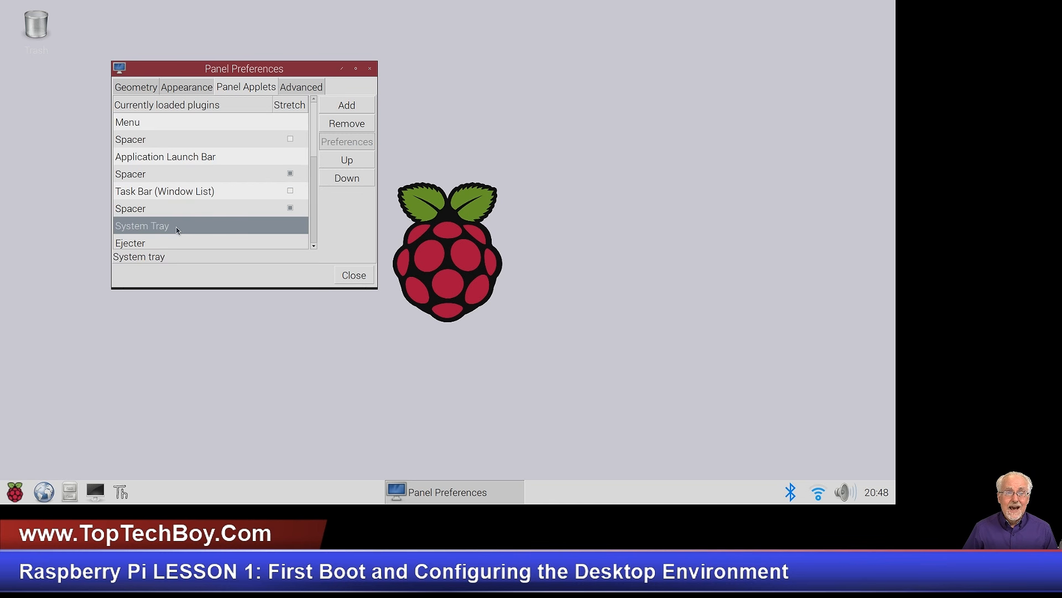
- Examine the Ejecter, Bluetooth and Wireless & Wired Network entries in the panel applets list against the icons on the panel
scroll(191, 224, down, 2)
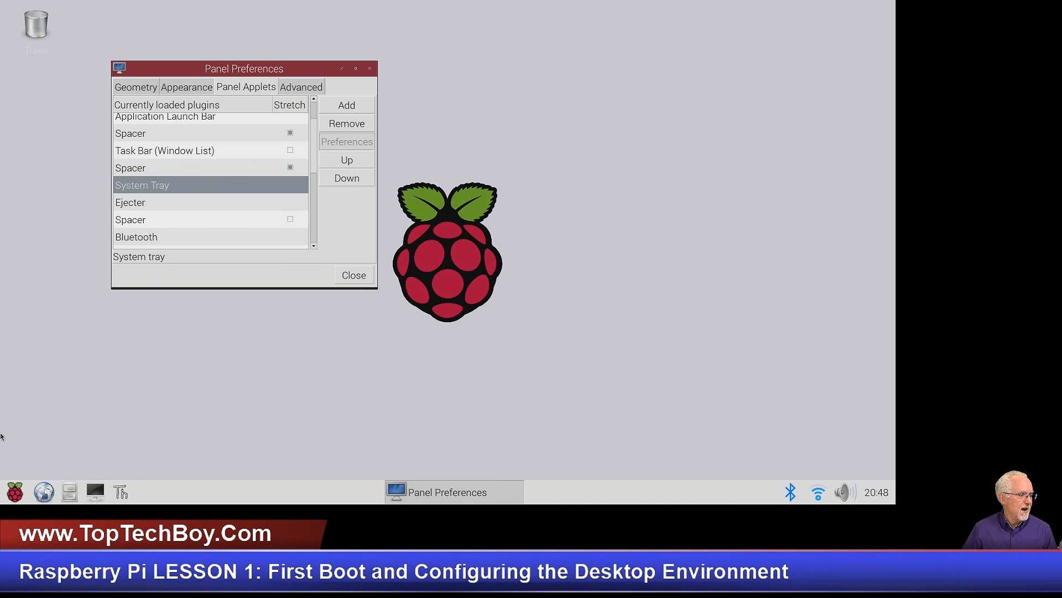
click(194, 207)
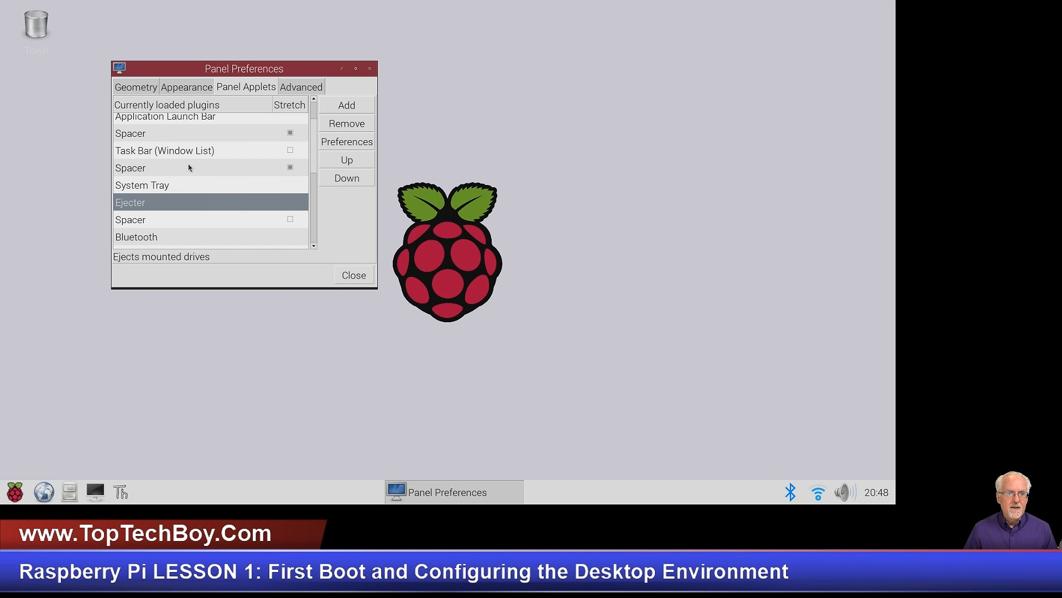
scroll(183, 235, down, 2)
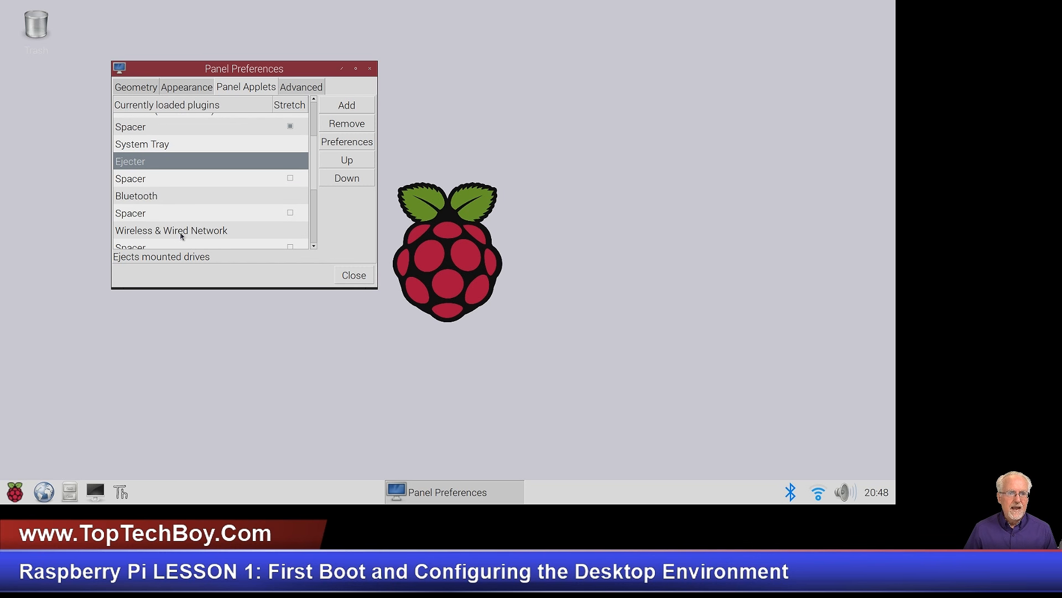
click(163, 194)
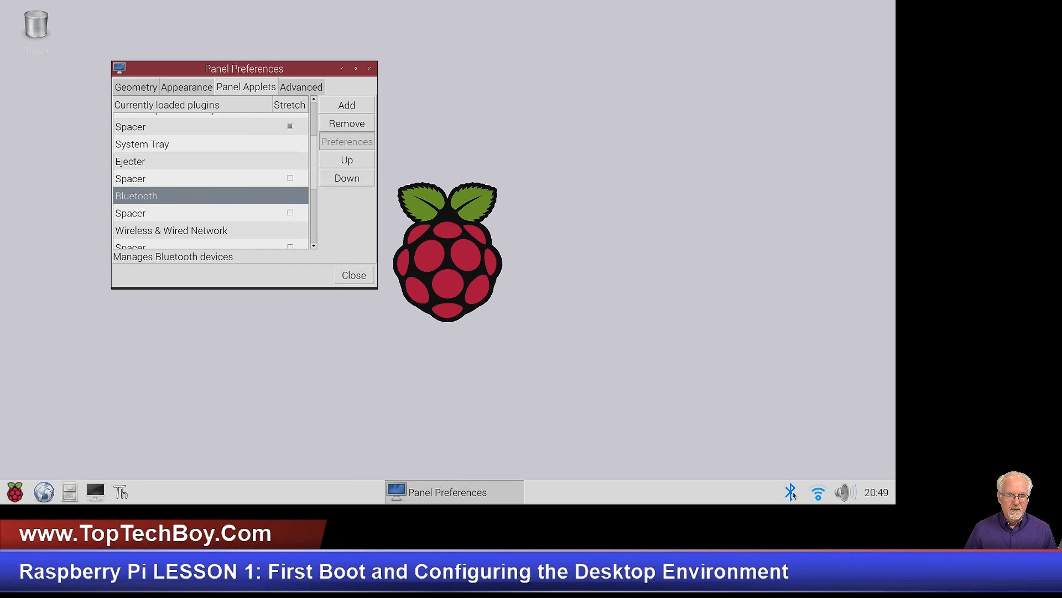
scroll(166, 221, down, 2)
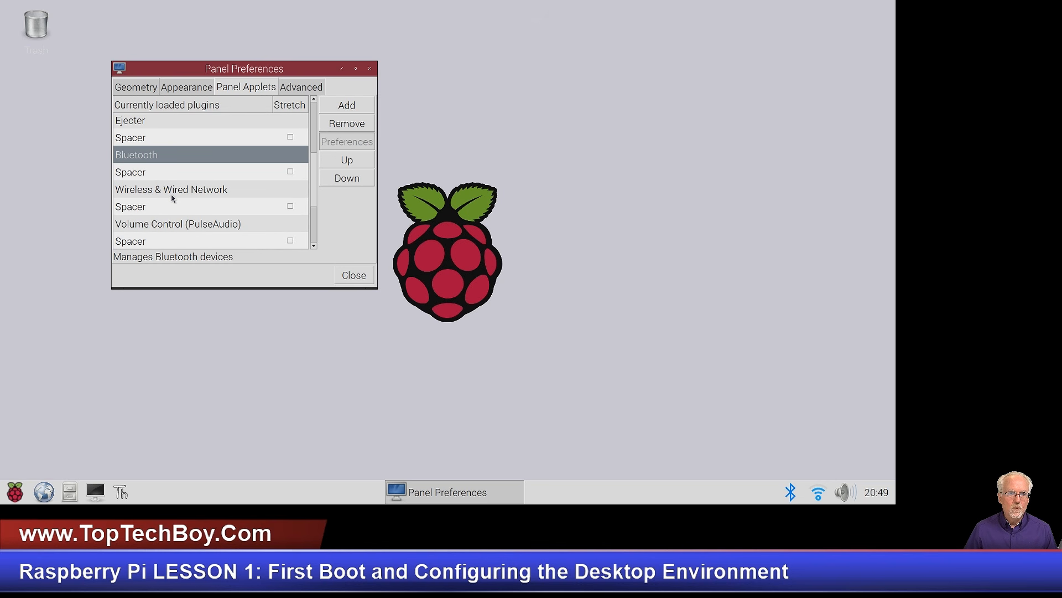
click(178, 190)
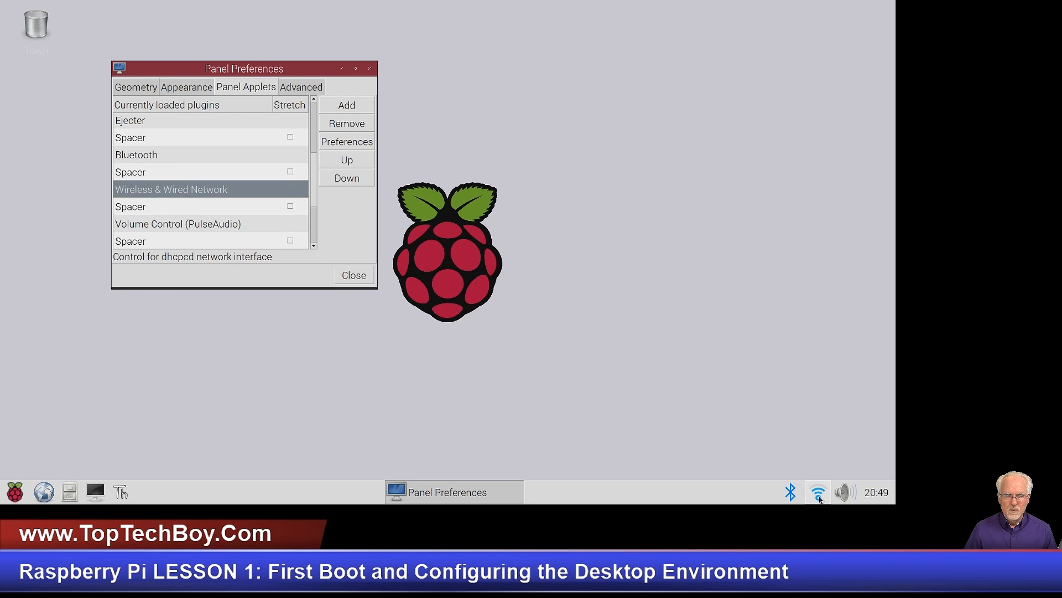
scroll(230, 220, down, 1)
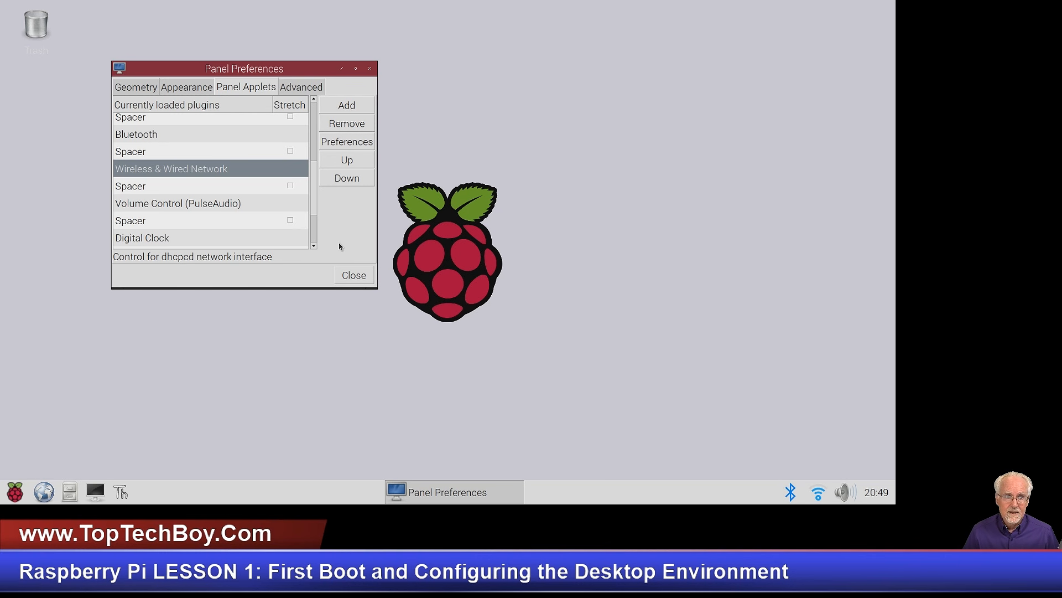
scroll(195, 190, up, 5)
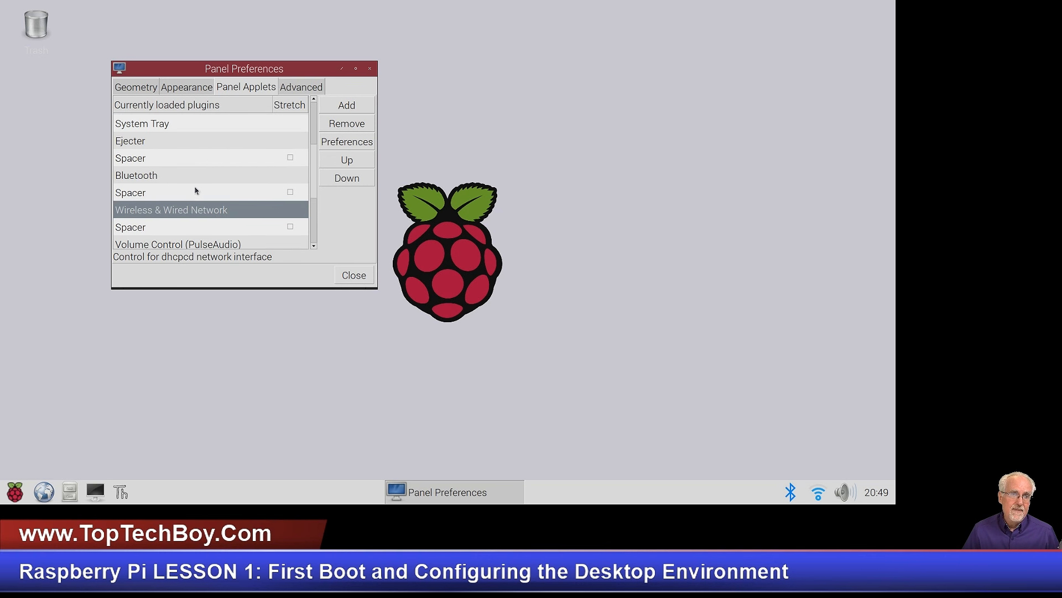
- Open and dismiss the application menu, review the order of the panel applets, and close the Panel Preferences
click(23, 490)
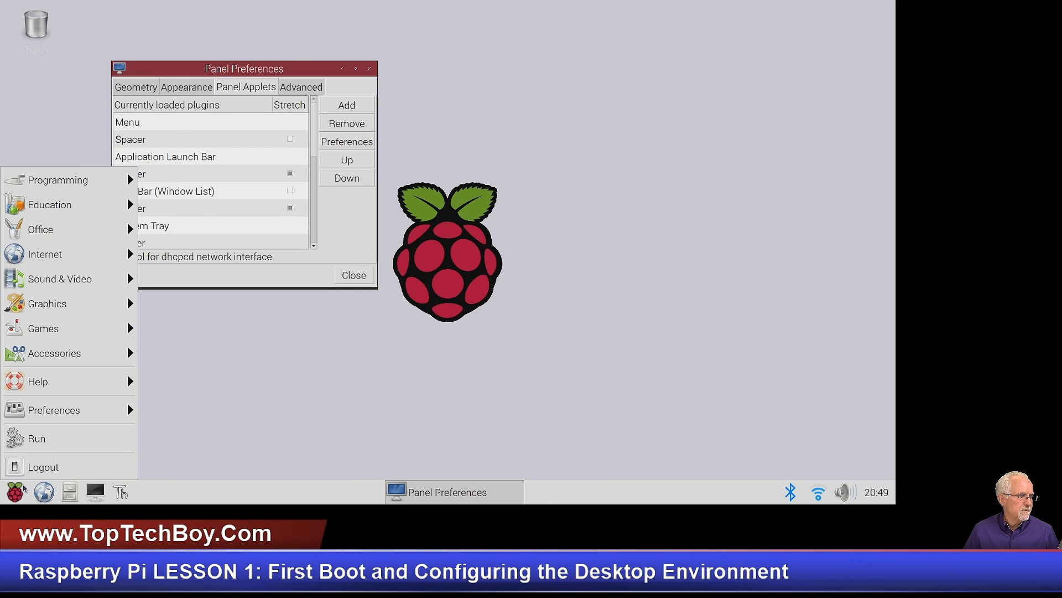
click(25, 489)
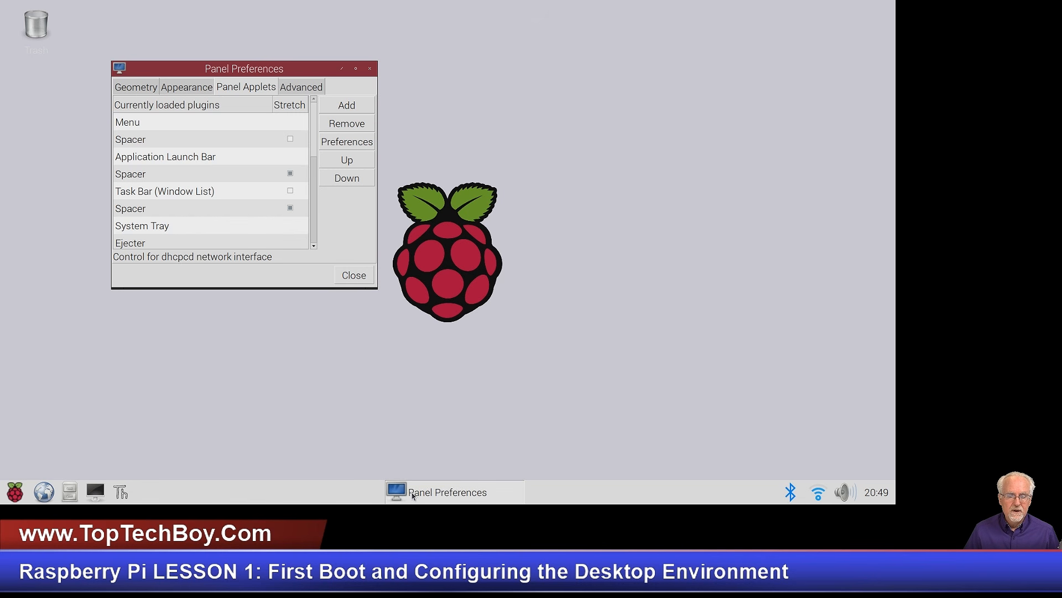
scroll(239, 155, down, 3)
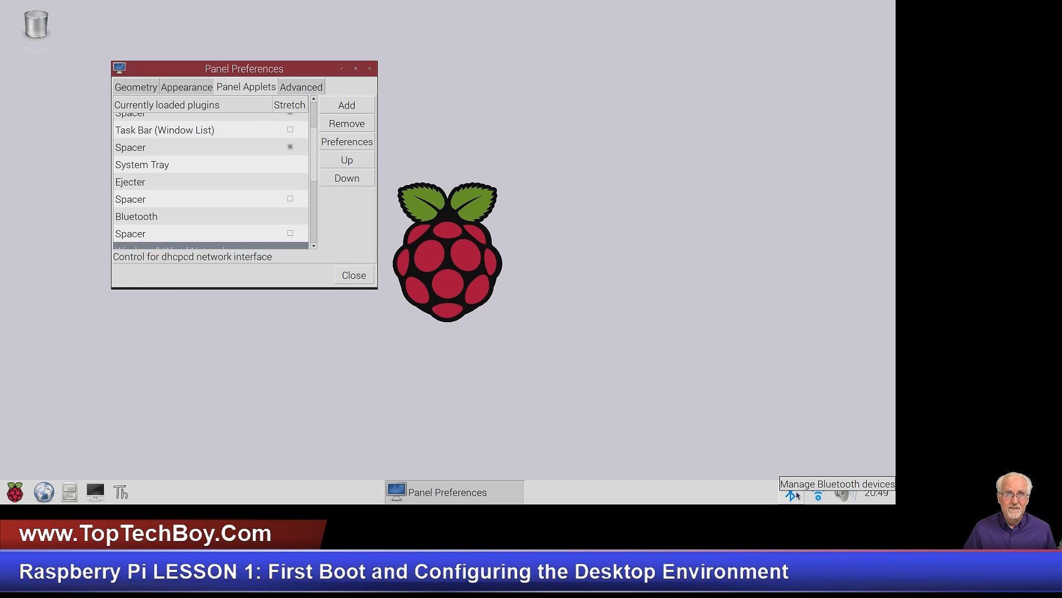
click(366, 279)
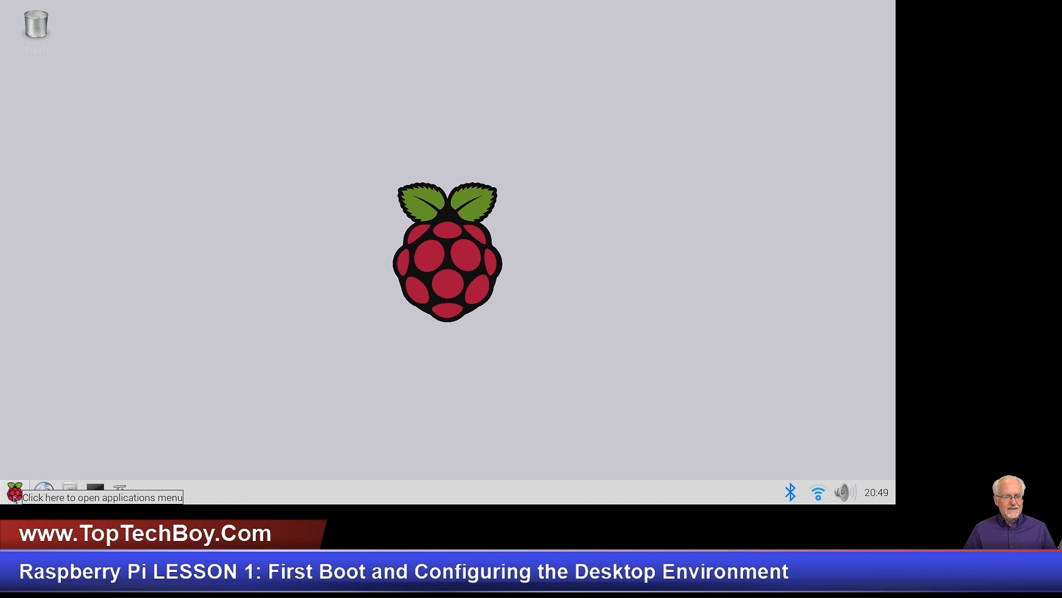
- Reopen the panel settings, remove the Menu applet from the panel, and close the settings
right_click(15, 498)
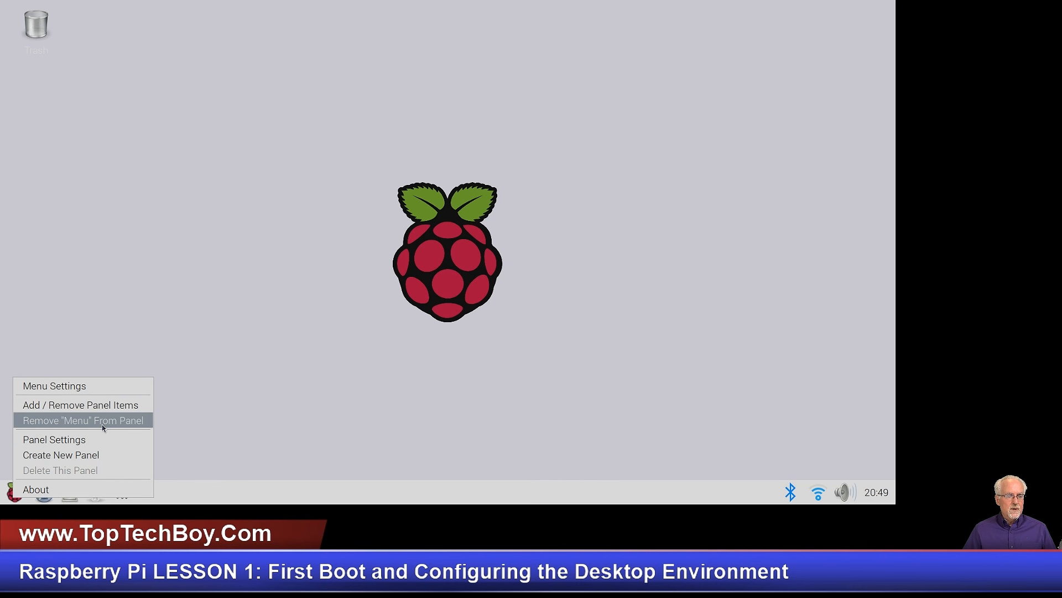
click(95, 439)
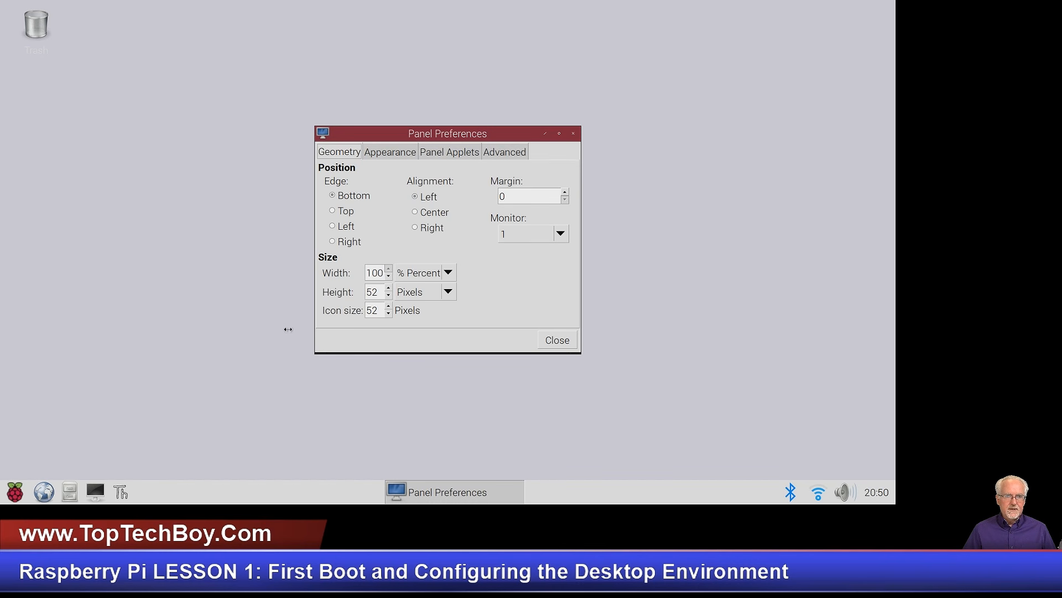
drag(475, 135, 281, 123)
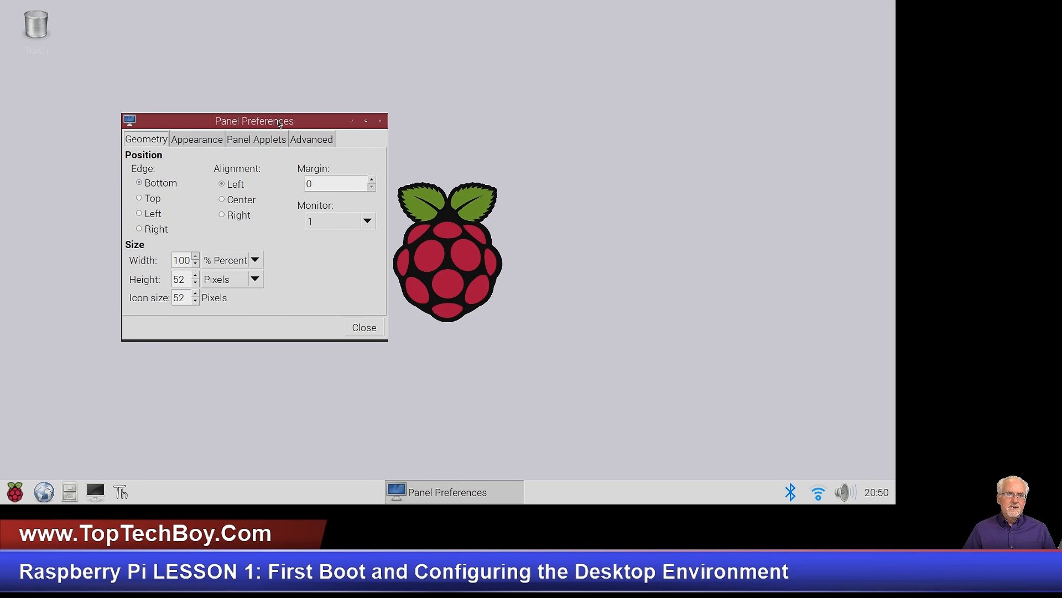
click(202, 143)
click(251, 144)
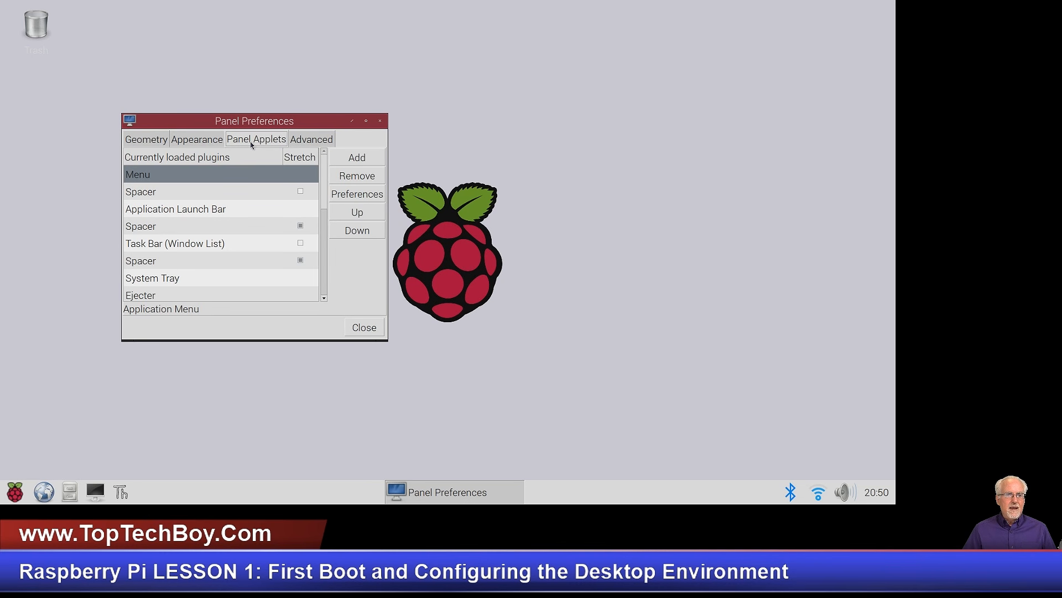
click(203, 175)
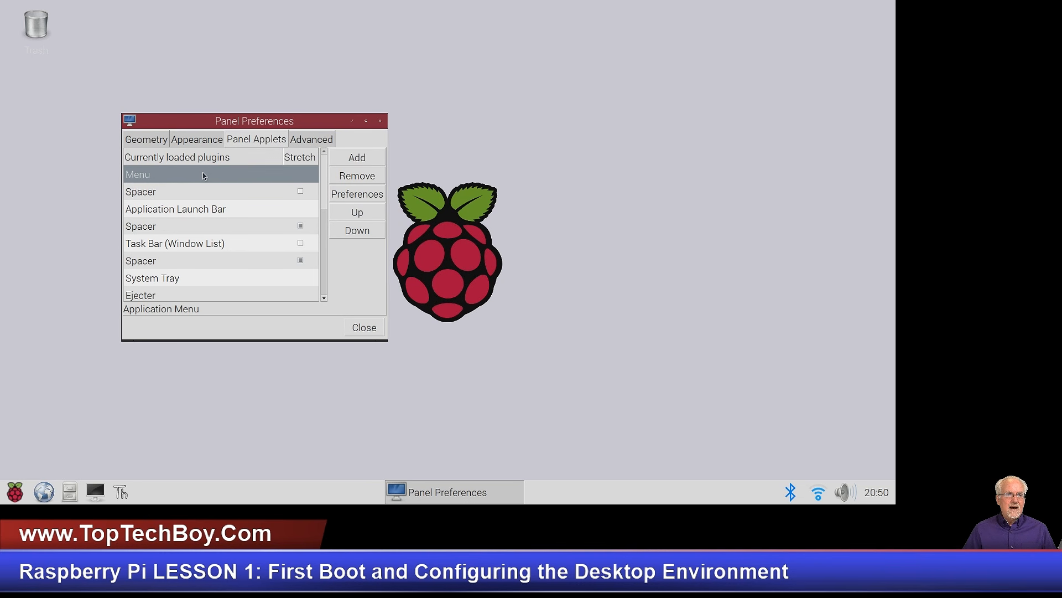
click(360, 176)
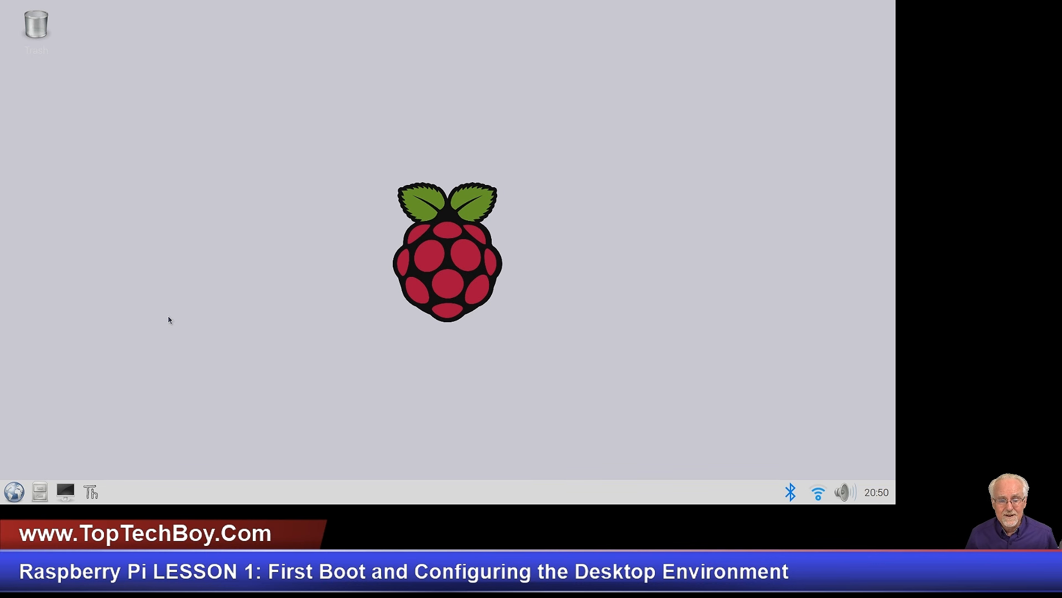
- Open the panel settings again and add the Menu plugin back to the loaded panel applets
right_click(266, 495)
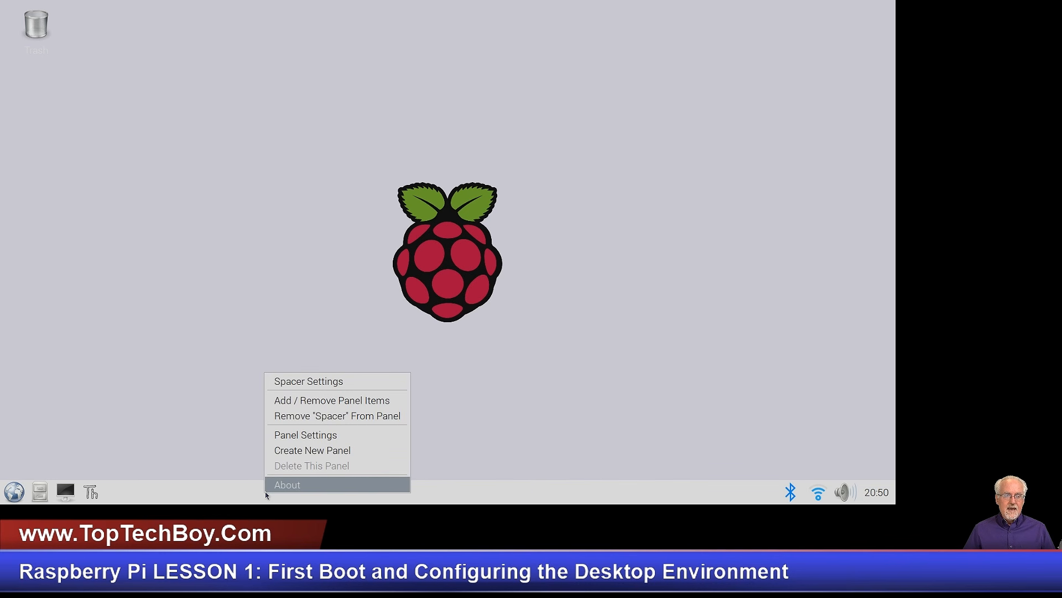
click(302, 435)
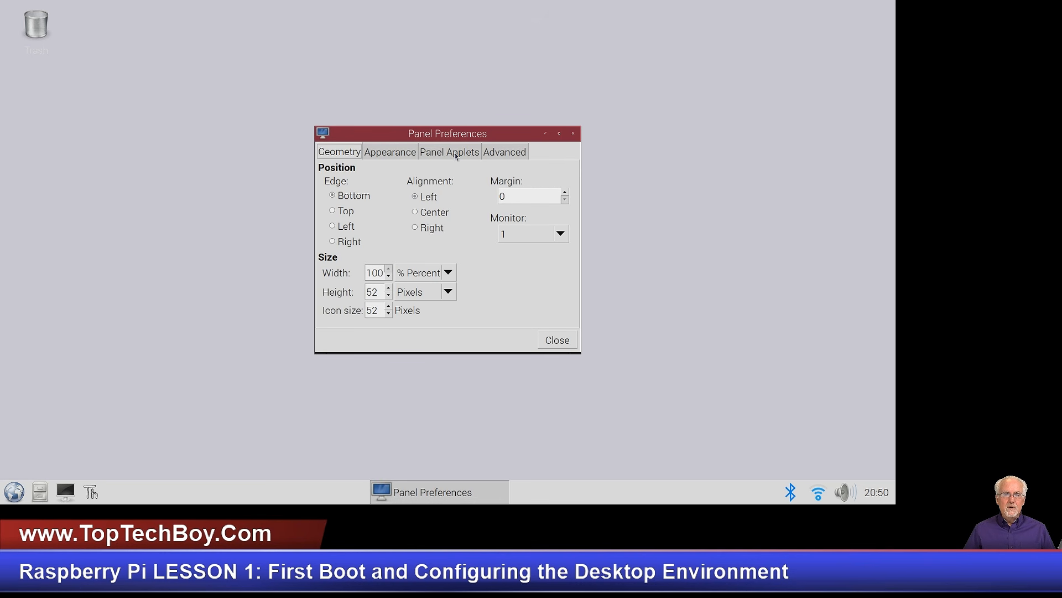
click(457, 153)
drag(472, 134, 317, 69)
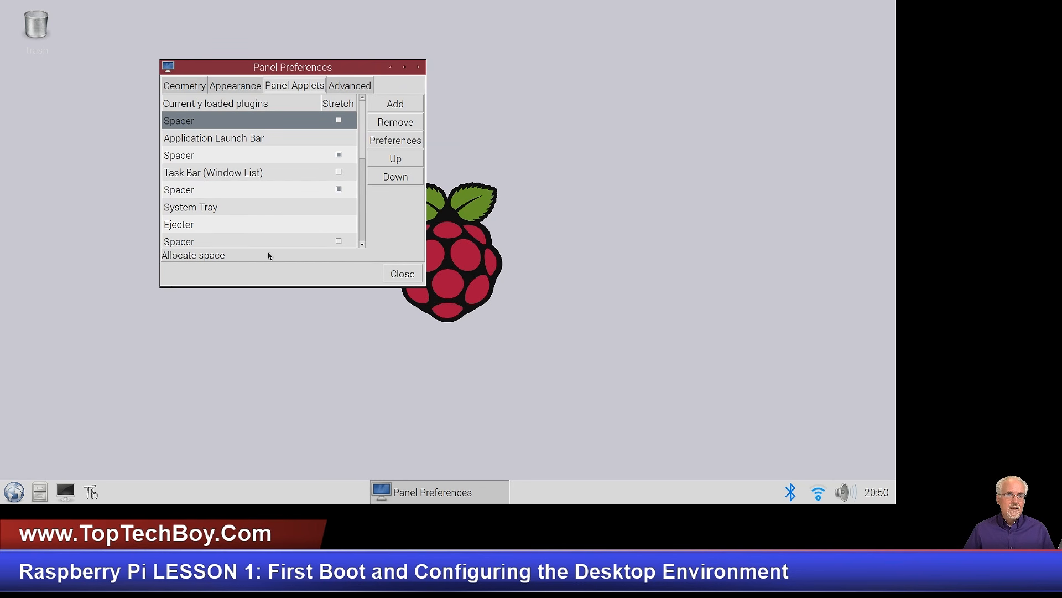
click(402, 105)
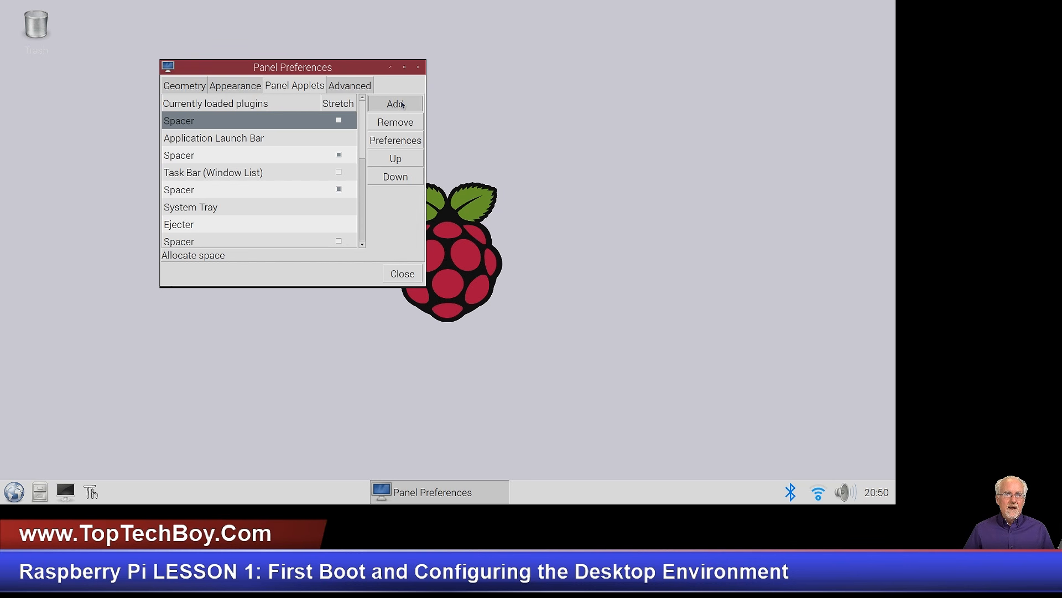
scroll(302, 225, down, 5)
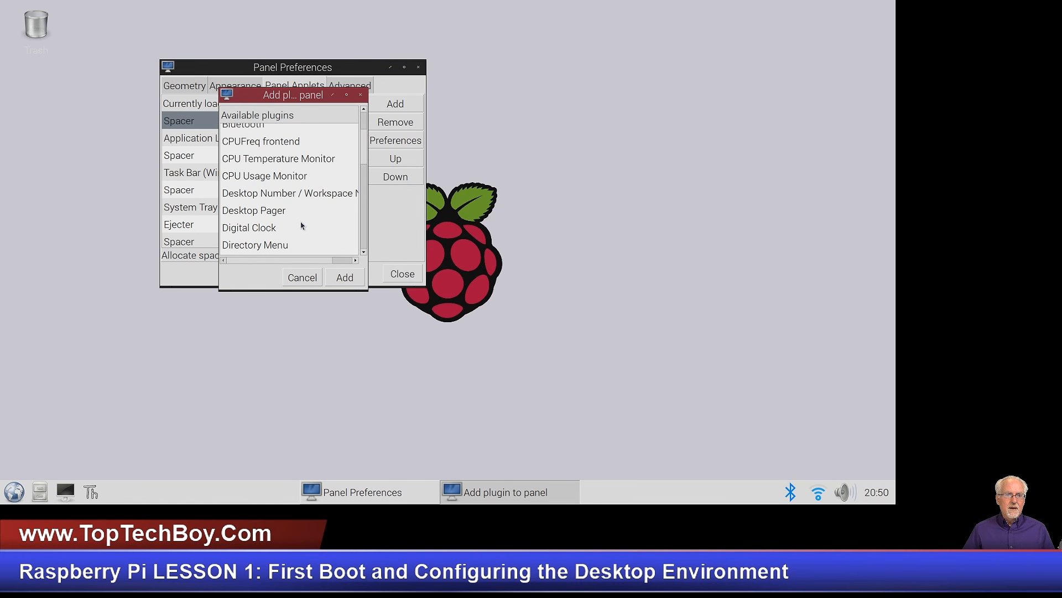
scroll(302, 225, down, 5)
scroll(302, 225, up, 4)
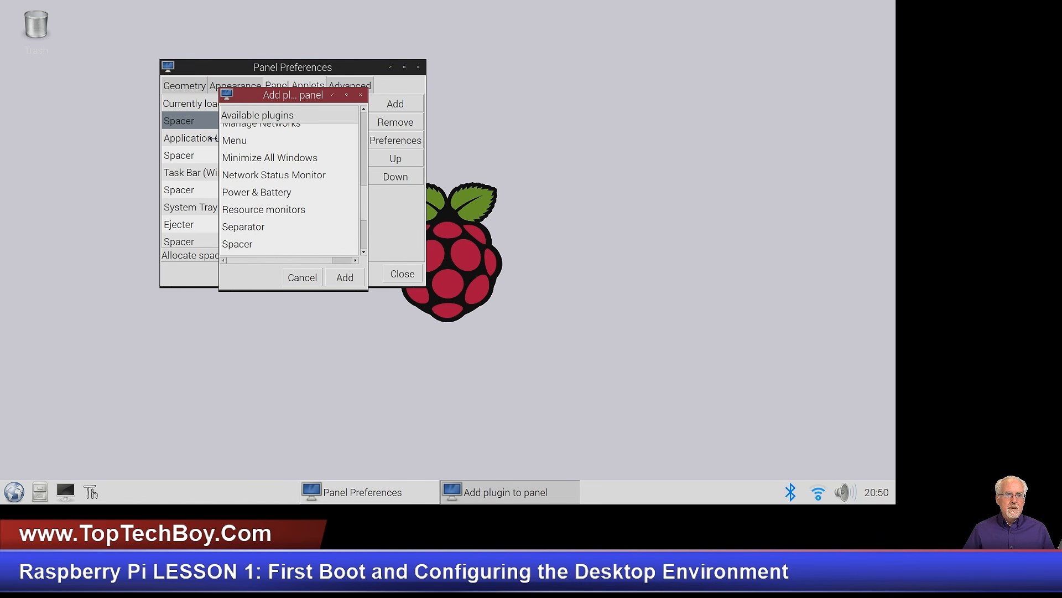
click(251, 141)
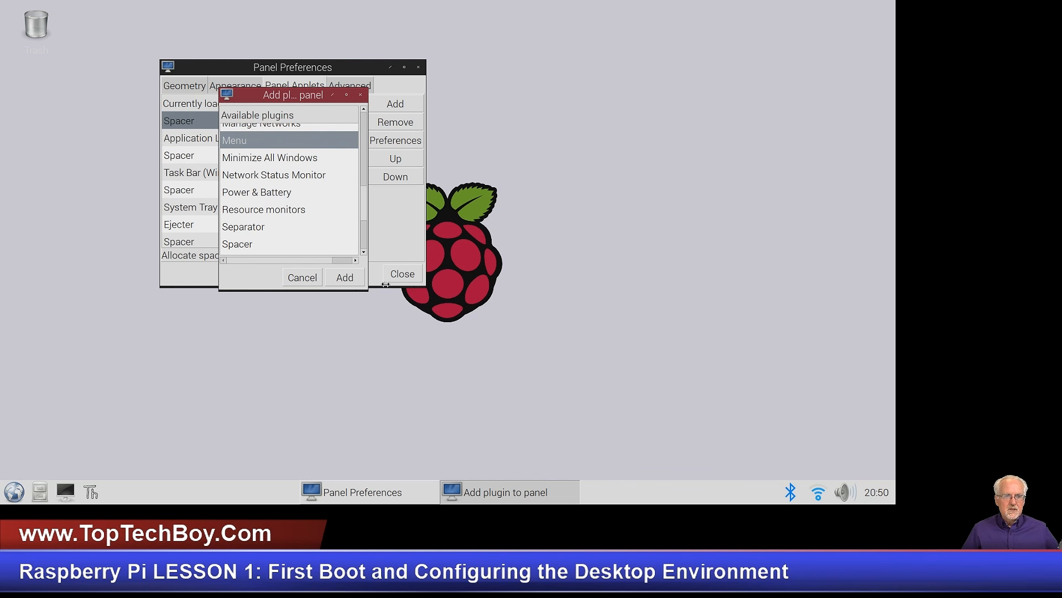
click(357, 276)
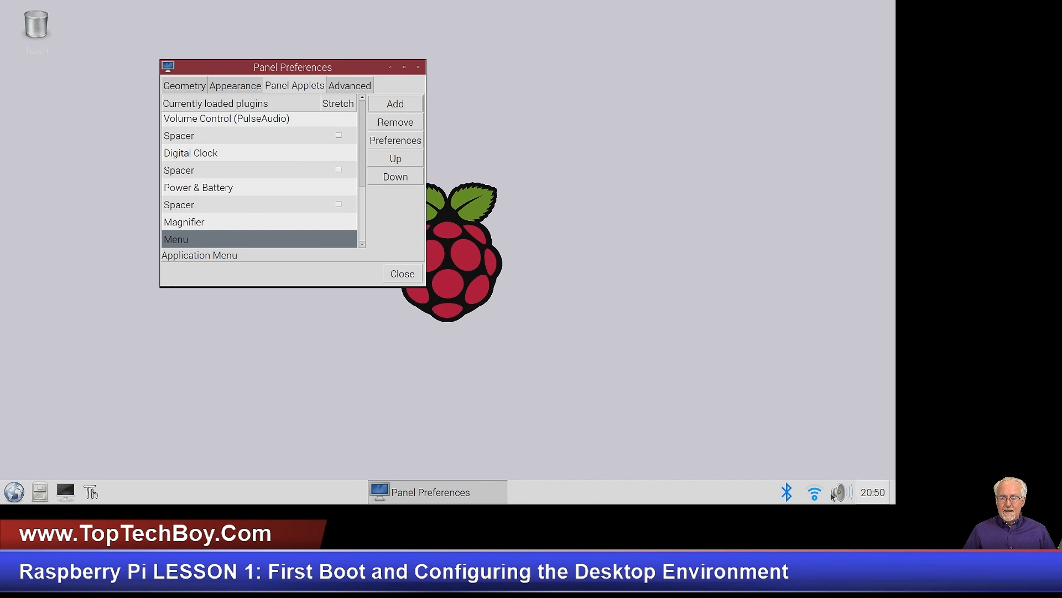
- Move the Menu applet up to the first position in the panel applets list, and close the Panel Preferences
scroll(281, 85, up, 1)
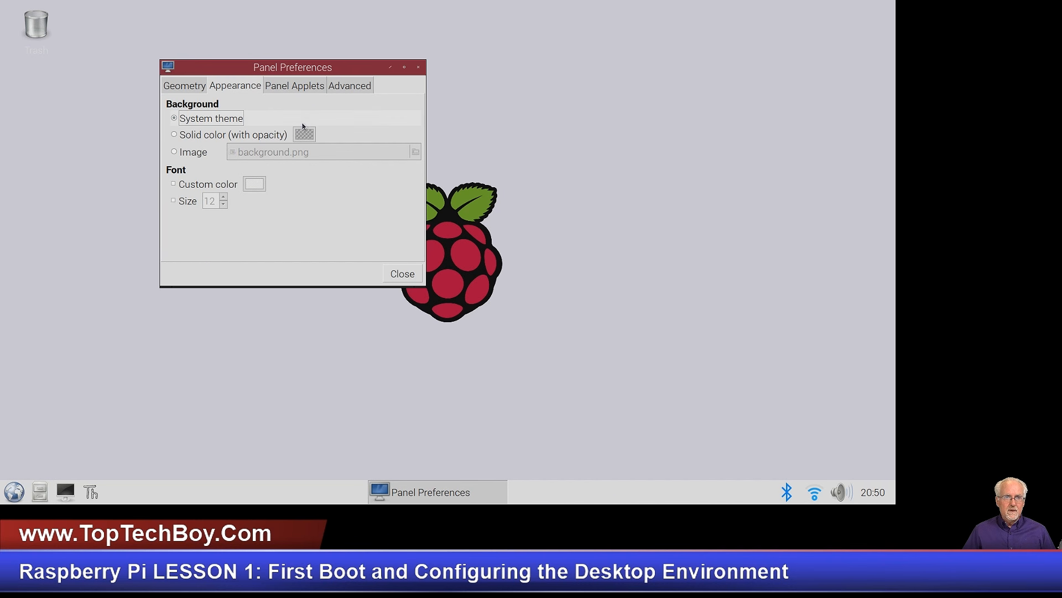
click(284, 86)
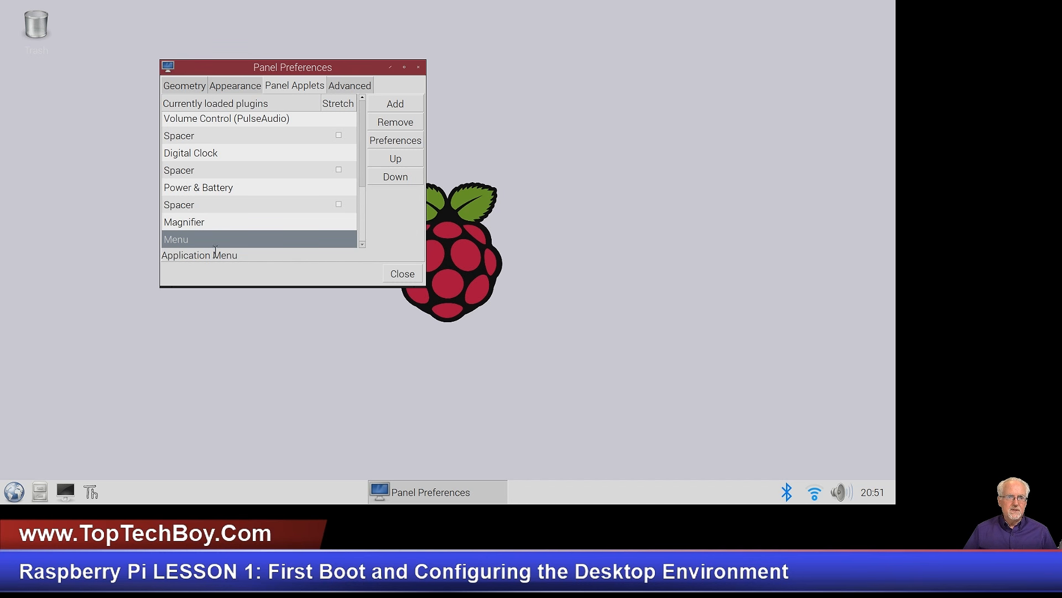
click(402, 162)
click(403, 160)
click(402, 161)
click(402, 160)
click(402, 161)
click(402, 161)
click(402, 161)
click(402, 160)
click(402, 161)
scroll(323, 188, up, 3)
scroll(320, 178, up, 3)
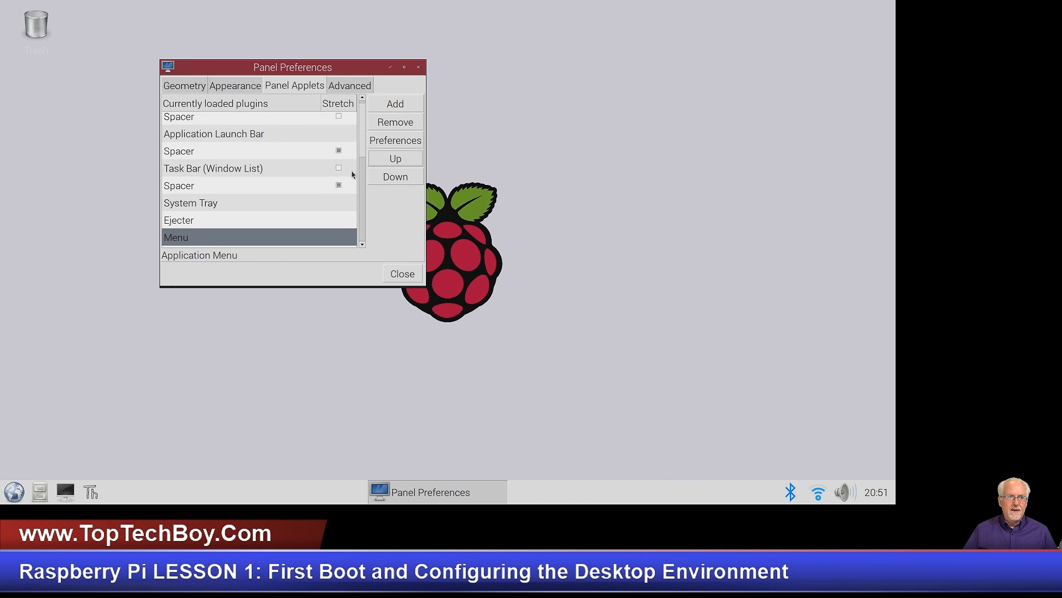
click(387, 161)
click(387, 161)
click(387, 161)
click(387, 161)
click(387, 161)
click(388, 161)
click(387, 161)
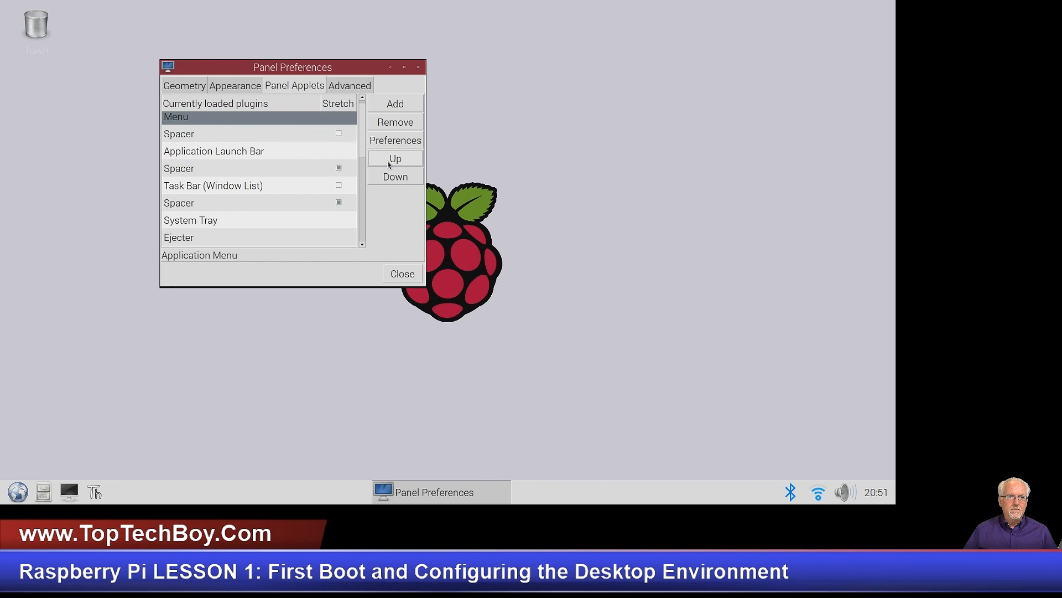
scroll(209, 166, up, 1)
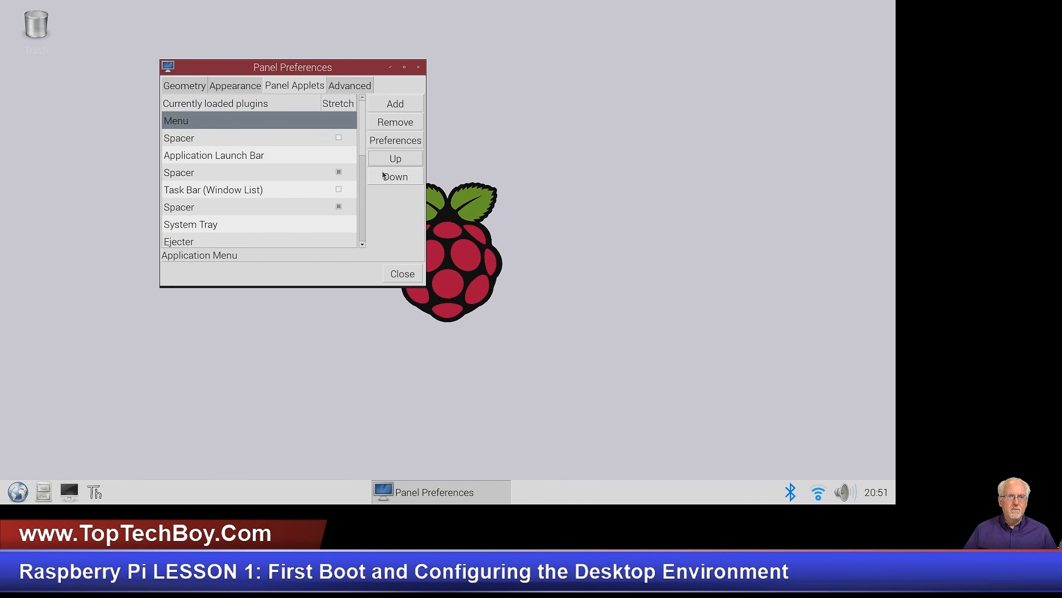
click(396, 161)
click(404, 273)
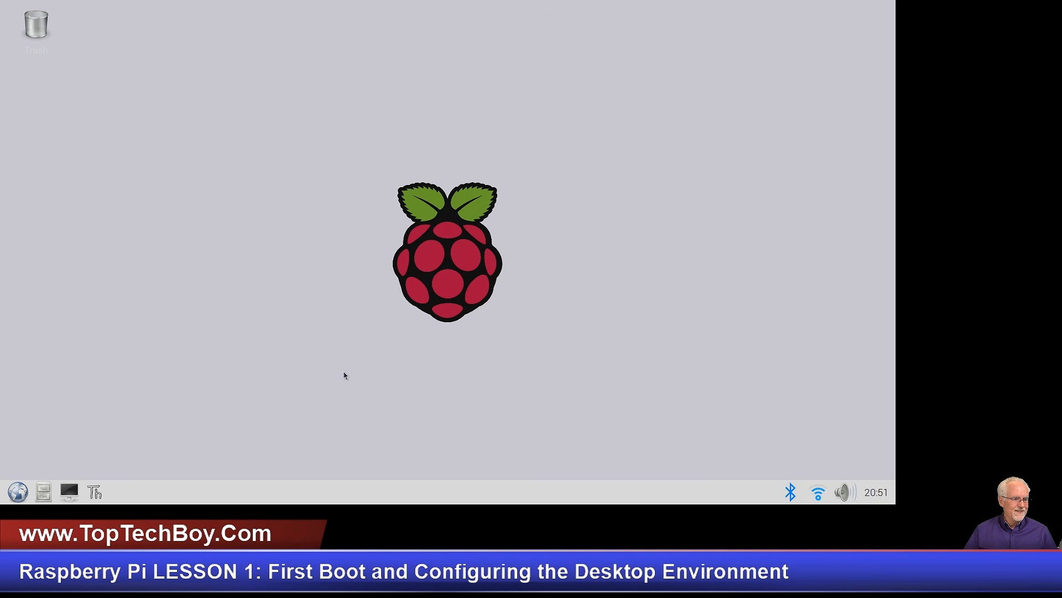
- Test the restored application menu at the start of the panel by opening it, closing it and opening it again
click(1, 486)
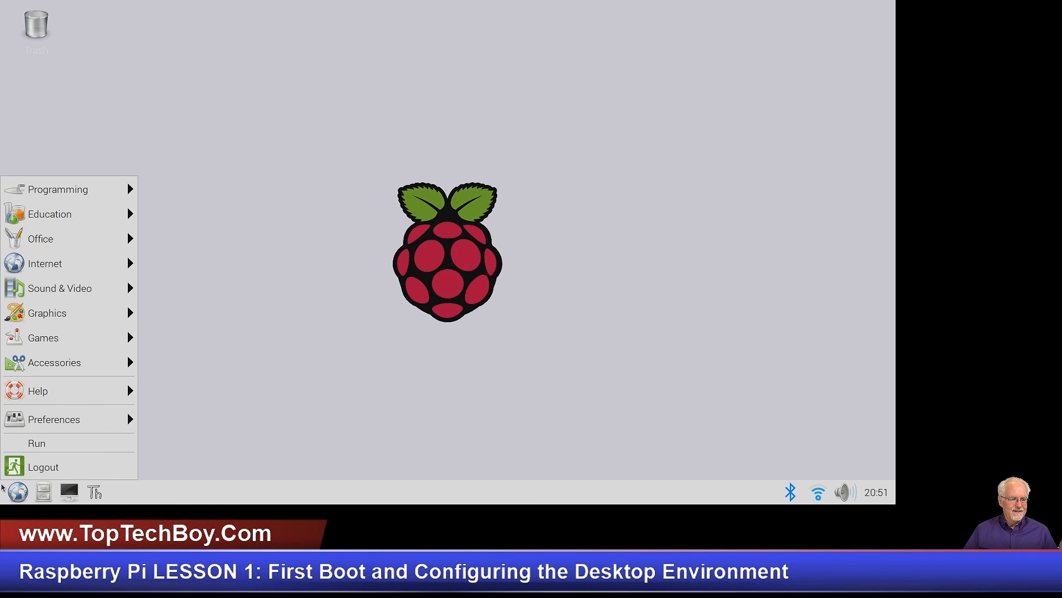
click(2, 486)
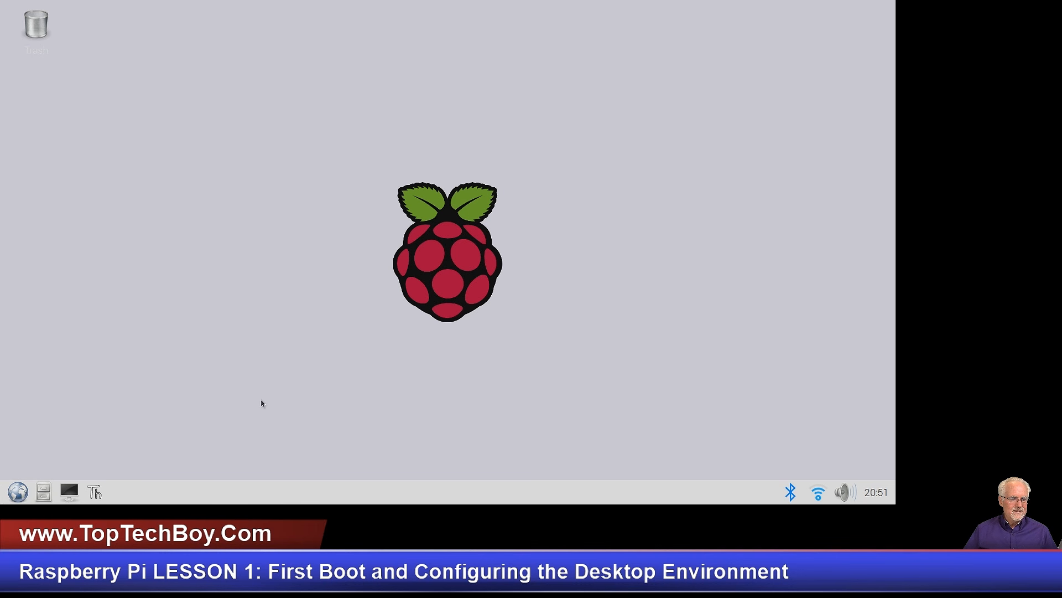
click(3, 494)
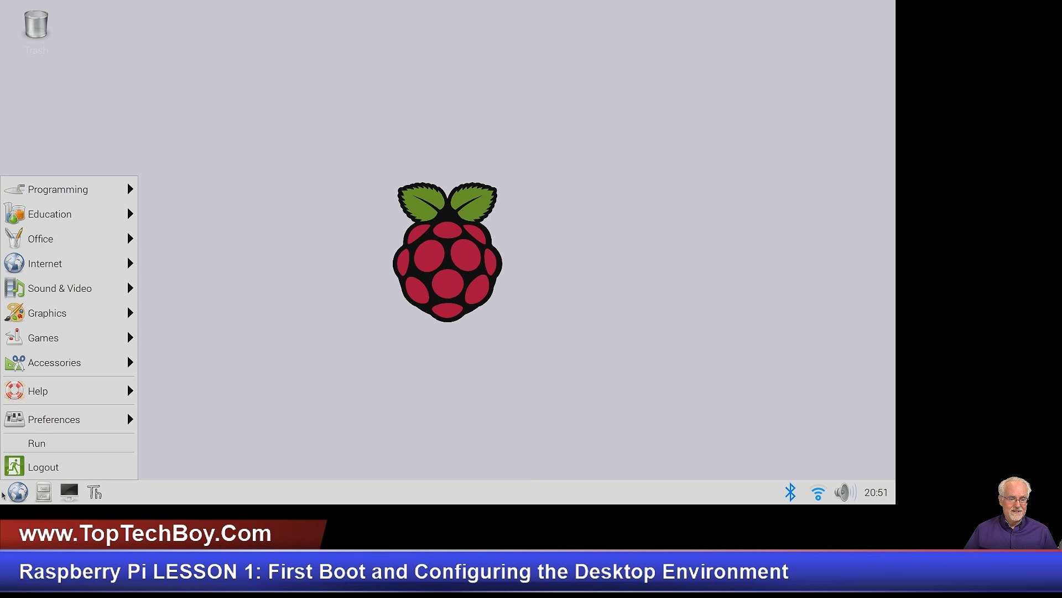
mouse_move(54, 427)
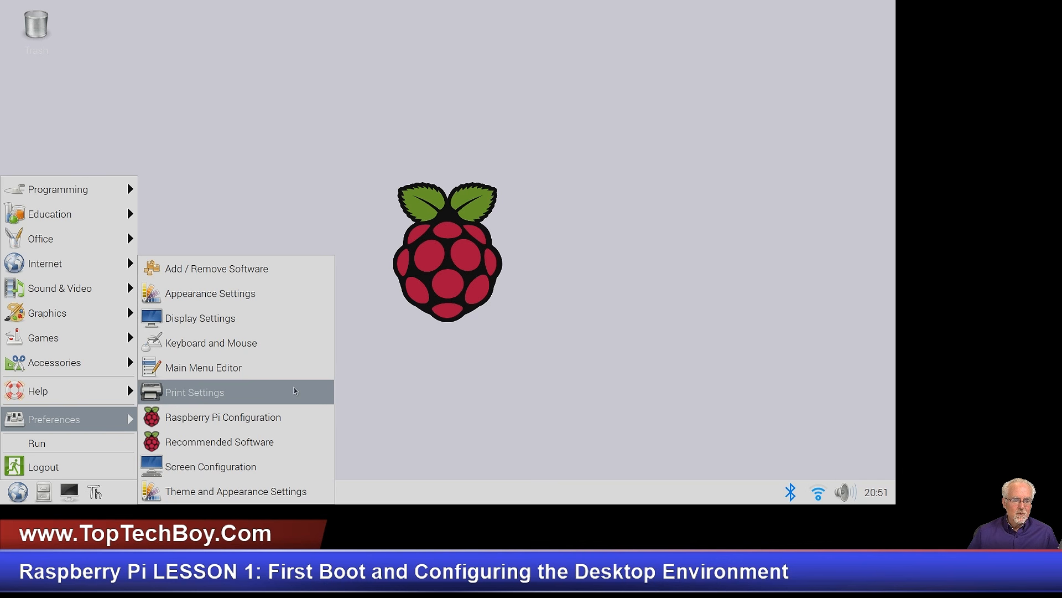
click(297, 369)
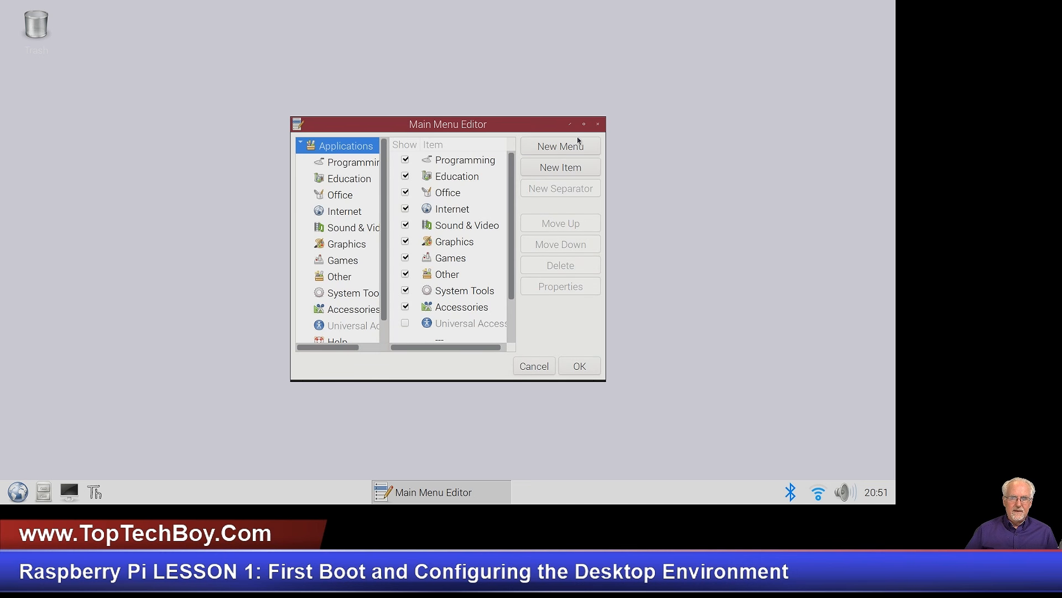
click(598, 124)
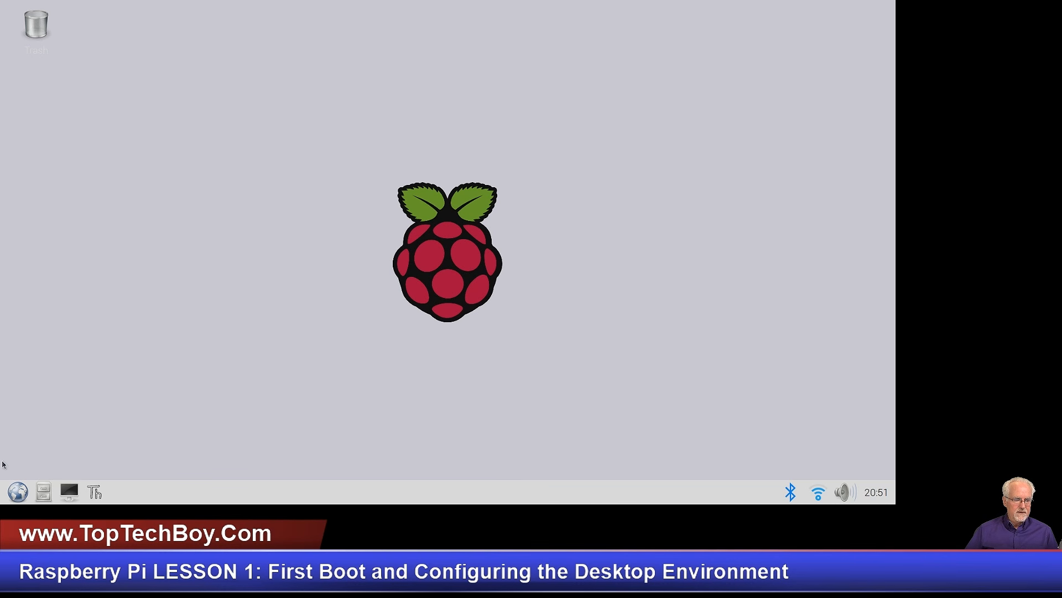
- Open the settings of the panel's Menu applet, set its icon to "rpi", and confirm the change
right_click(1, 491)
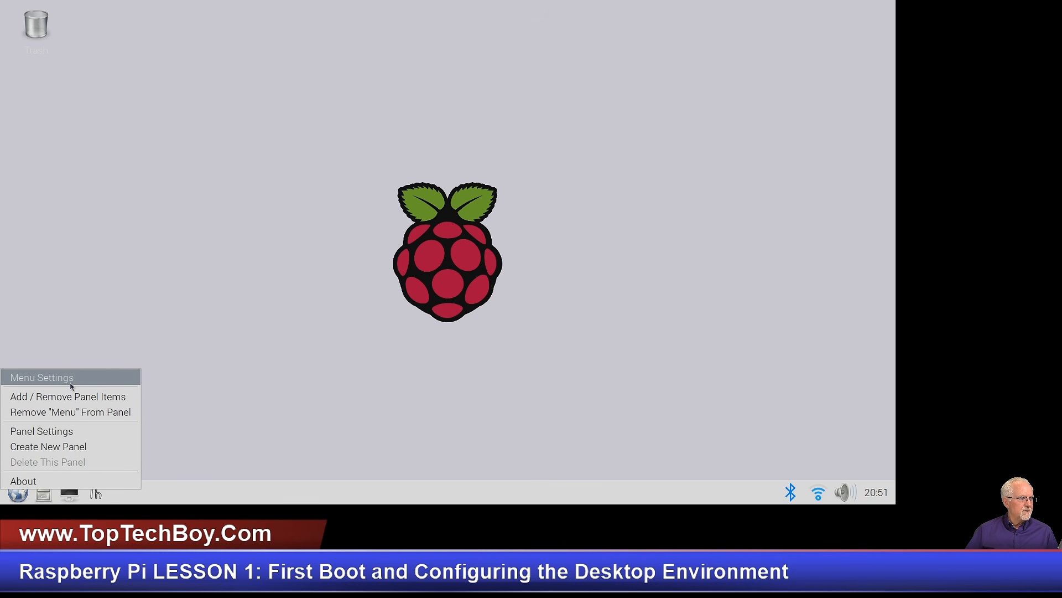
click(42, 378)
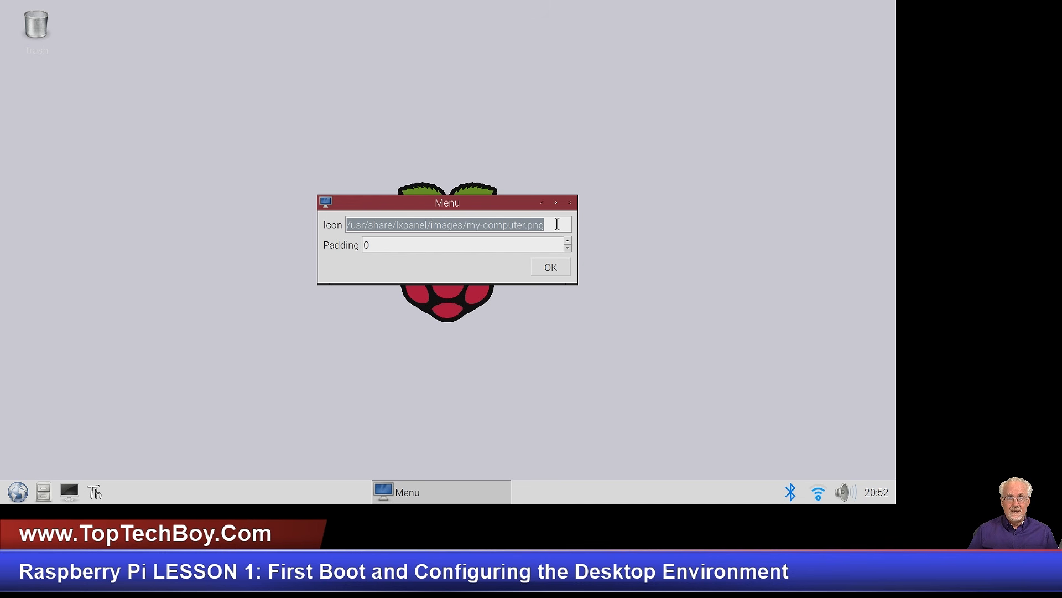
text(rpi)
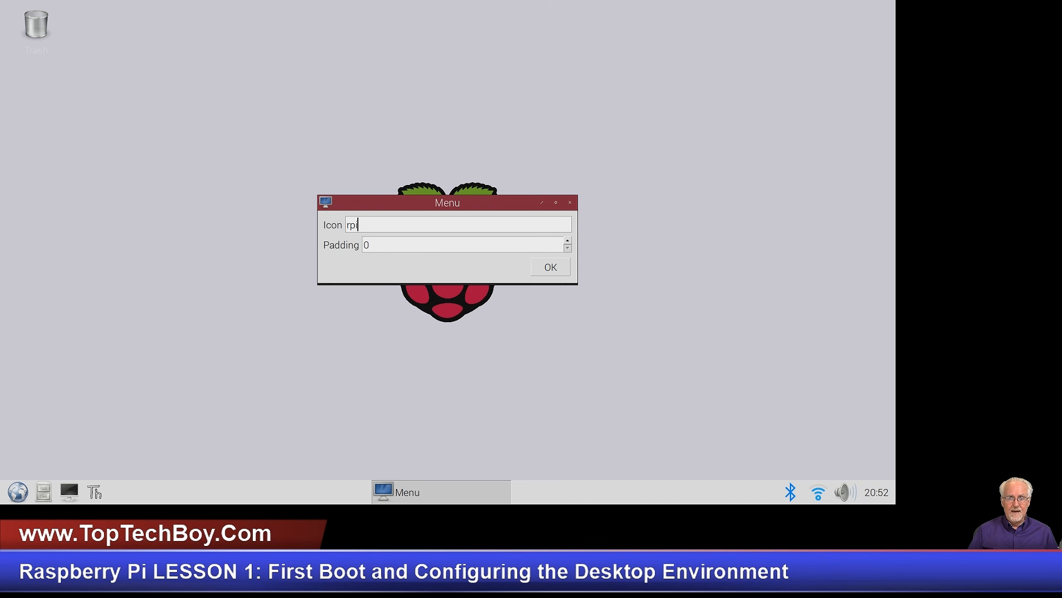
click(550, 268)
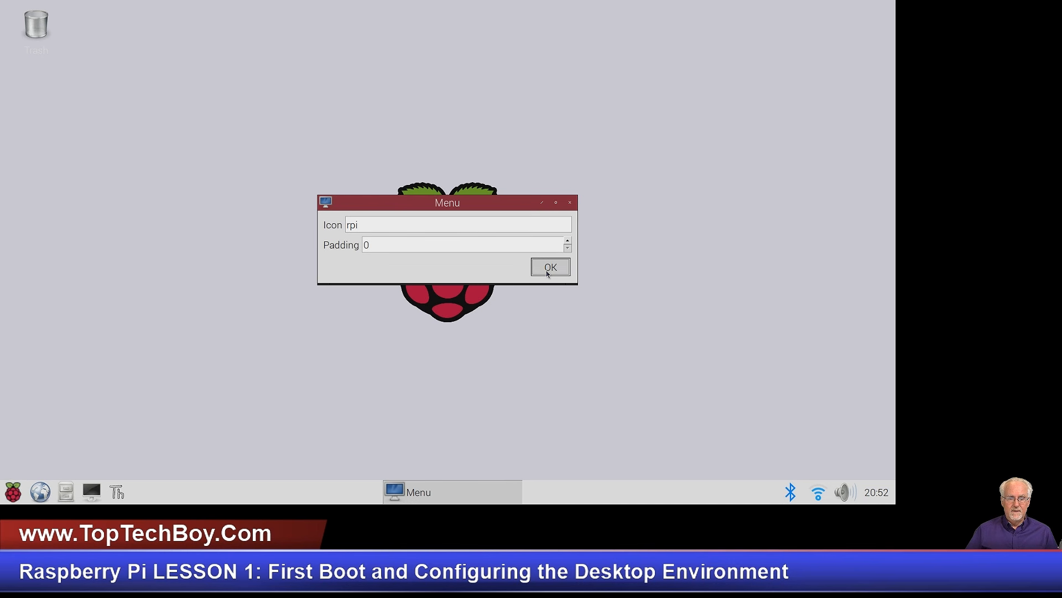